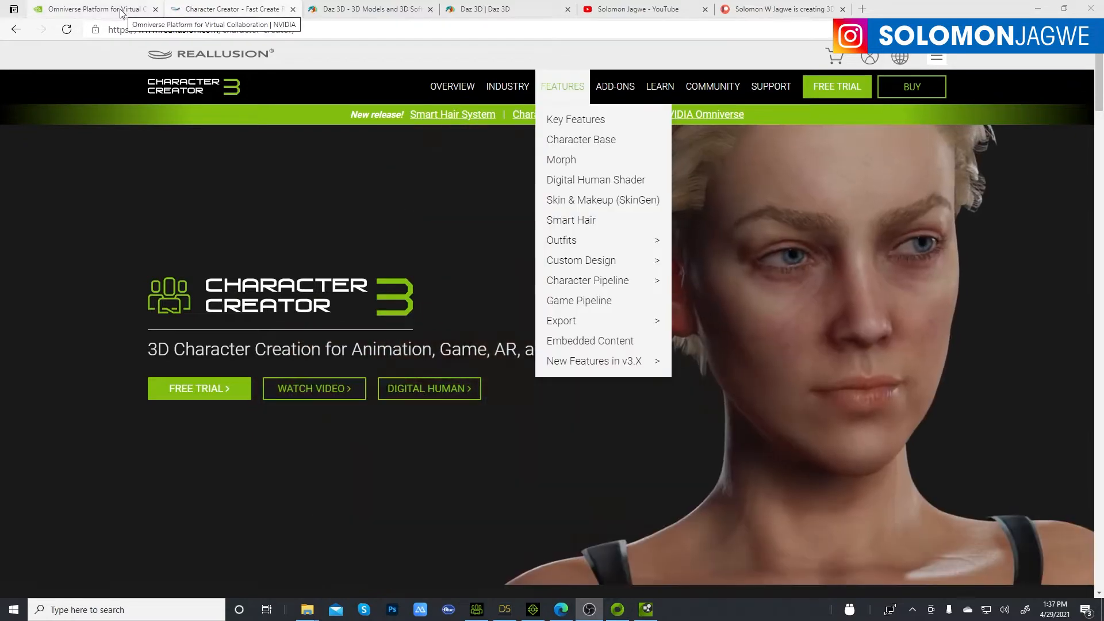
View the NVIDIA Omniverse page and browse the Structures listings in the Daz 3D store
{"action": "left_click", "coordinate": [132, 8]}
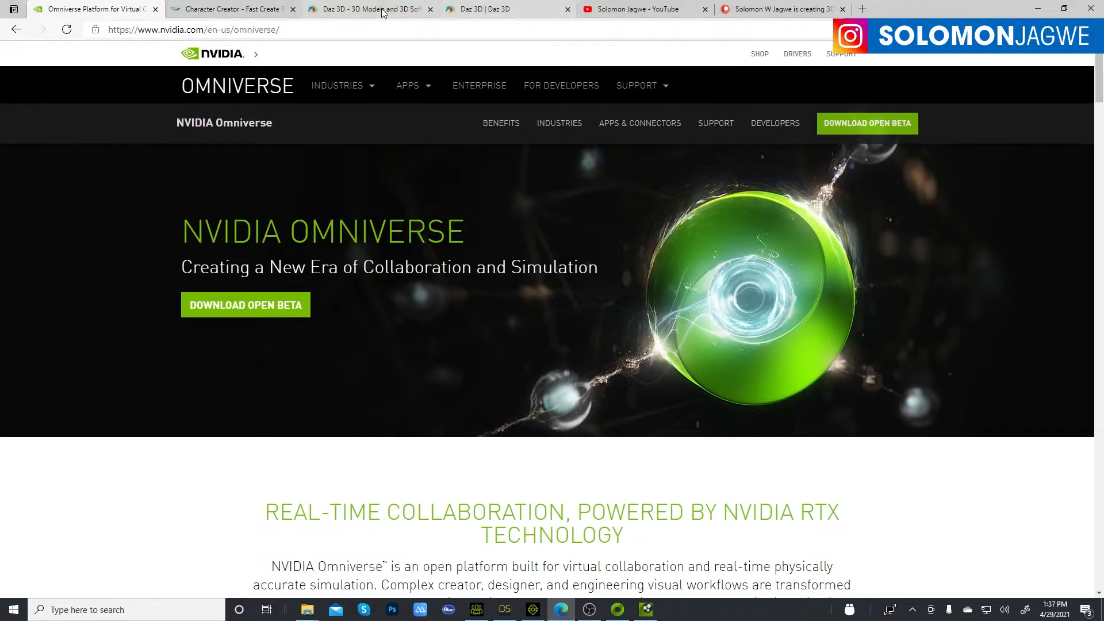
{"action": "left_click", "coordinate": [483, 9]}
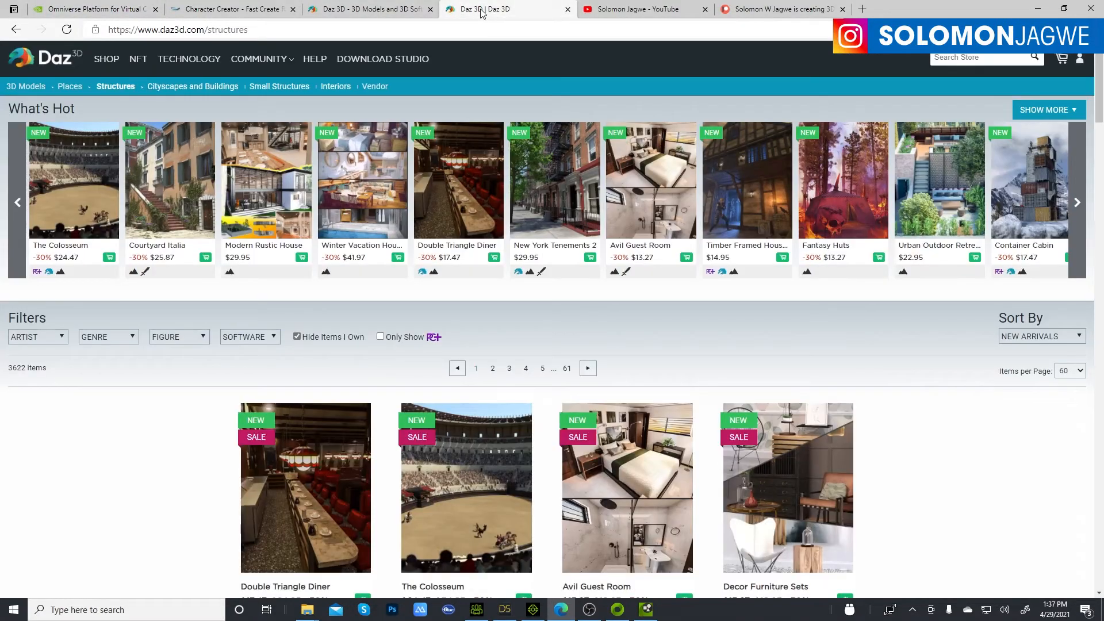
{"action": "scroll", "coordinate": [919, 343], "scroll_direction": "down", "scroll_amount": 10}
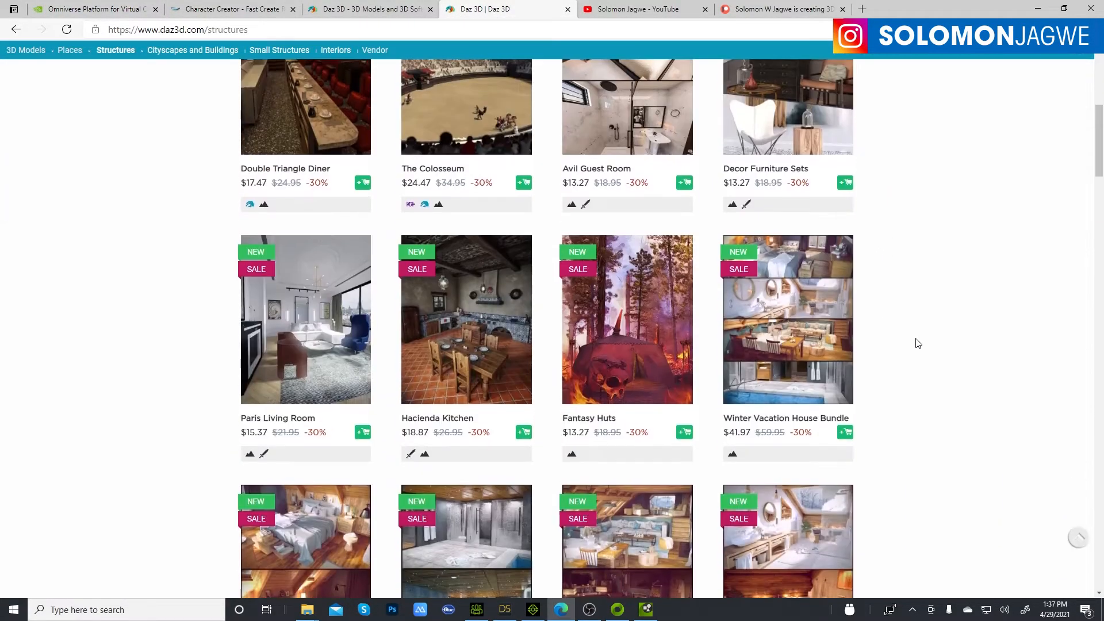
{"action": "scroll", "coordinate": [919, 343], "scroll_direction": "down", "scroll_amount": 3}
{"action": "scroll", "coordinate": [914, 343], "scroll_direction": "up", "scroll_amount": 7}
Look at the new stage in Omniverse Create and return to browsing the Daz 3D Structures products
{"action": "left_click", "coordinate": [646, 610]}
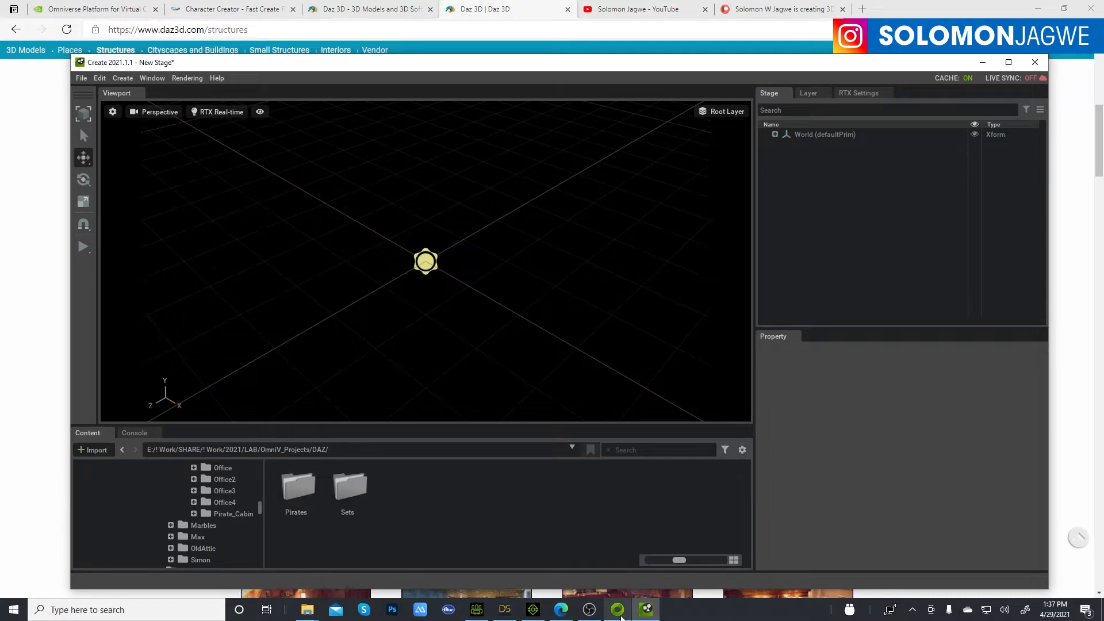
{"action": "mouse_move", "coordinate": [621, 616]}
{"action": "left_click", "coordinate": [20, 234]}
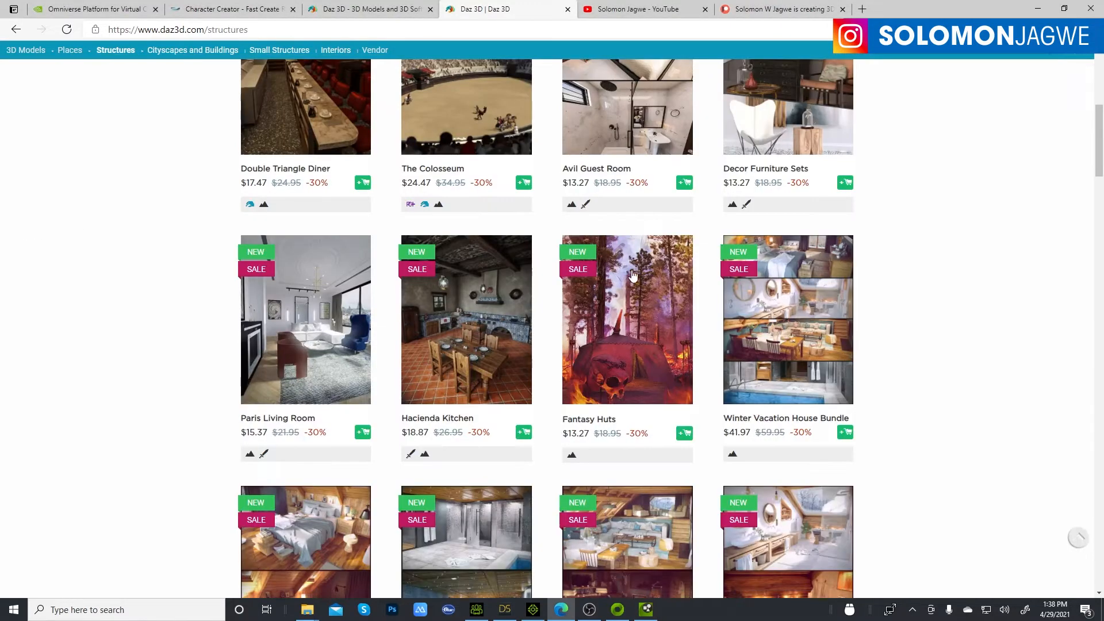
{"action": "scroll", "coordinate": [632, 270], "scroll_direction": "up", "scroll_amount": 5}
{"action": "scroll", "coordinate": [632, 270], "scroll_direction": "down", "scroll_amount": 6}
{"action": "scroll", "coordinate": [606, 285], "scroll_direction": "down", "scroll_amount": 4}
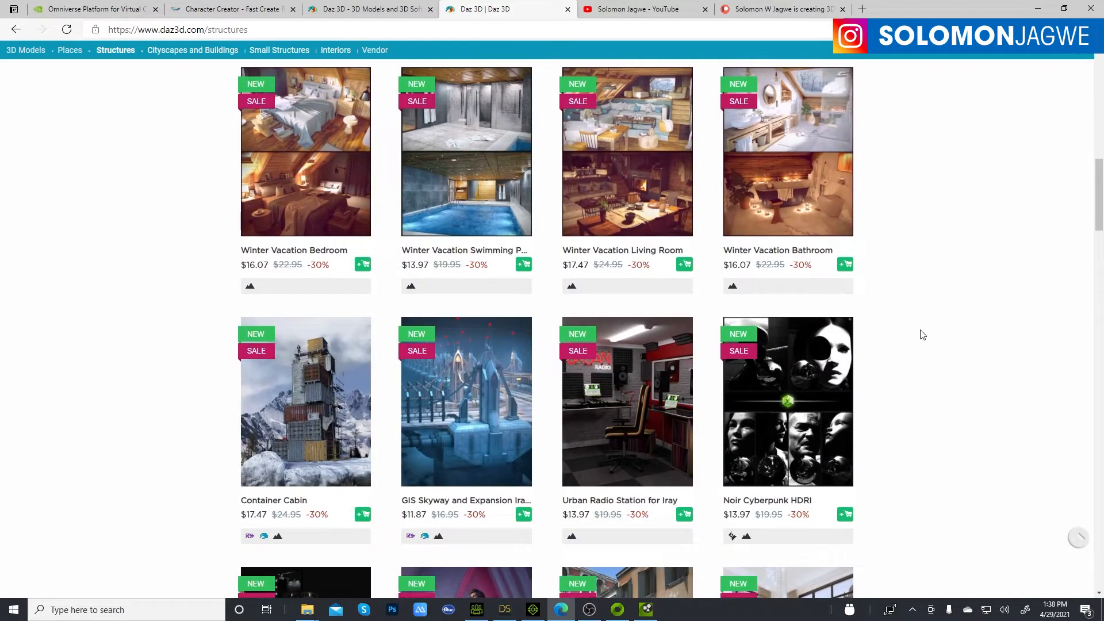
{"action": "scroll", "coordinate": [921, 332], "scroll_direction": "up", "scroll_amount": 1}
{"action": "scroll", "coordinate": [922, 331], "scroll_direction": "up", "scroll_amount": 8}
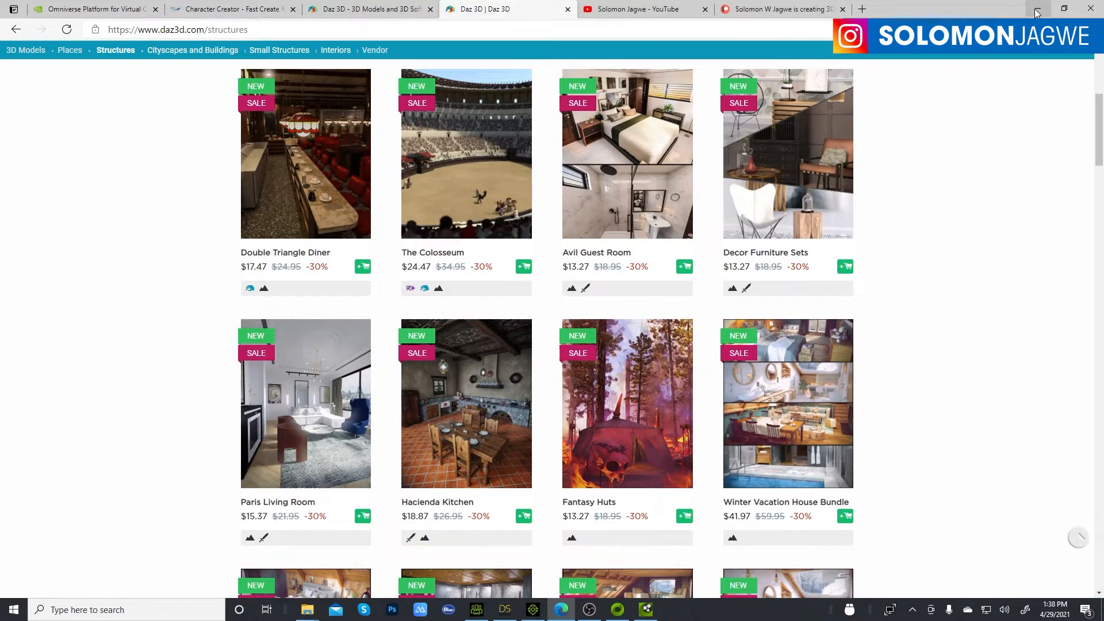
View the creator's YouTube channel and Patreon page, plus the Character Creator 3 and NVIDIA Omniverse pages
{"action": "left_click", "coordinate": [638, 10]}
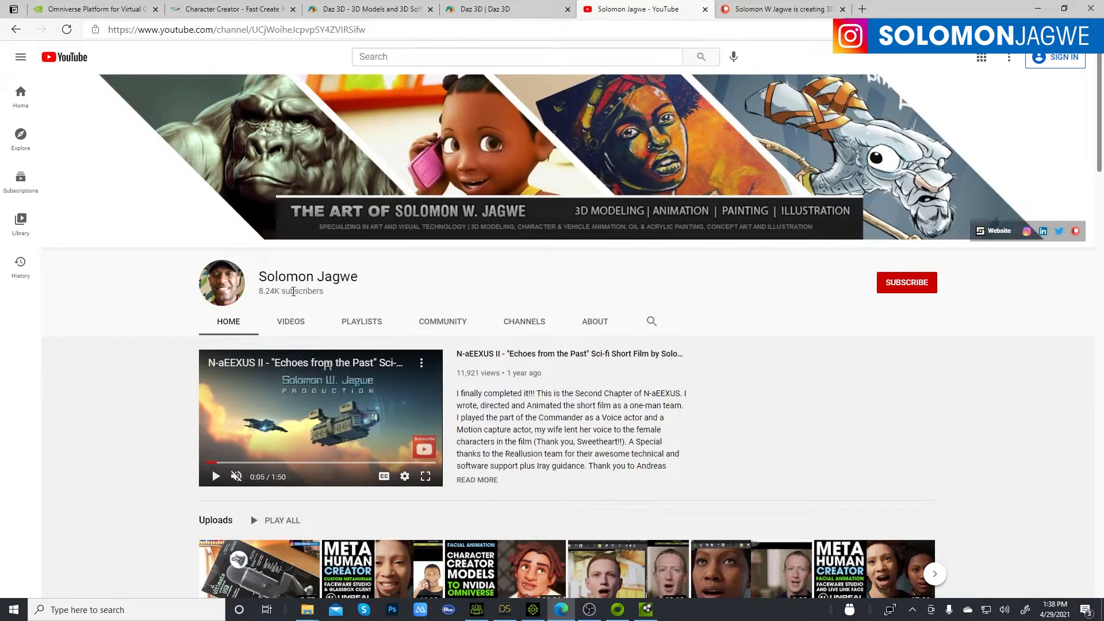
{"action": "left_click", "coordinate": [765, 10]}
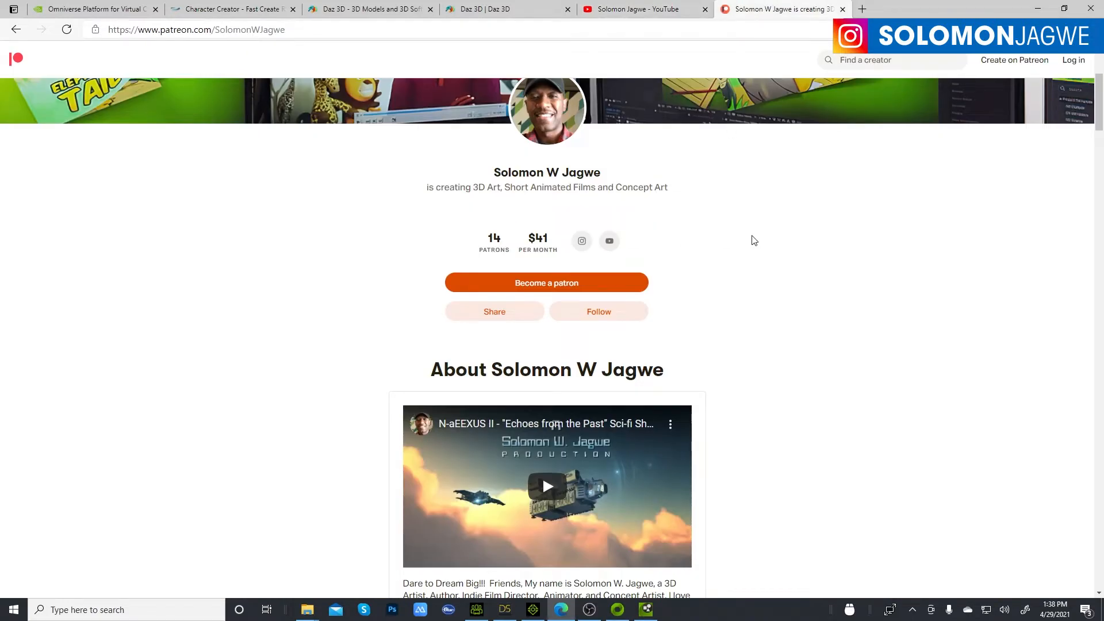
{"action": "left_click", "coordinate": [229, 10]}
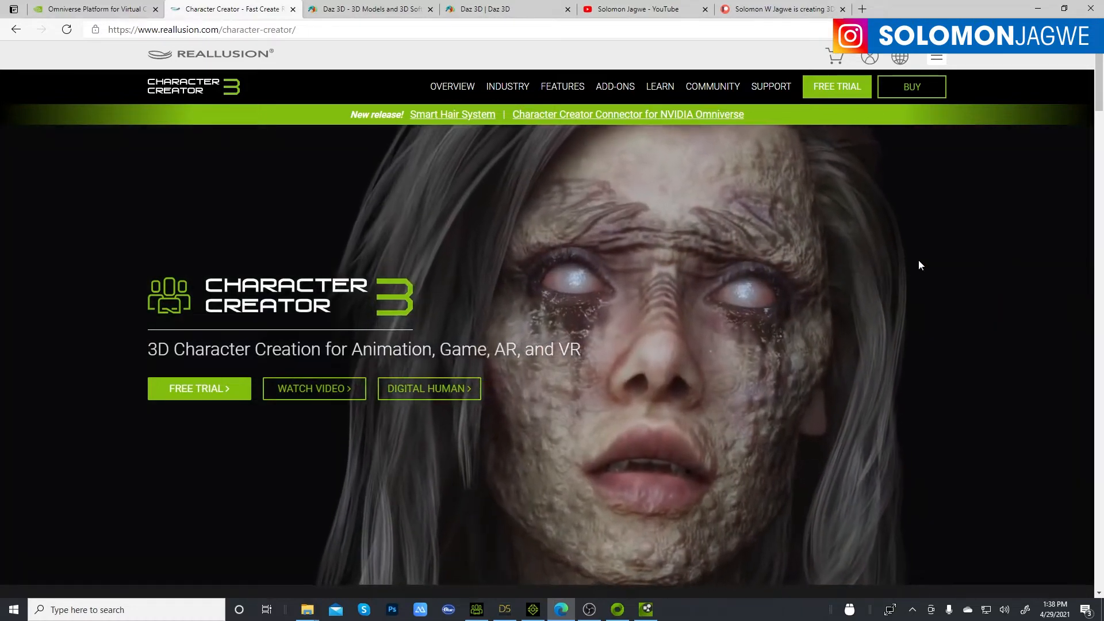
{"action": "left_click", "coordinate": [96, 9]}
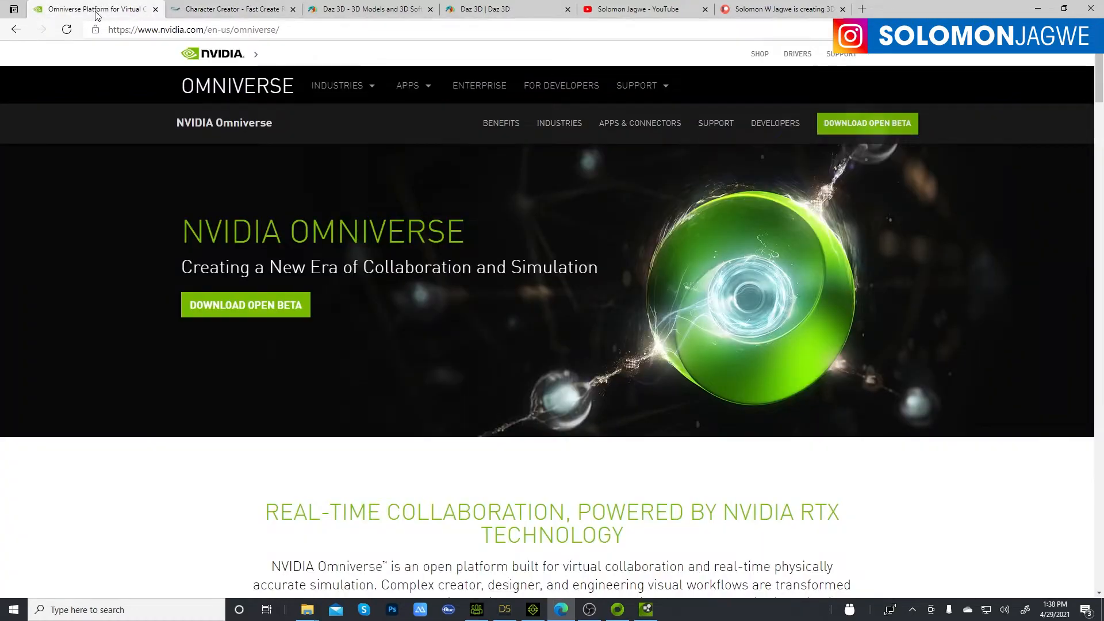
Examine the environments offered in the Daz 3D Structures catalogue, the Daz 3D home page and the Character Creator page
{"action": "left_click", "coordinate": [475, 9]}
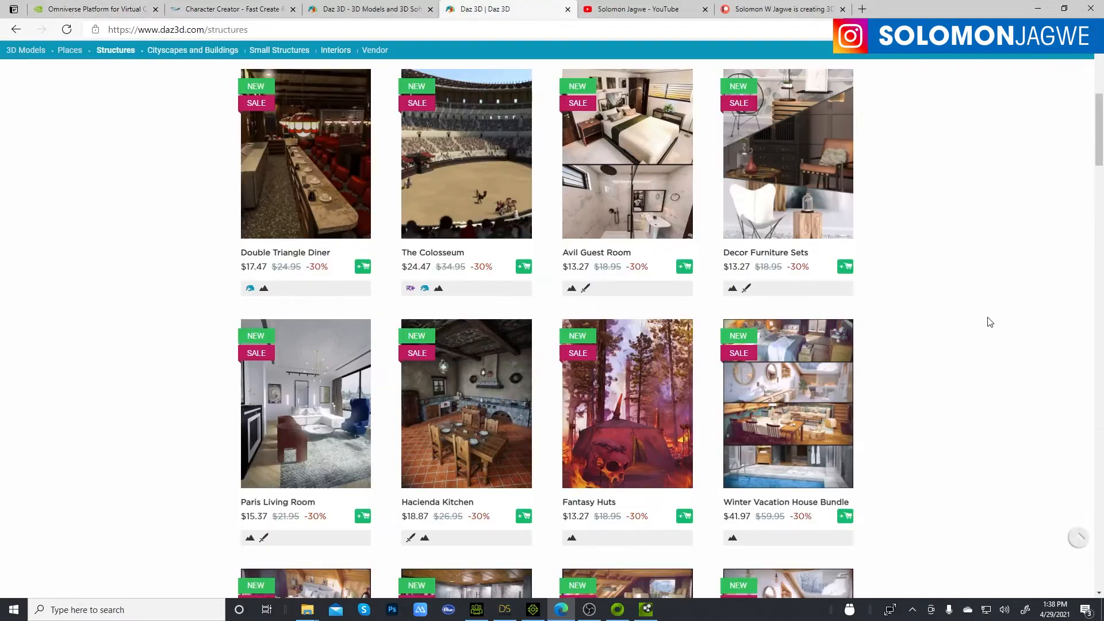
{"action": "scroll", "coordinate": [983, 316], "scroll_direction": "up", "scroll_amount": 5}
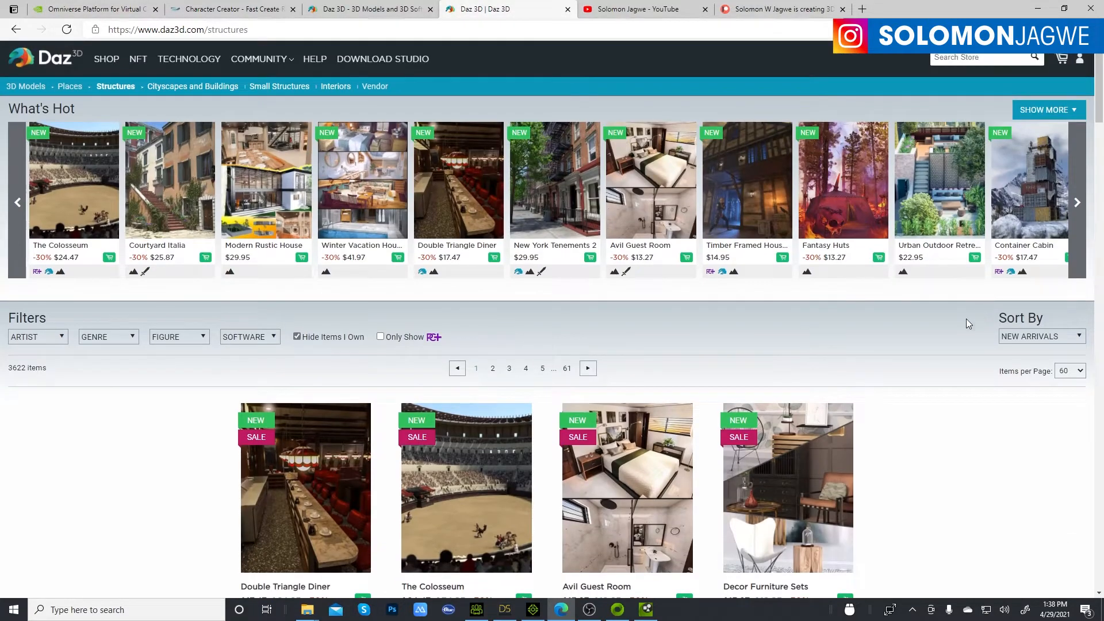
{"action": "scroll", "coordinate": [966, 318], "scroll_direction": "down", "scroll_amount": 3}
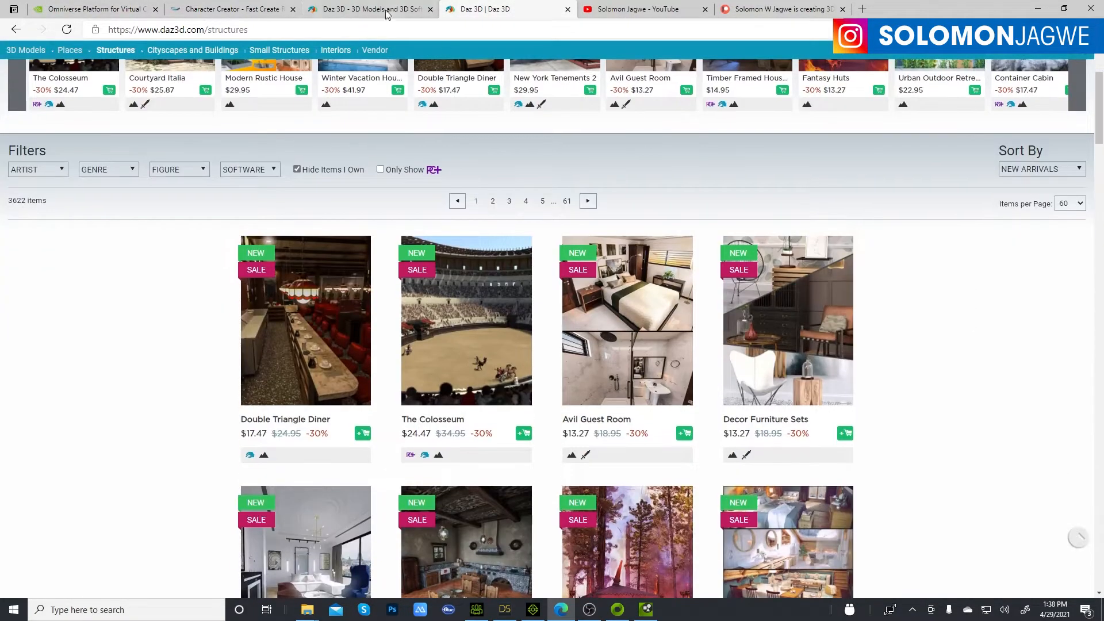
{"action": "left_click", "coordinate": [382, 10]}
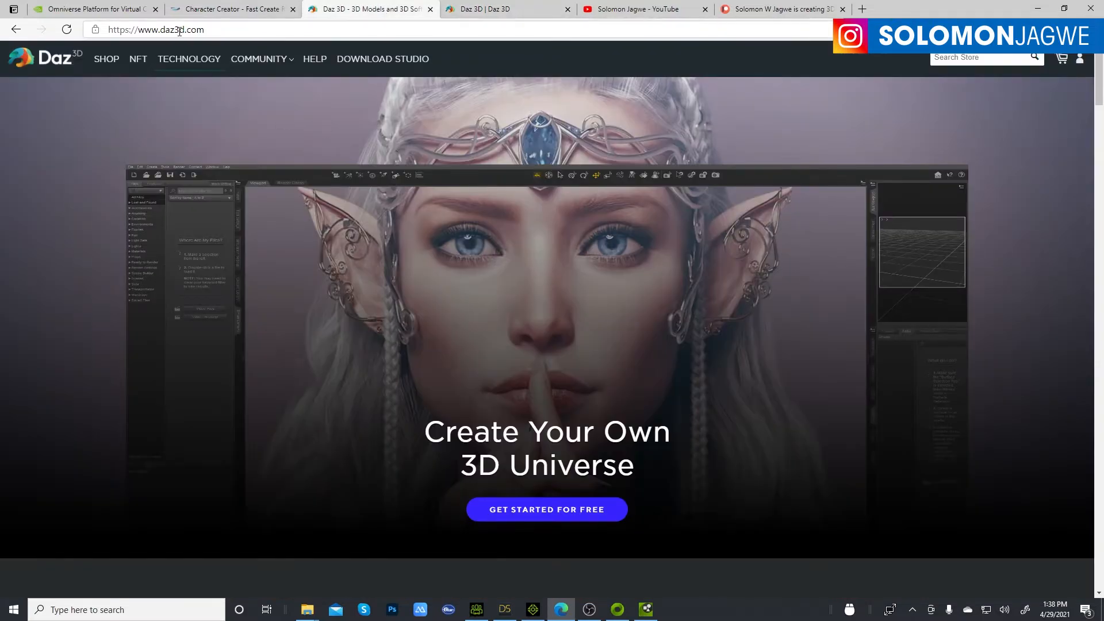
{"action": "left_click", "coordinate": [502, 9]}
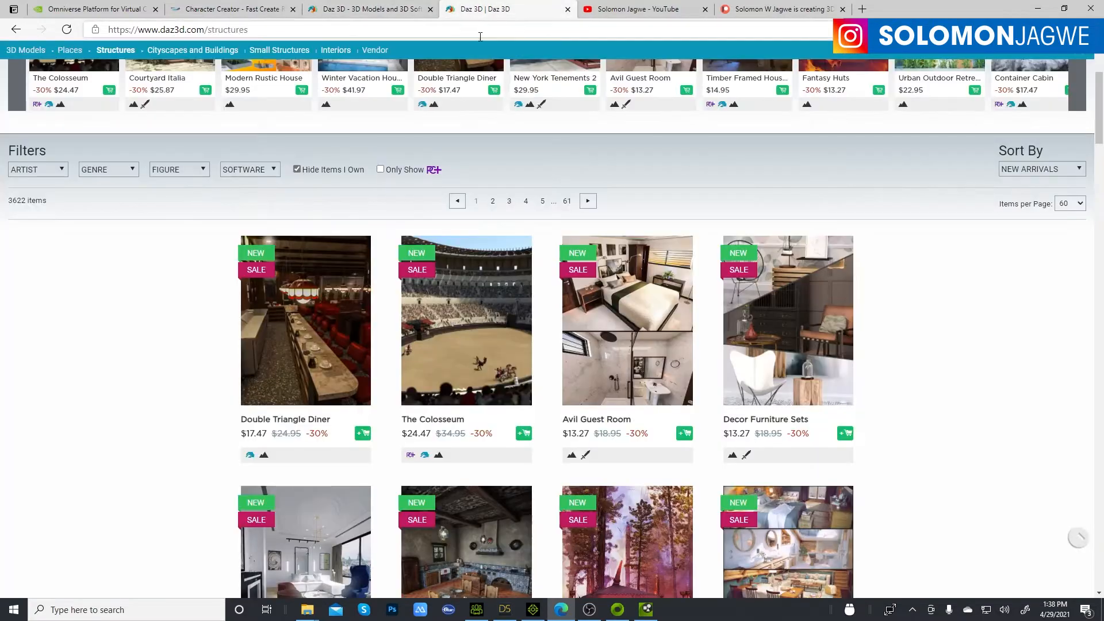
{"action": "scroll", "coordinate": [442, 125], "scroll_direction": "up", "scroll_amount": 3}
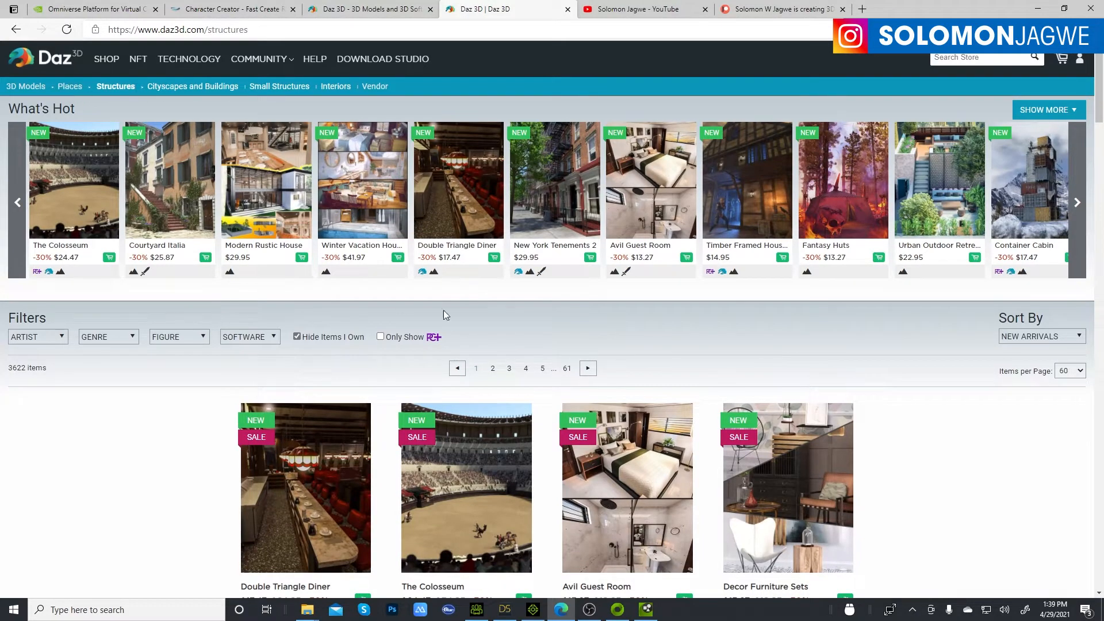
{"action": "scroll", "coordinate": [654, 387], "scroll_direction": "down", "scroll_amount": 1}
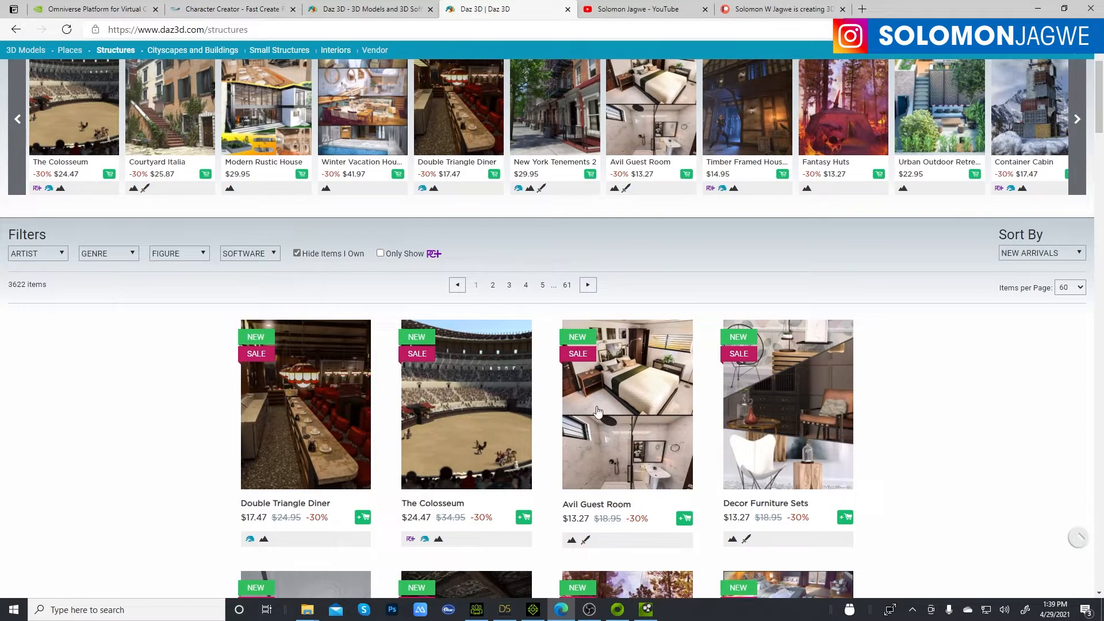
{"action": "scroll", "coordinate": [861, 387], "scroll_direction": "down", "scroll_amount": 3}
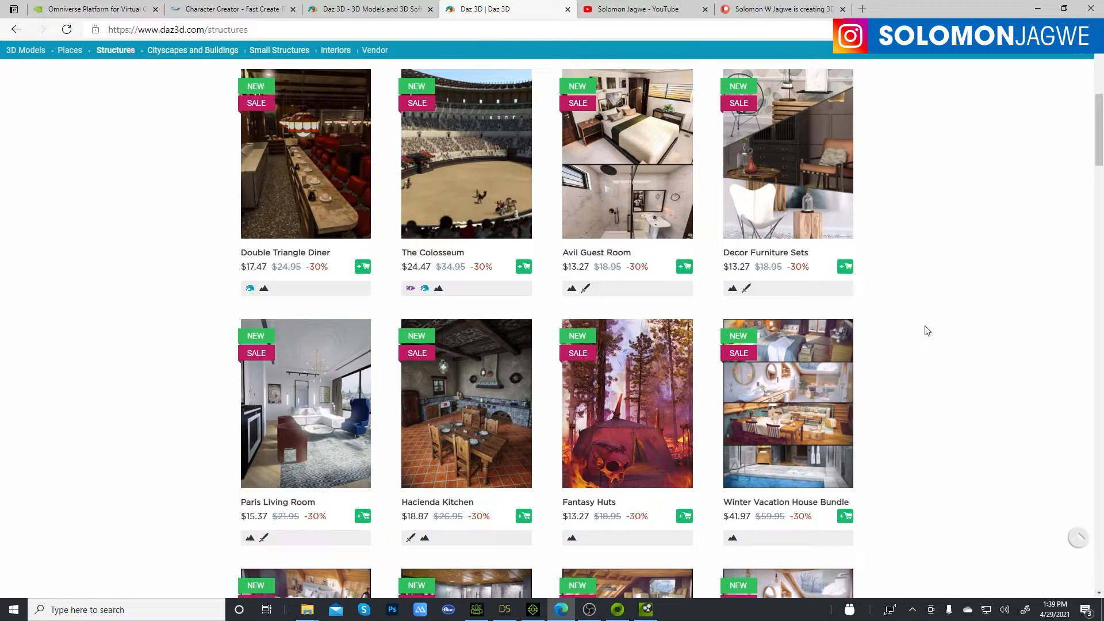
{"action": "scroll", "coordinate": [927, 331], "scroll_direction": "down", "scroll_amount": 3}
{"action": "scroll", "coordinate": [929, 315], "scroll_direction": "up", "scroll_amount": 2}
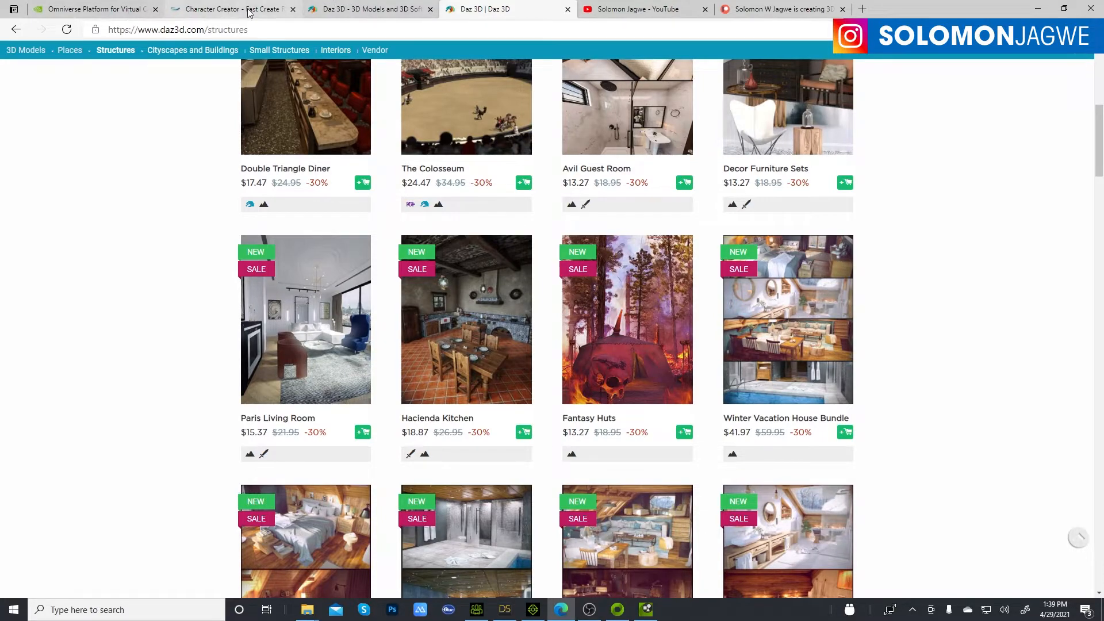
{"action": "left_click", "coordinate": [271, 11]}
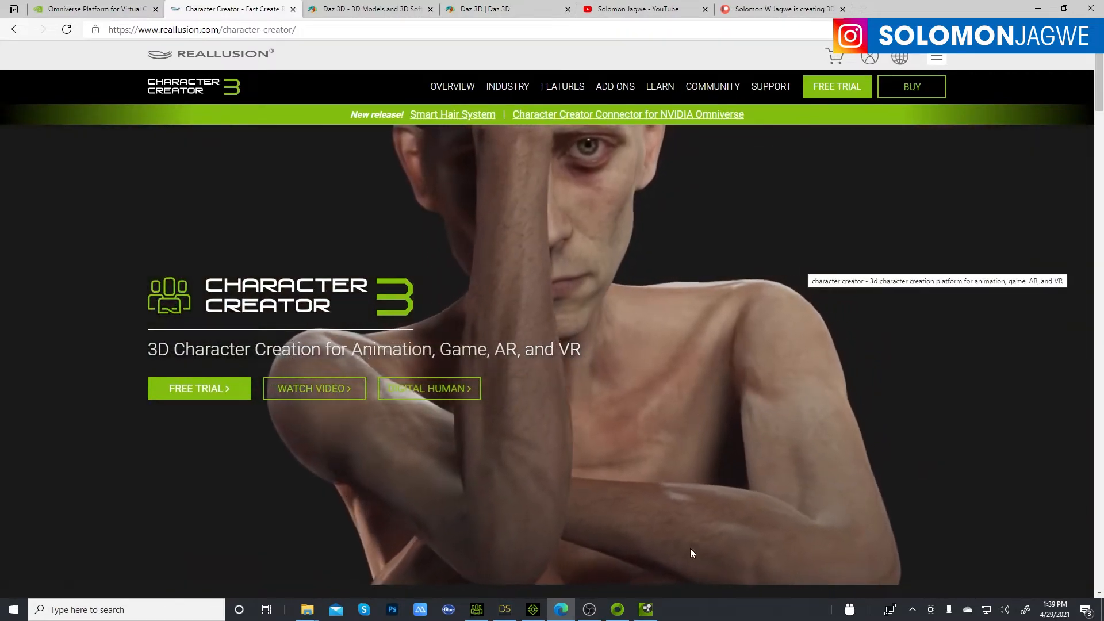
Switch to DAZ Studio and load the FGPC Pirate Cabin Ready Scene from the FG Pirate Cabin product's environments
{"action": "left_click", "coordinate": [506, 610]}
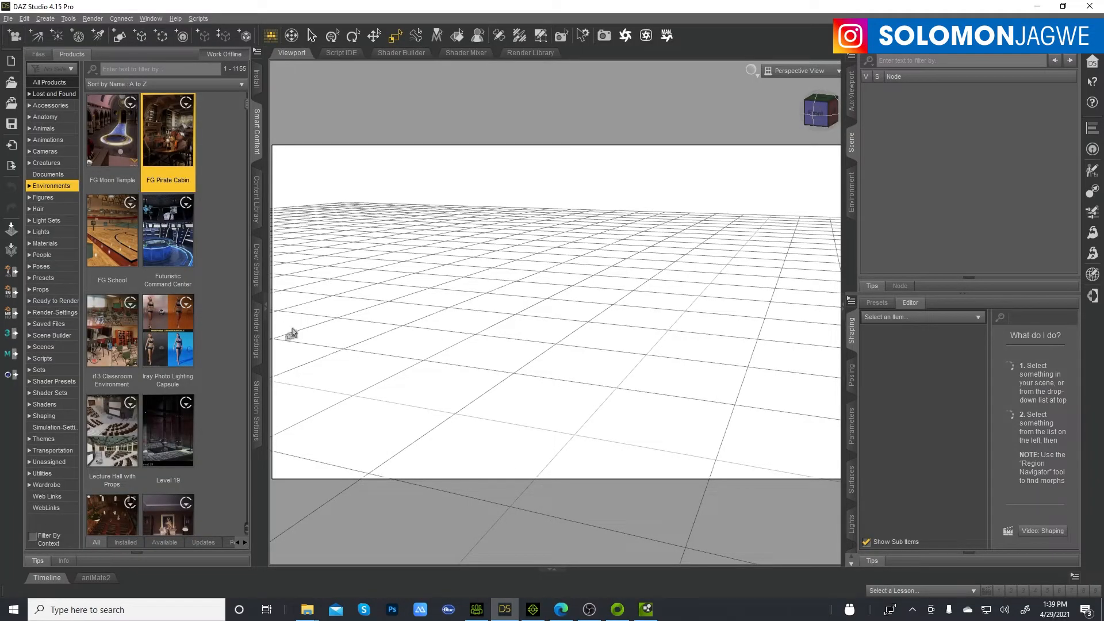
{"action": "double_click", "coordinate": [170, 142]}
{"action": "left_click", "coordinate": [49, 182]}
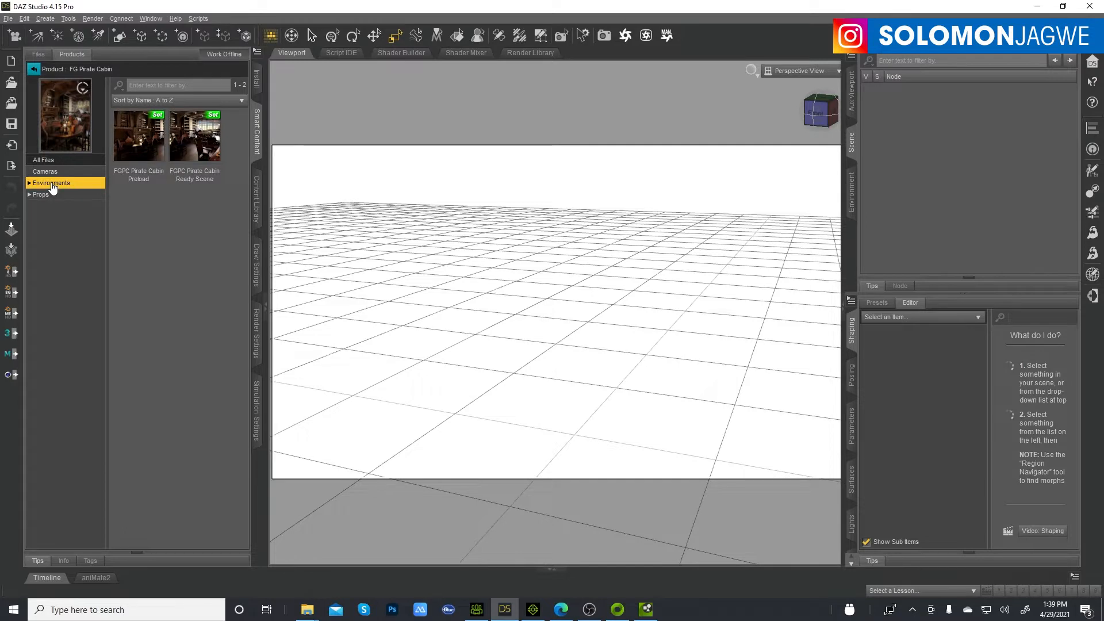
{"action": "double_click", "coordinate": [195, 150]}
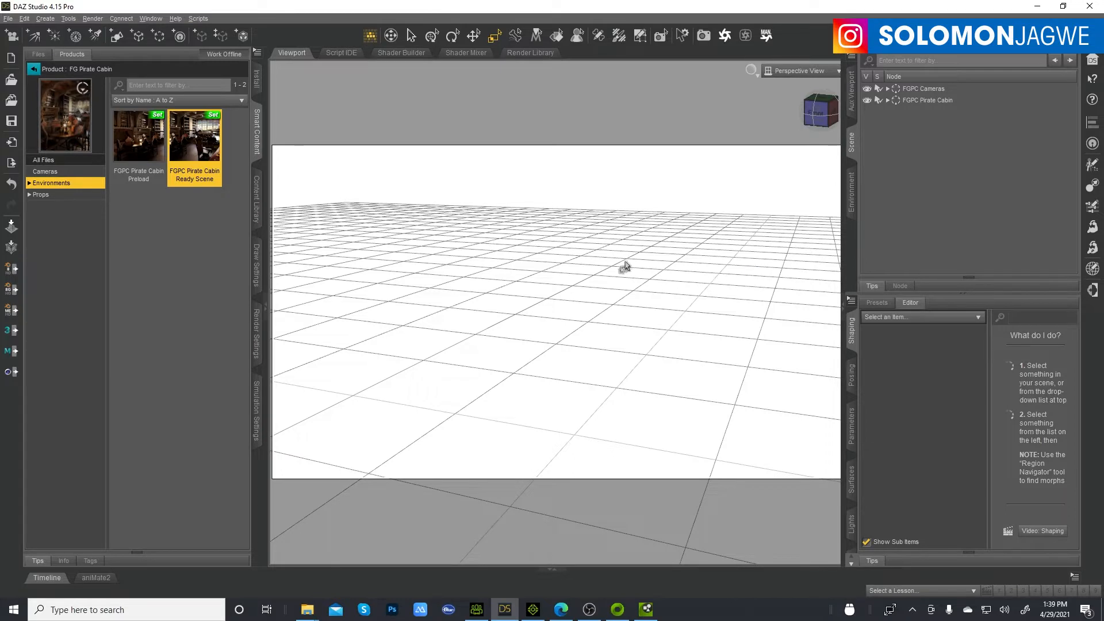
Look at Omniverse Create and its app page in the Omniverse Launcher, and return to DAZ Studio
{"action": "left_click", "coordinate": [645, 610]}
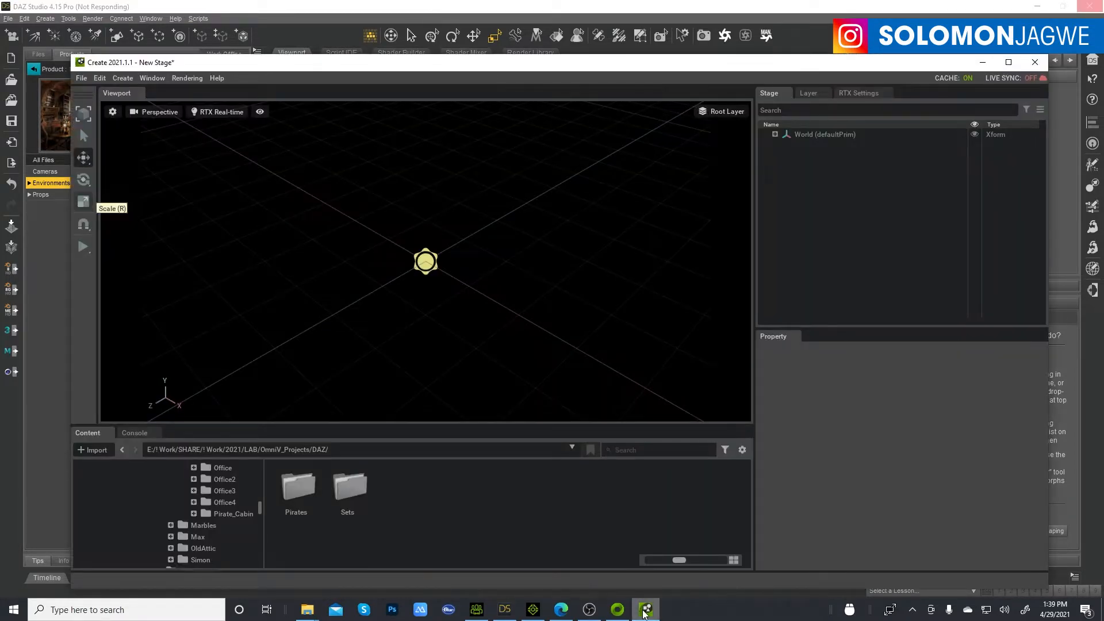
{"action": "left_click", "coordinate": [617, 611]}
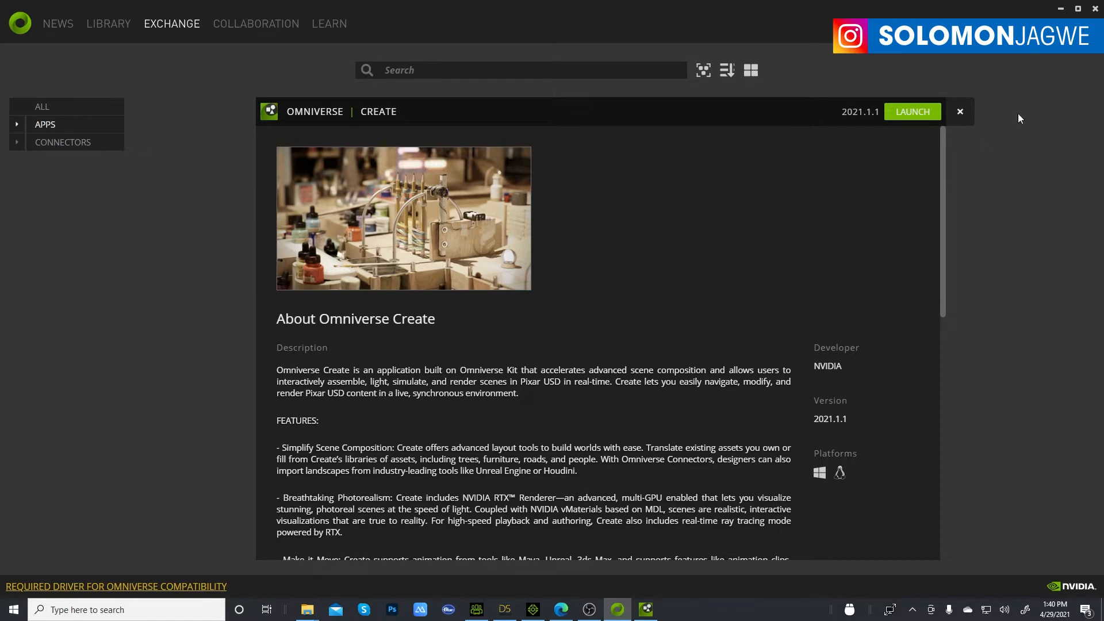
{"action": "left_click", "coordinate": [1061, 10]}
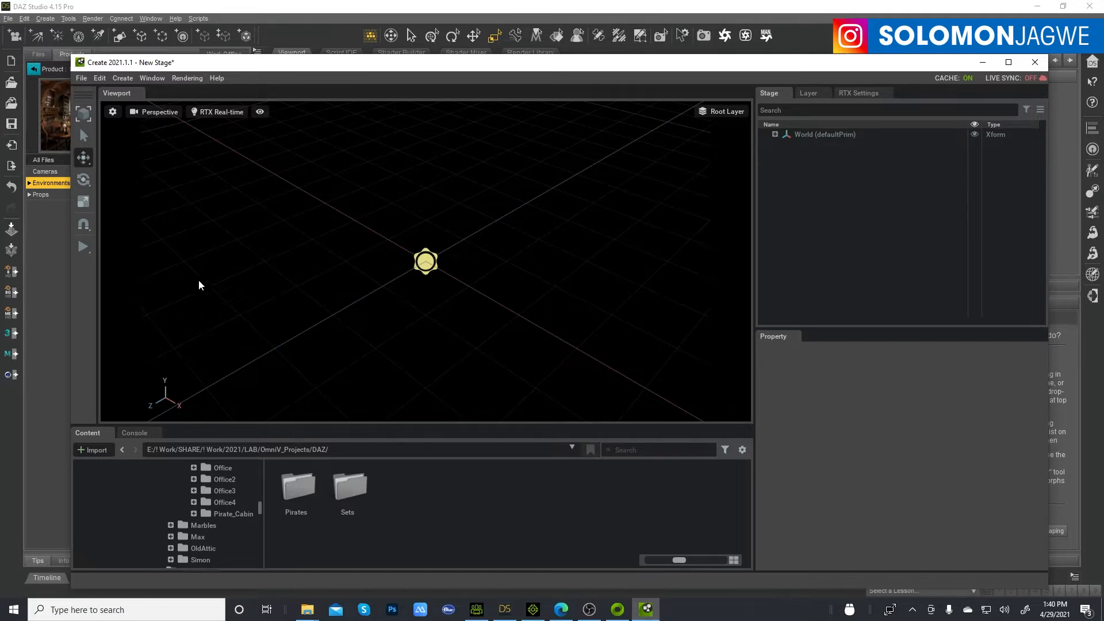
{"action": "left_click", "coordinate": [421, 13]}
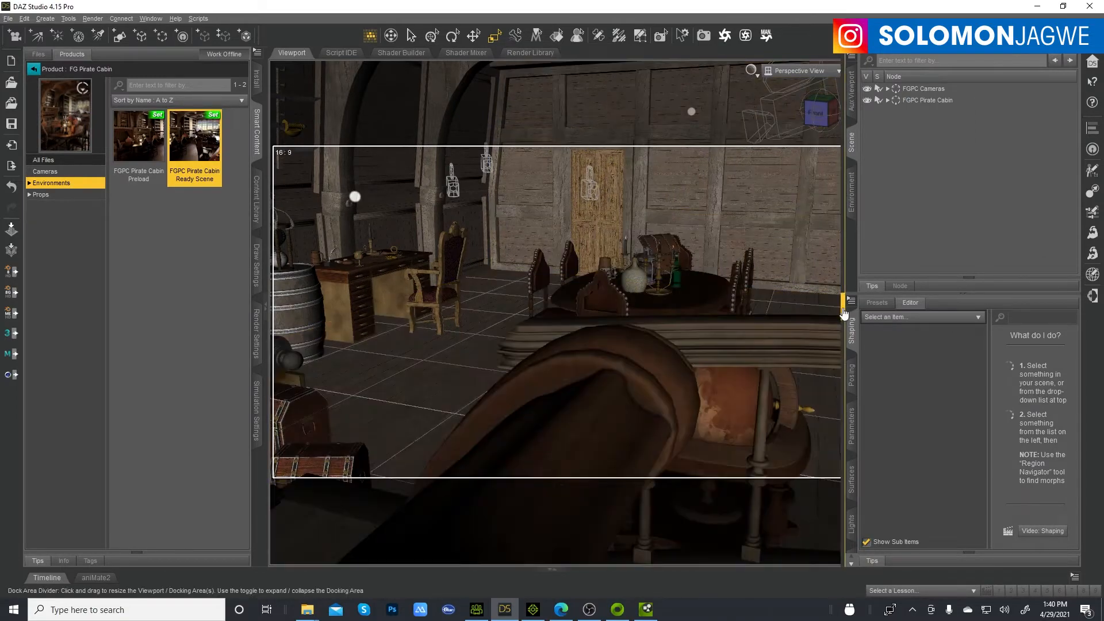
Enlarge the viewport and preview the pirate cabin in NVIDIA Iray from a different angle
{"action": "left_click", "coordinate": [844, 313]}
{"action": "left_click", "coordinate": [946, 70]}
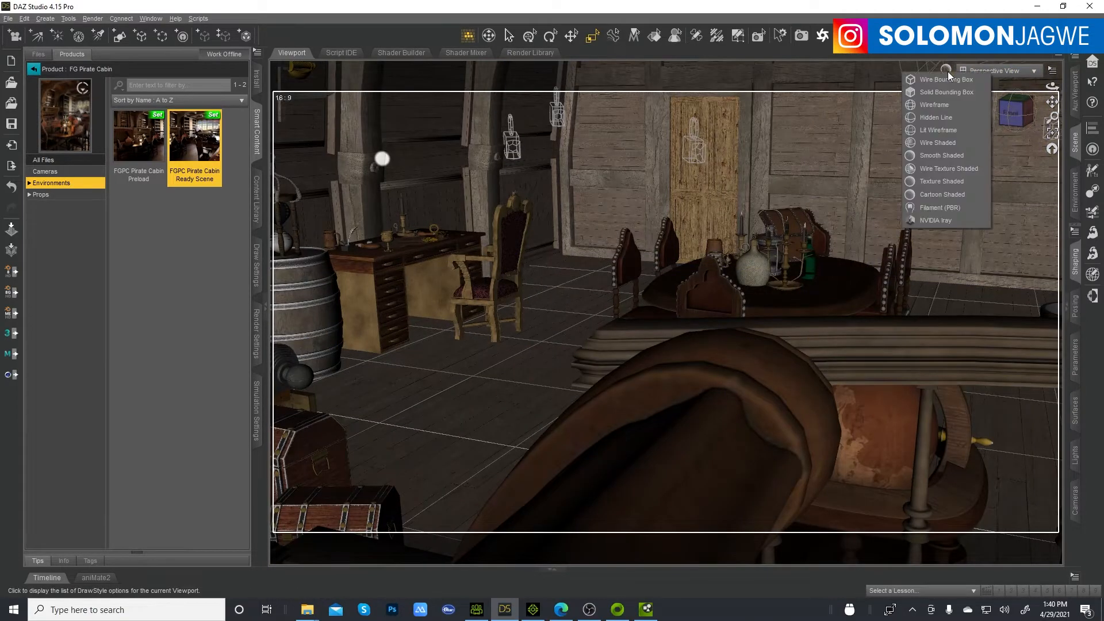
{"action": "left_click", "coordinate": [940, 222]}
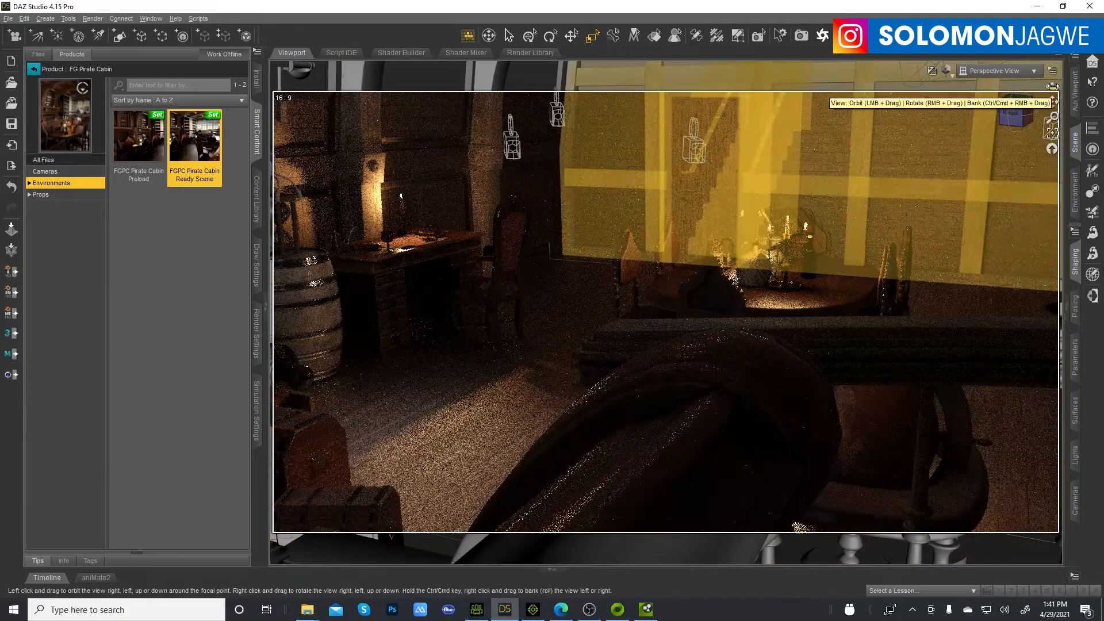
{"action": "left_click_drag", "start_coordinate": [1052, 87], "coordinate": [943, 106]}
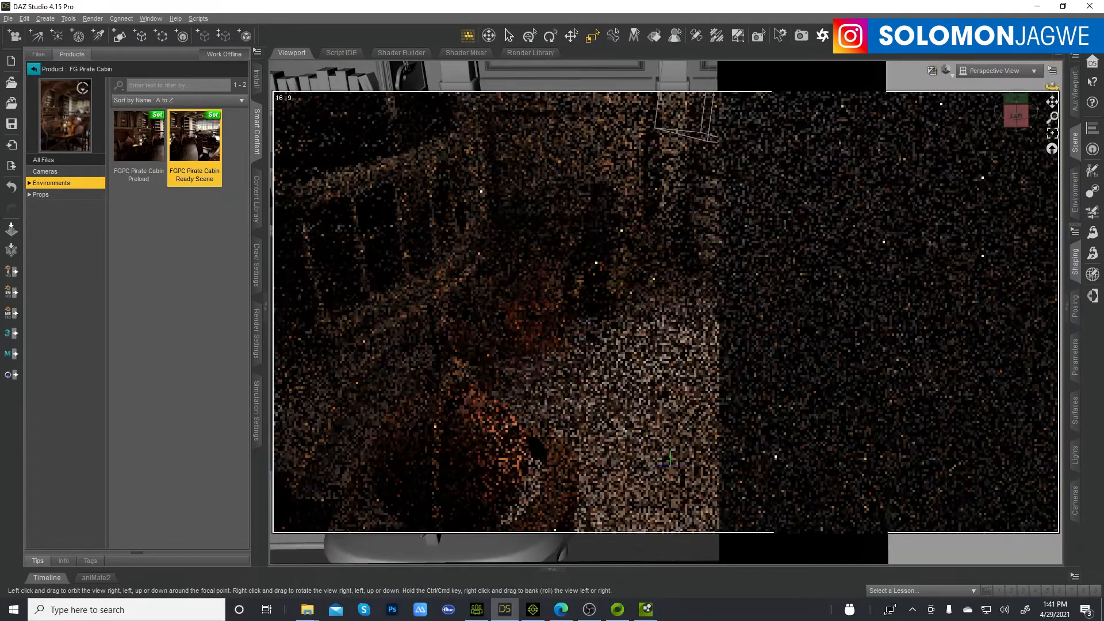
{"action": "left_click_drag", "start_coordinate": [1052, 86], "coordinate": [1042, 87]}
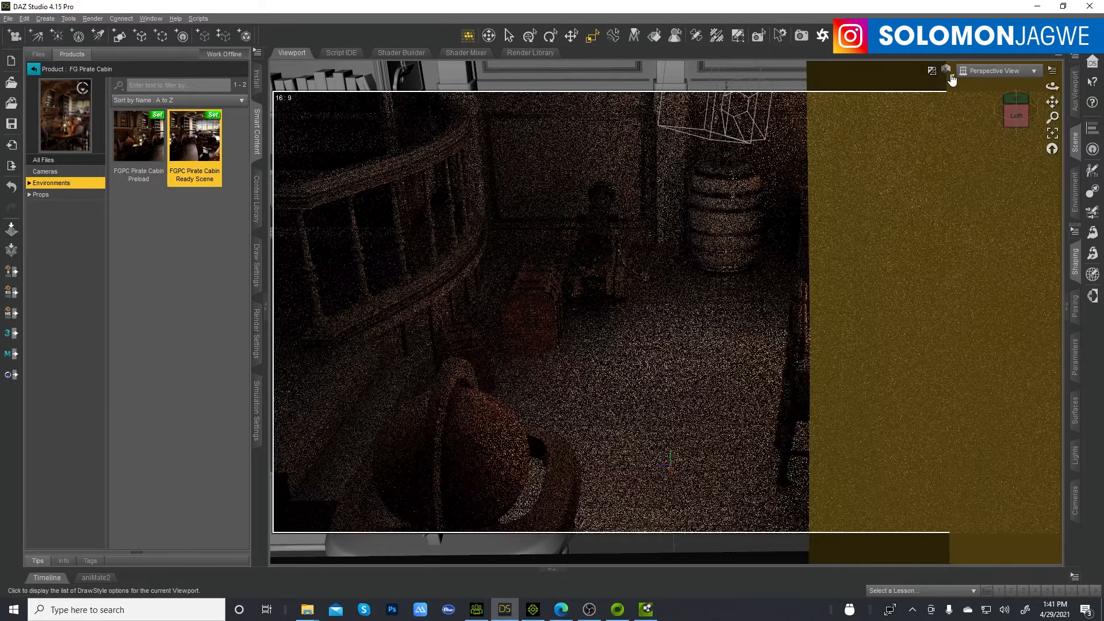
Set the viewport's draw style to Smooth Shaded and restore the collapsed scene and shaping area
{"action": "left_click", "coordinate": [950, 74]}
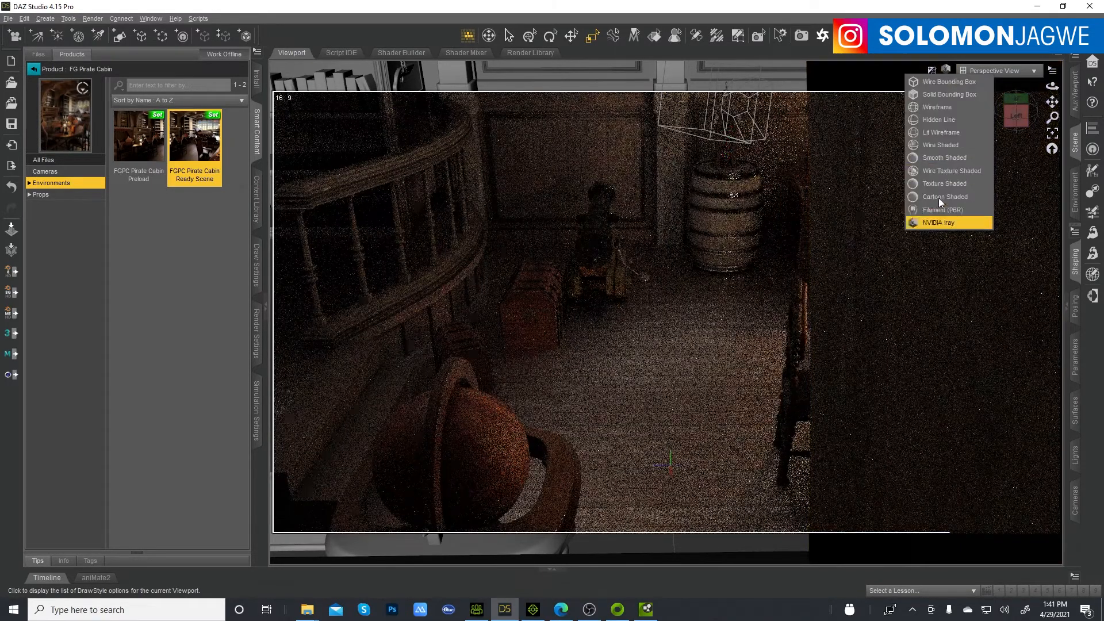
{"action": "left_click", "coordinate": [936, 158]}
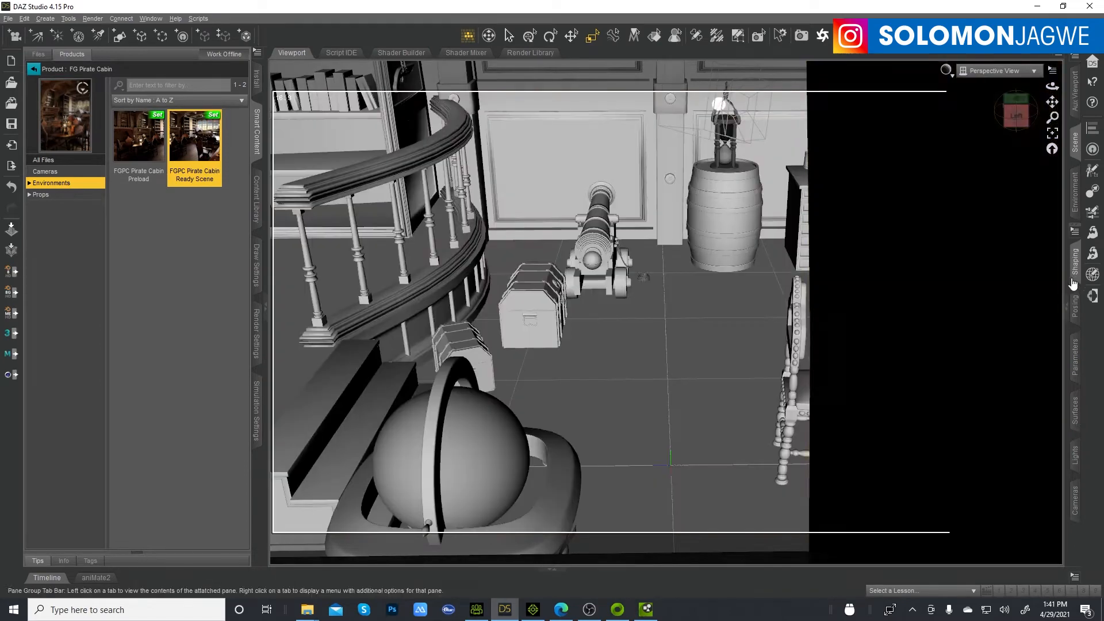
{"action": "left_click", "coordinate": [1073, 283]}
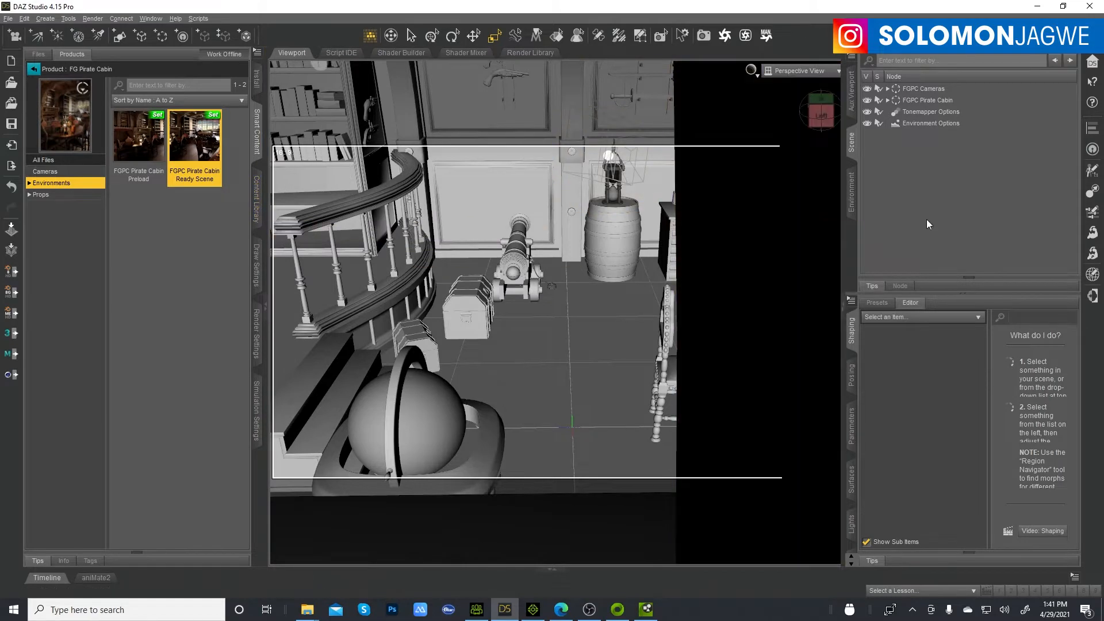
Add the Genesis actor from the People folder of My DAZ 3D Library to the pirate cabin scene
{"action": "left_click", "coordinate": [172, 304]}
{"action": "left_click", "coordinate": [257, 199]}
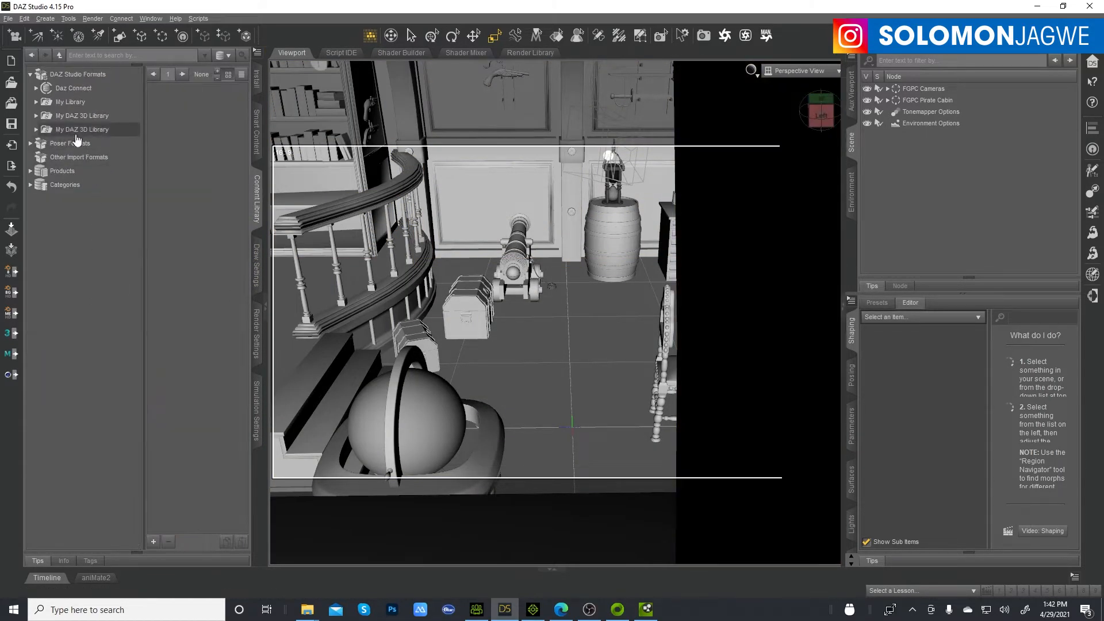
{"action": "left_click", "coordinate": [75, 131]}
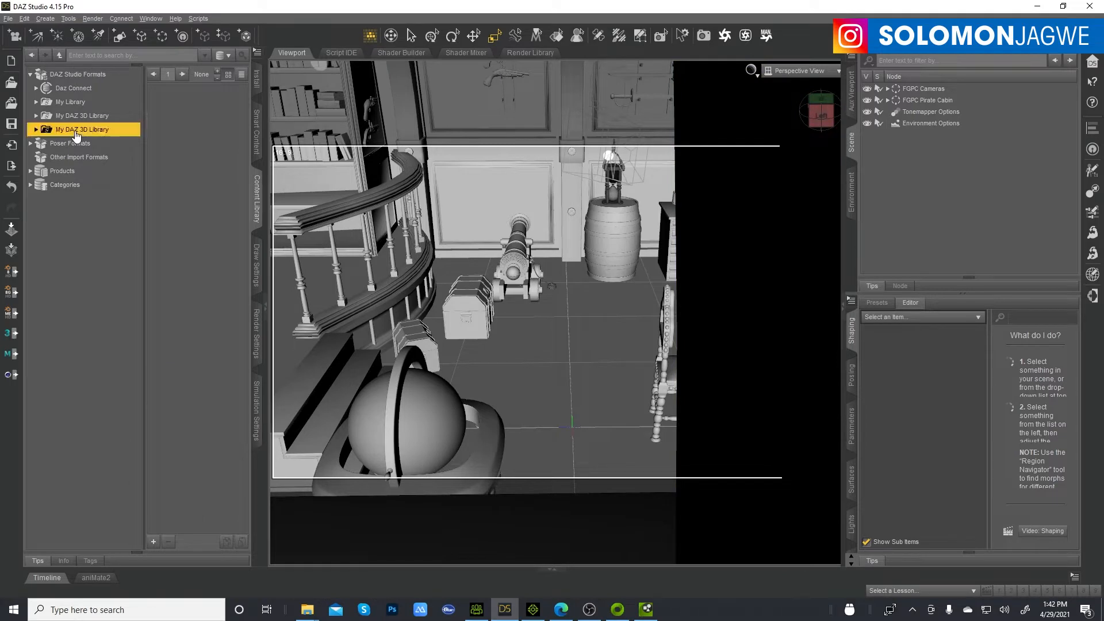
{"action": "left_click", "coordinate": [35, 130]}
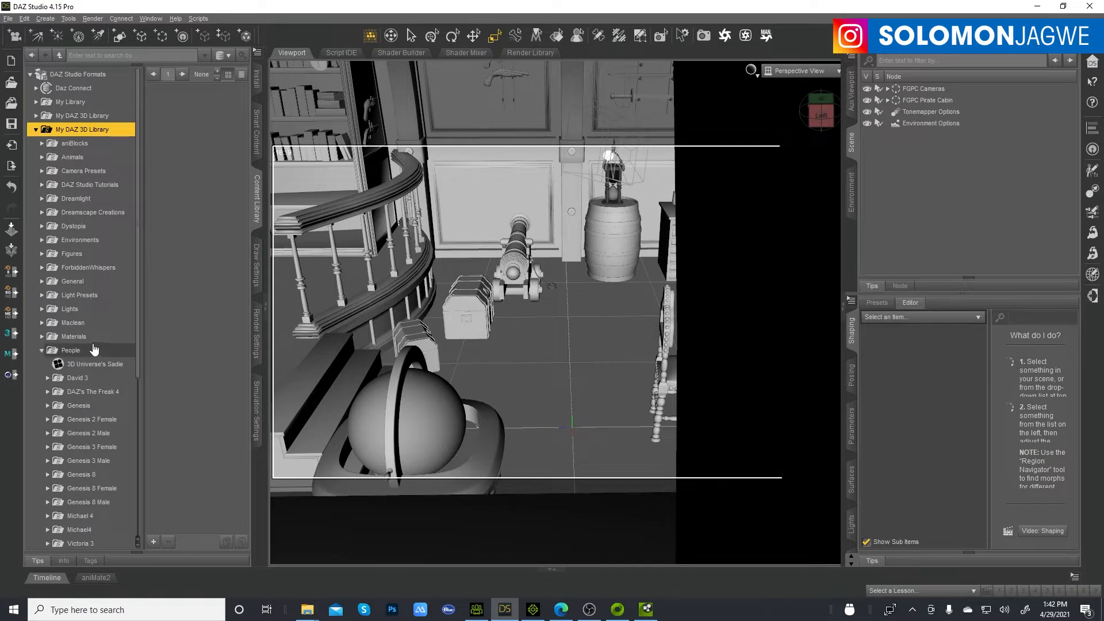
{"action": "scroll", "coordinate": [80, 322], "scroll_direction": "down", "scroll_amount": 2}
{"action": "left_click", "coordinate": [66, 268]}
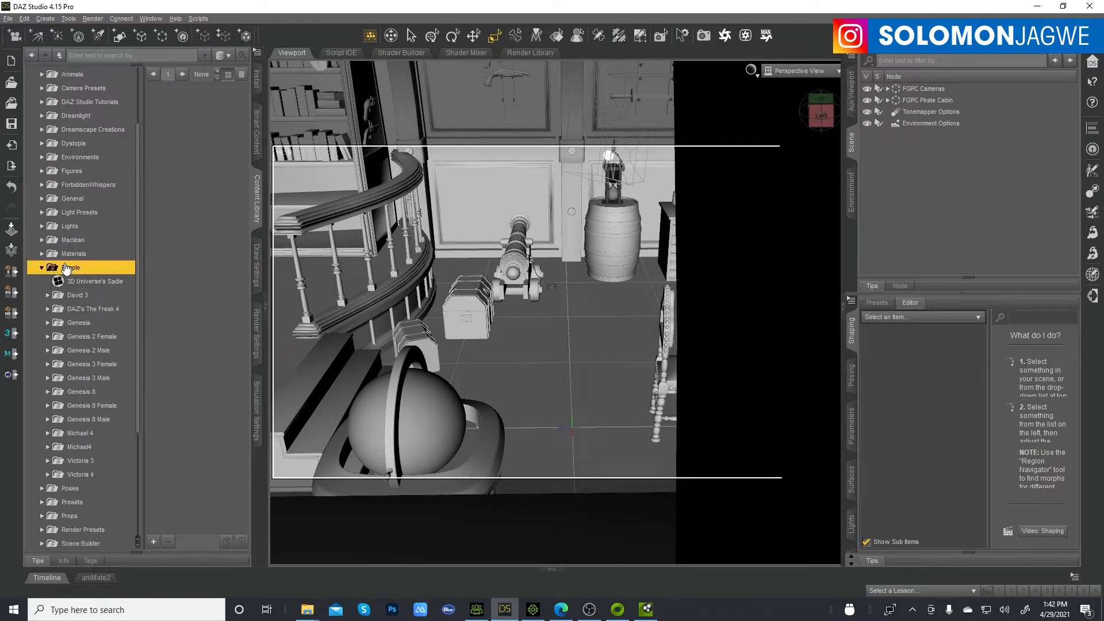
{"action": "left_click", "coordinate": [78, 323]}
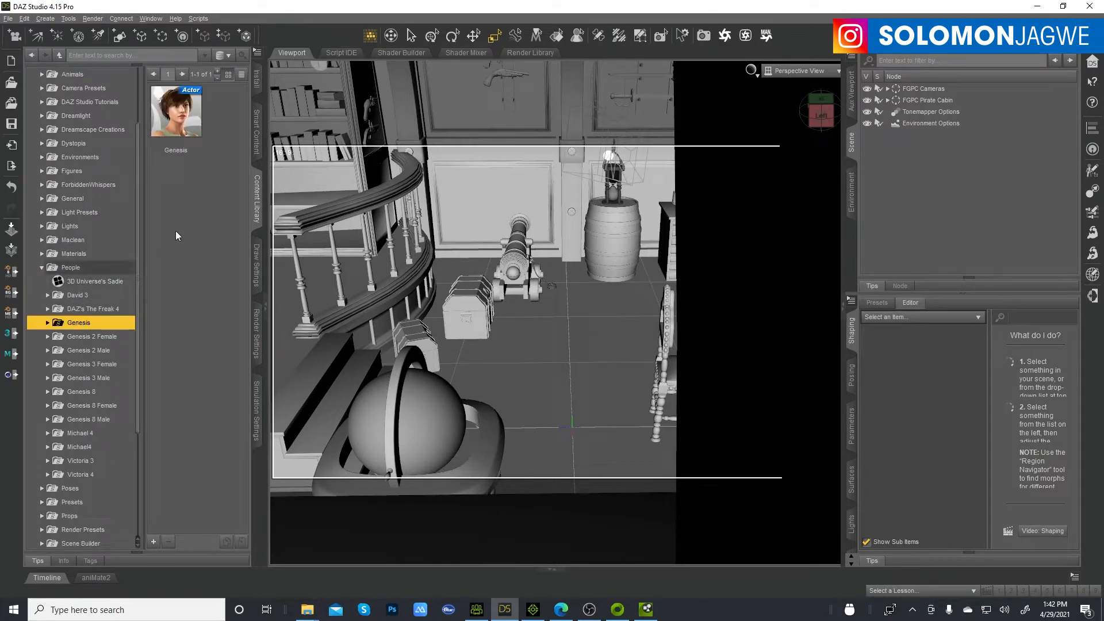
{"action": "mouse_move", "coordinate": [184, 121]}
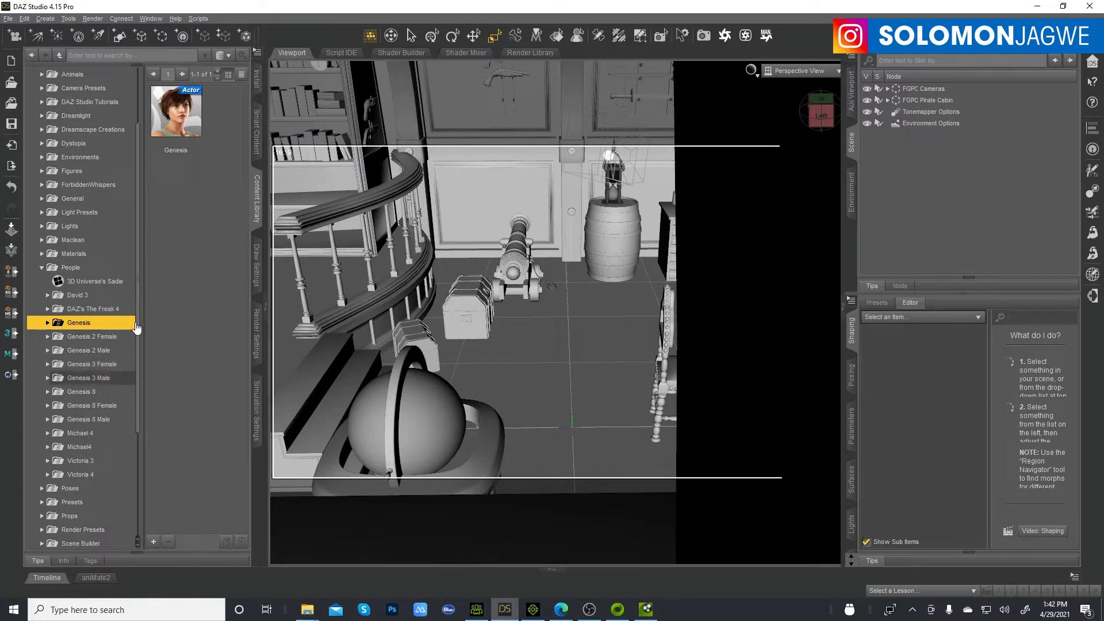
{"action": "double_click", "coordinate": [178, 122]}
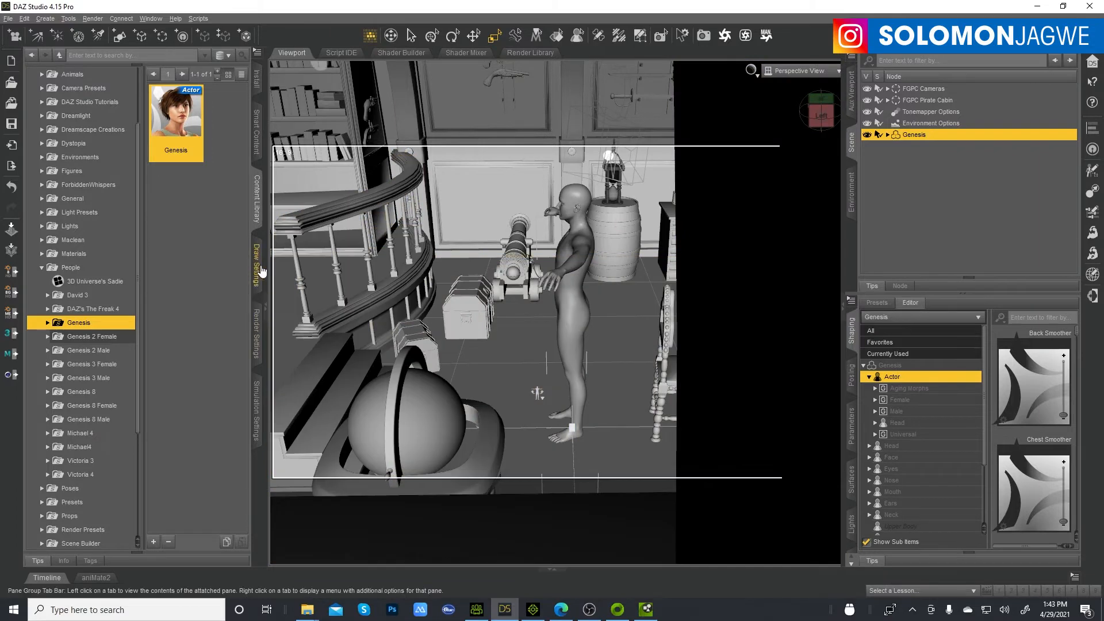
Dress the Genesis figure in the 50sCMPants from the Genesis 50sCasualMale clothing folder, and clear the selection
{"action": "left_click", "coordinate": [256, 140]}
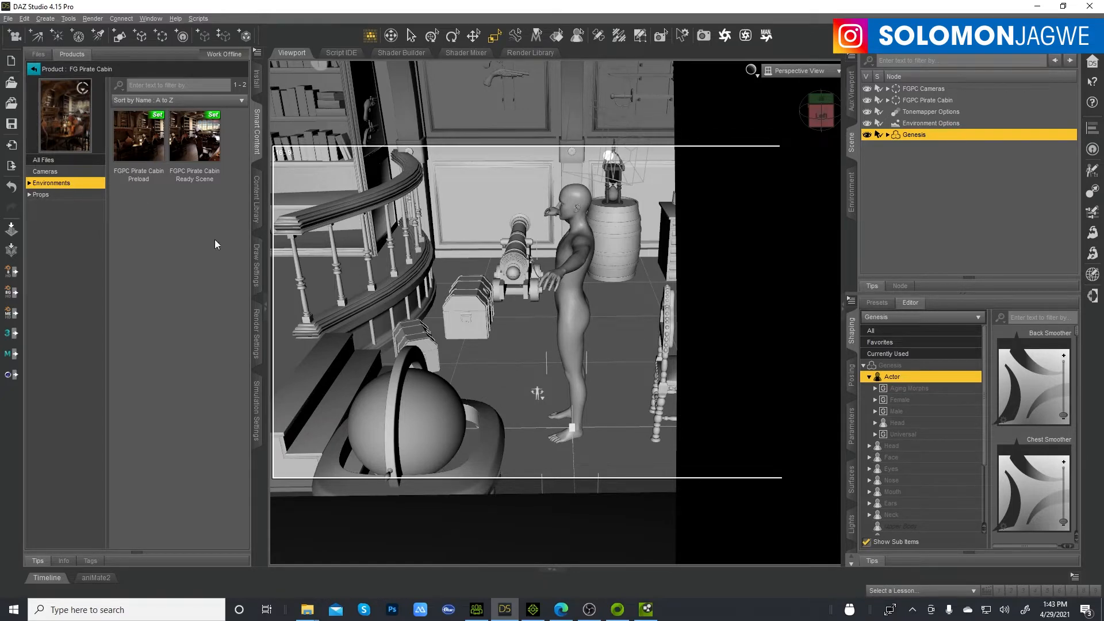
{"action": "left_click", "coordinate": [258, 211]}
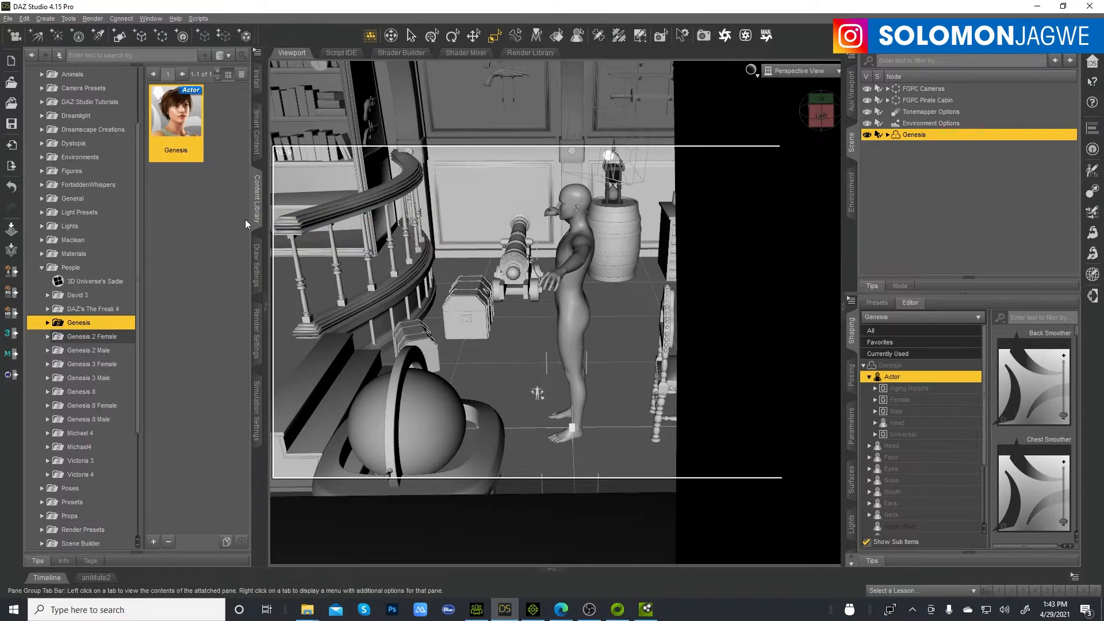
{"action": "left_click", "coordinate": [48, 324]}
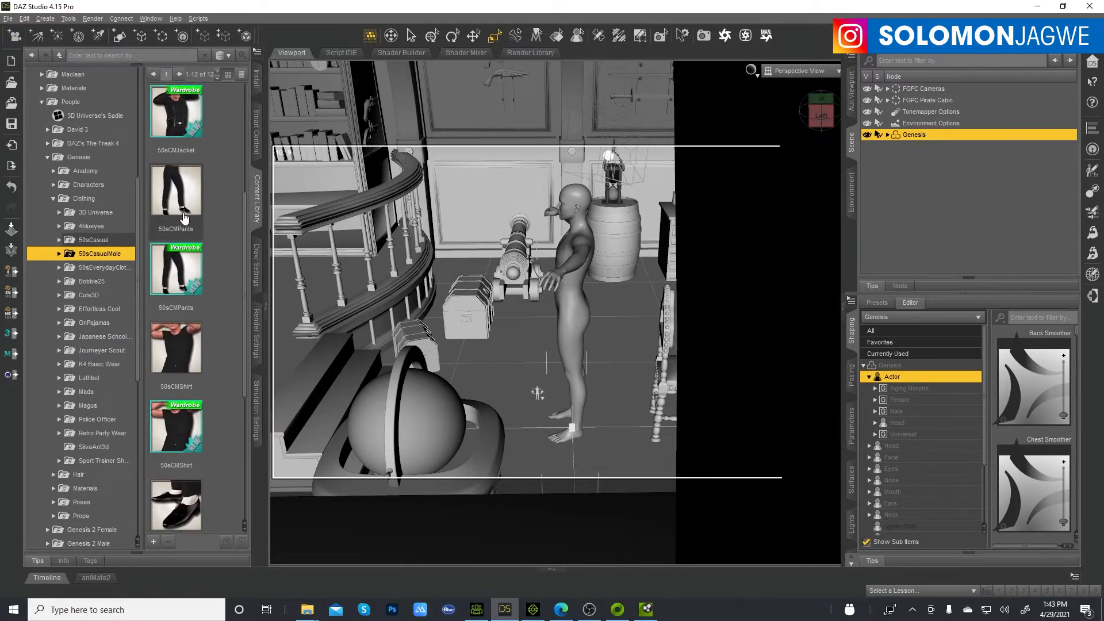
{"action": "double_click", "coordinate": [184, 216]}
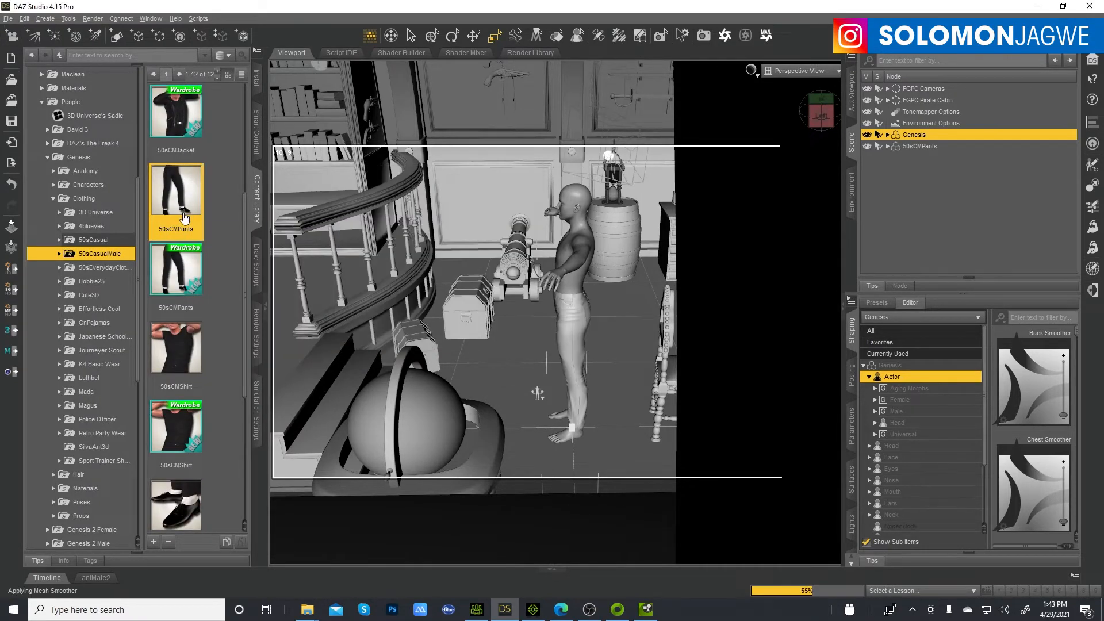
{"action": "left_click", "coordinate": [927, 188]}
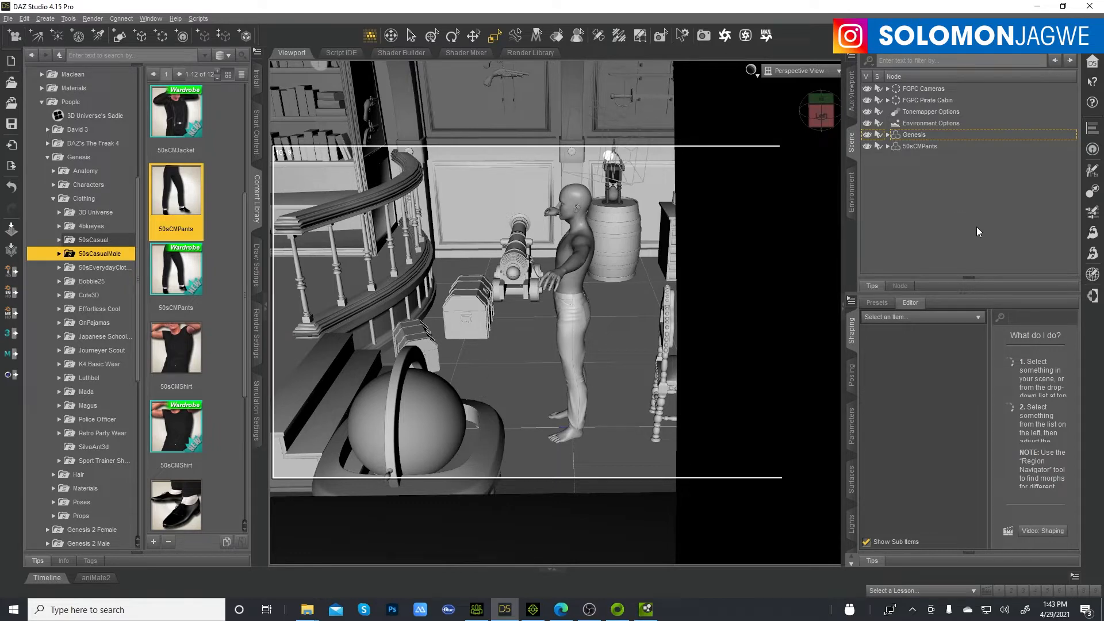
Start a file export and create and open a Pirate_Cabin folder inside the Environment folder under FBX
{"action": "left_click", "coordinate": [8, 19]}
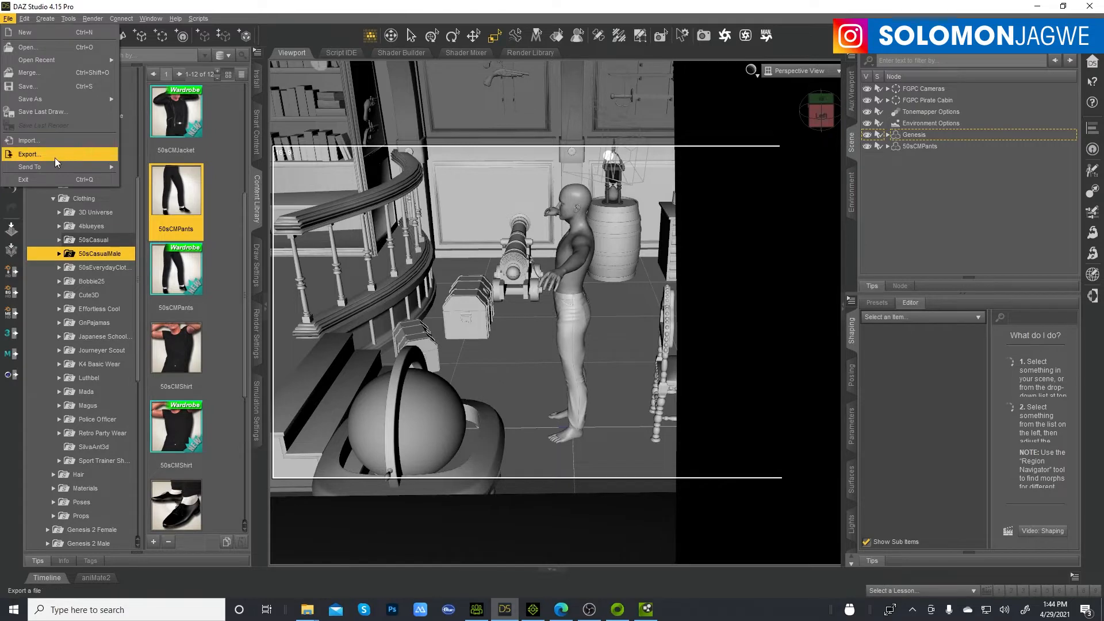
{"action": "left_click", "coordinate": [55, 158]}
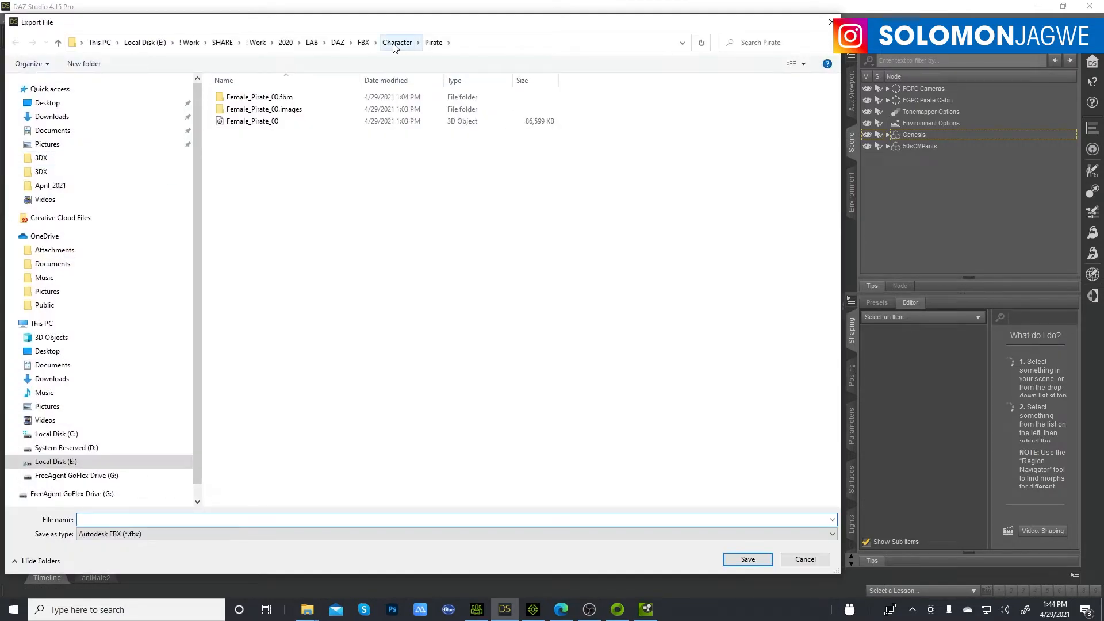
{"action": "left_click", "coordinate": [363, 43]}
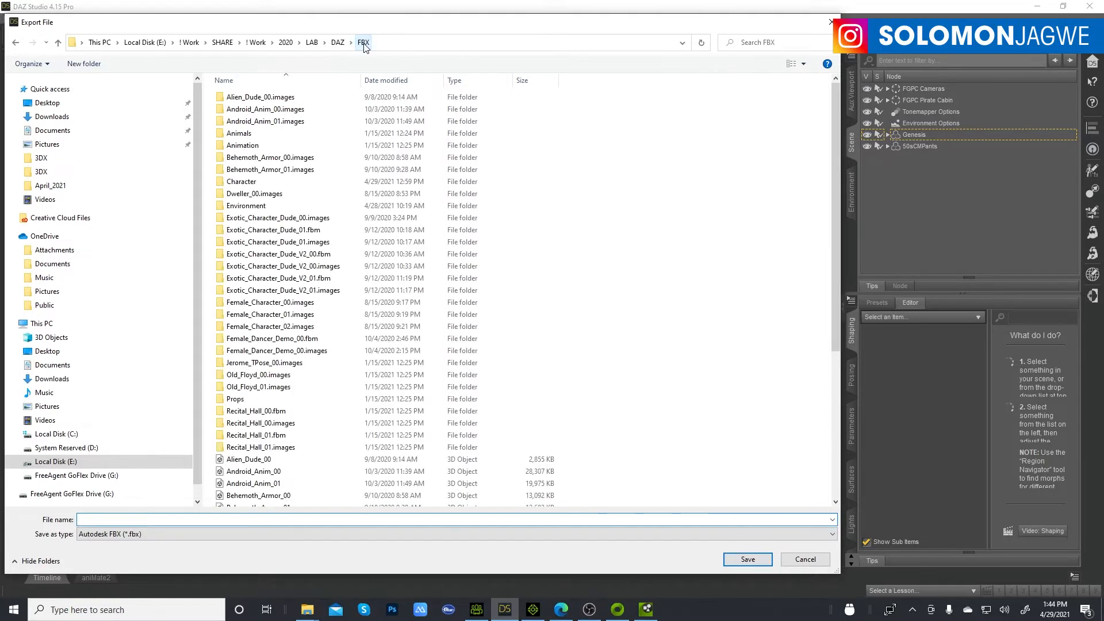
{"action": "double_click", "coordinate": [256, 207]}
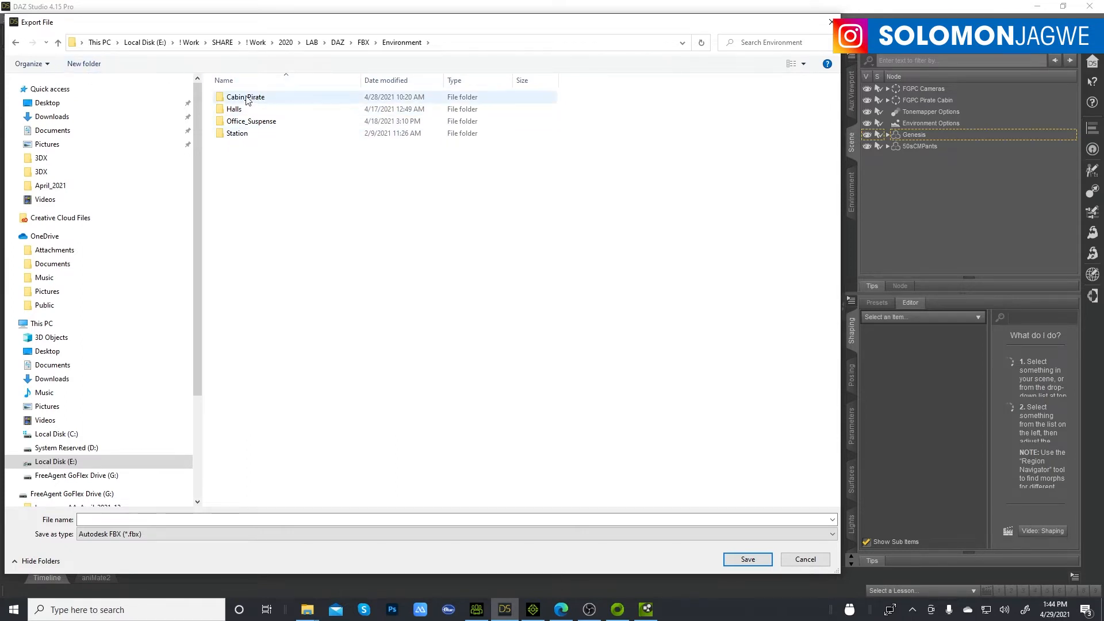
{"action": "left_click", "coordinate": [84, 64]}
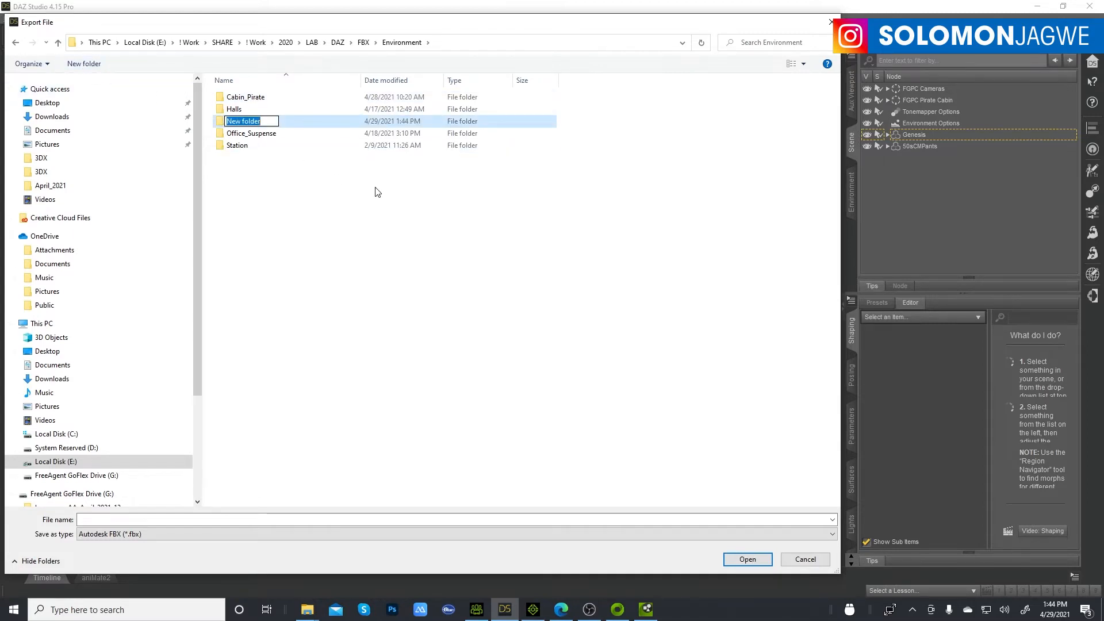
{"action": "type", "text": "Pirate_Cabin"}
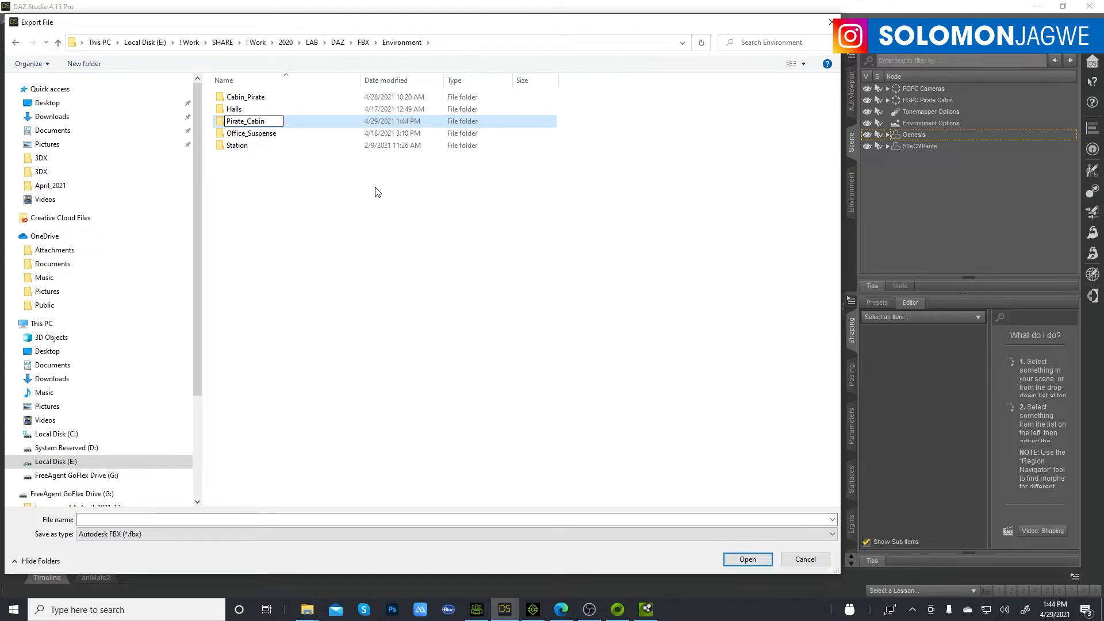
{"action": "key", "text": "Return"}
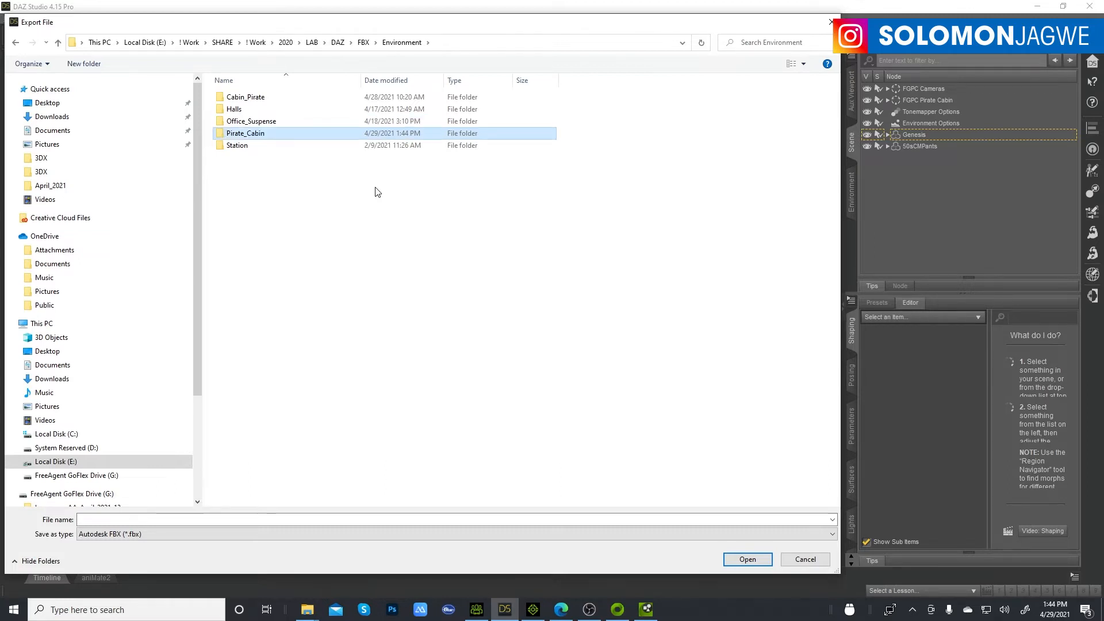
{"action": "double_click", "coordinate": [248, 134]}
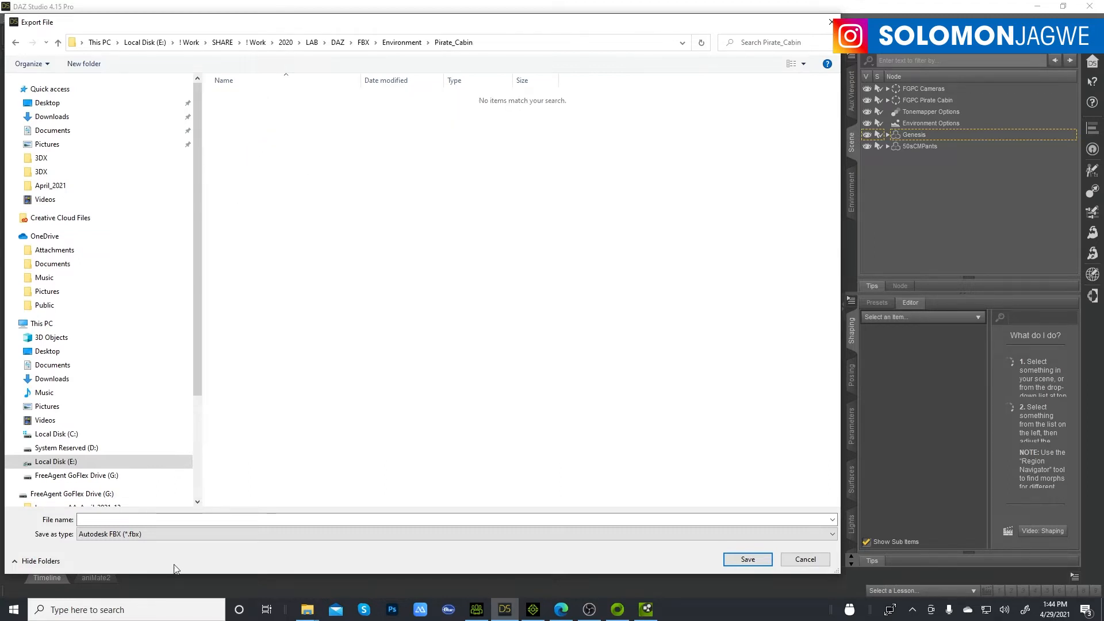
Export the scene as an Autodesk FBX file named Pirate_Cabin_00 and accept the FBX export options
{"action": "left_click", "coordinate": [178, 521]}
{"action": "type", "text": "P"}
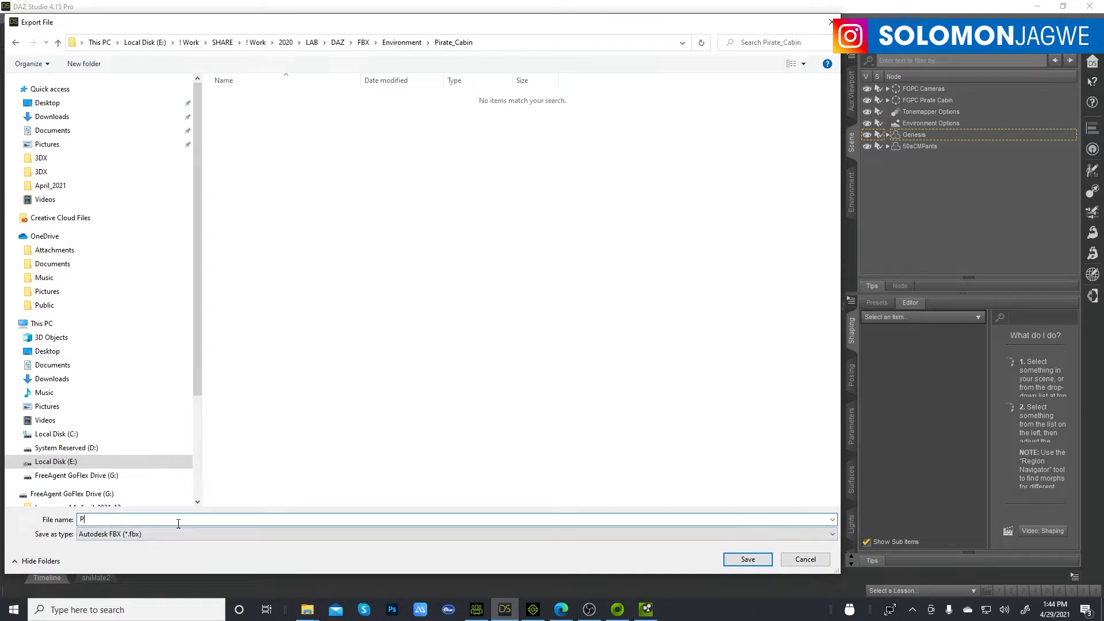
{"action": "type", "text": "irate"}
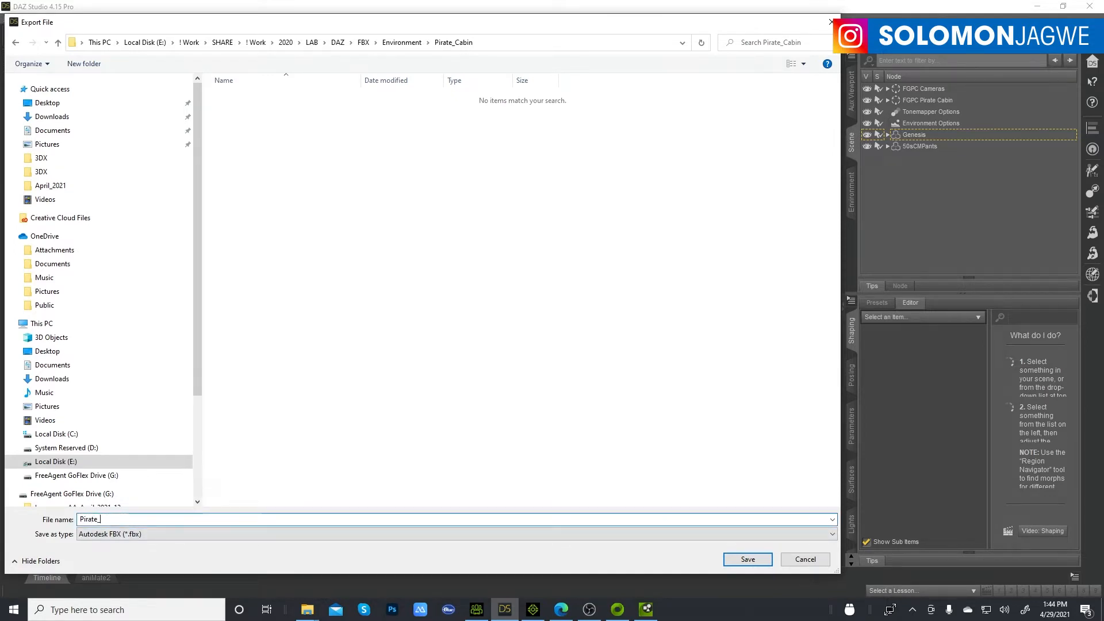
{"action": "type", "text": "_C"}
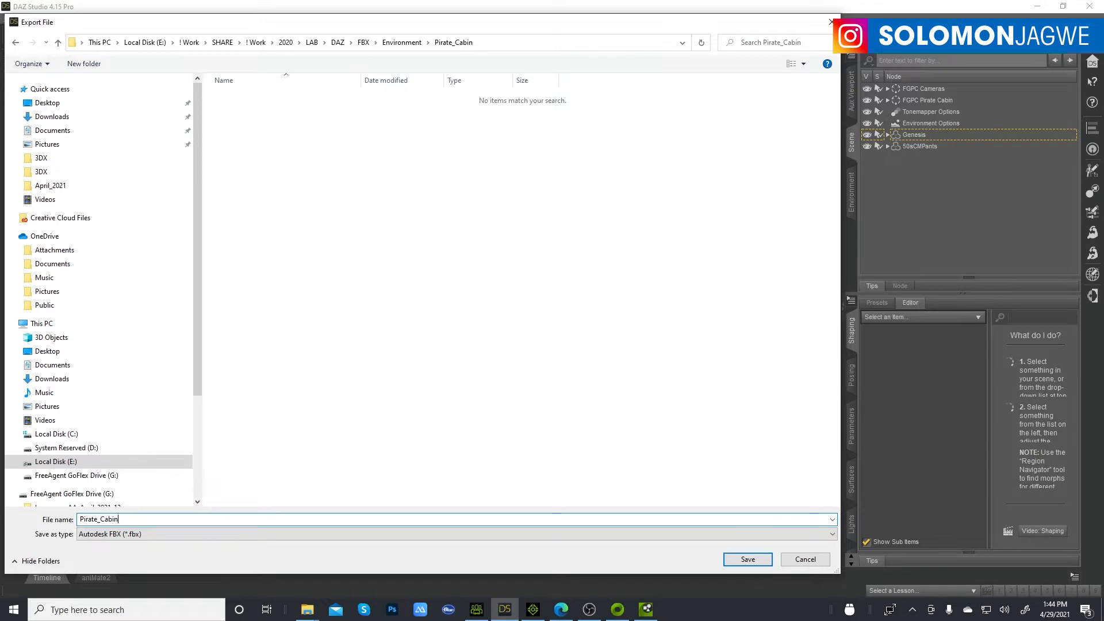
{"action": "type", "text": "abin_00"}
{"action": "left_click", "coordinate": [748, 560]}
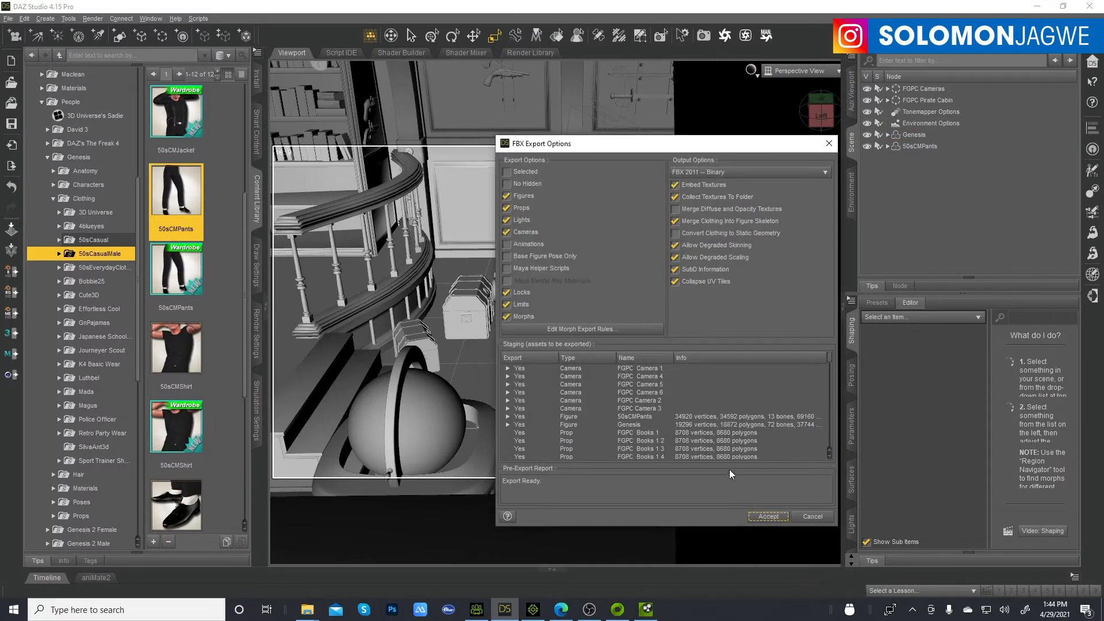
{"action": "left_click", "coordinate": [510, 196]}
{"action": "left_click", "coordinate": [771, 517]}
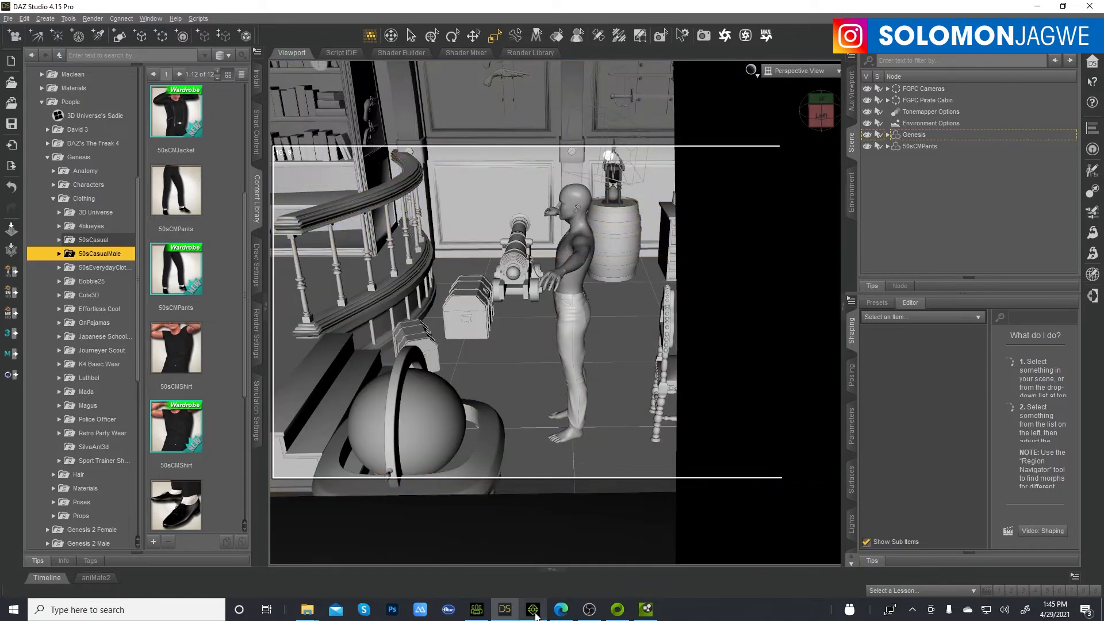
Look at Character Creator 3 with its CC3 and CC3+ options and at the Omniverse Launcher, returning to DAZ Studio
{"action": "mouse_move", "coordinate": [533, 614]}
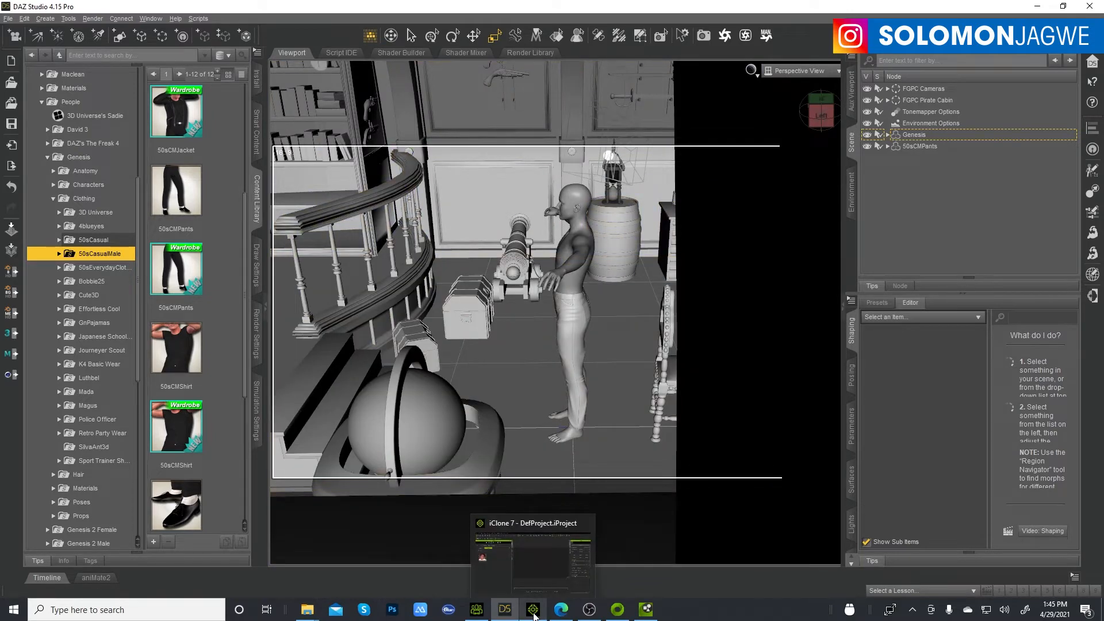
{"action": "left_click", "coordinate": [476, 611]}
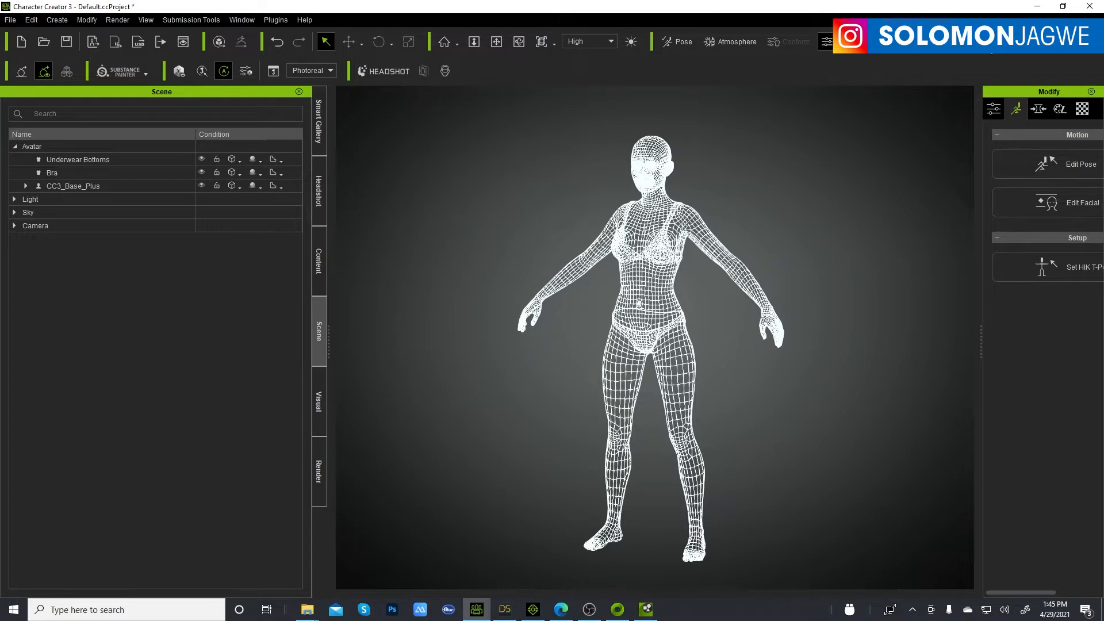
{"action": "left_click", "coordinate": [987, 43]}
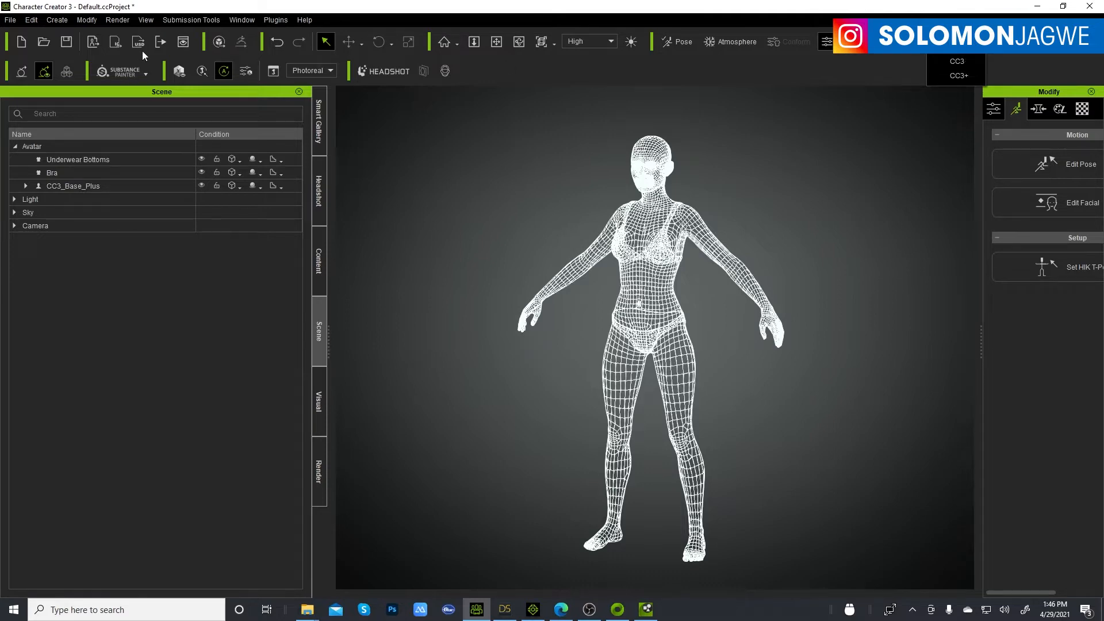
{"action": "left_click", "coordinate": [505, 610]}
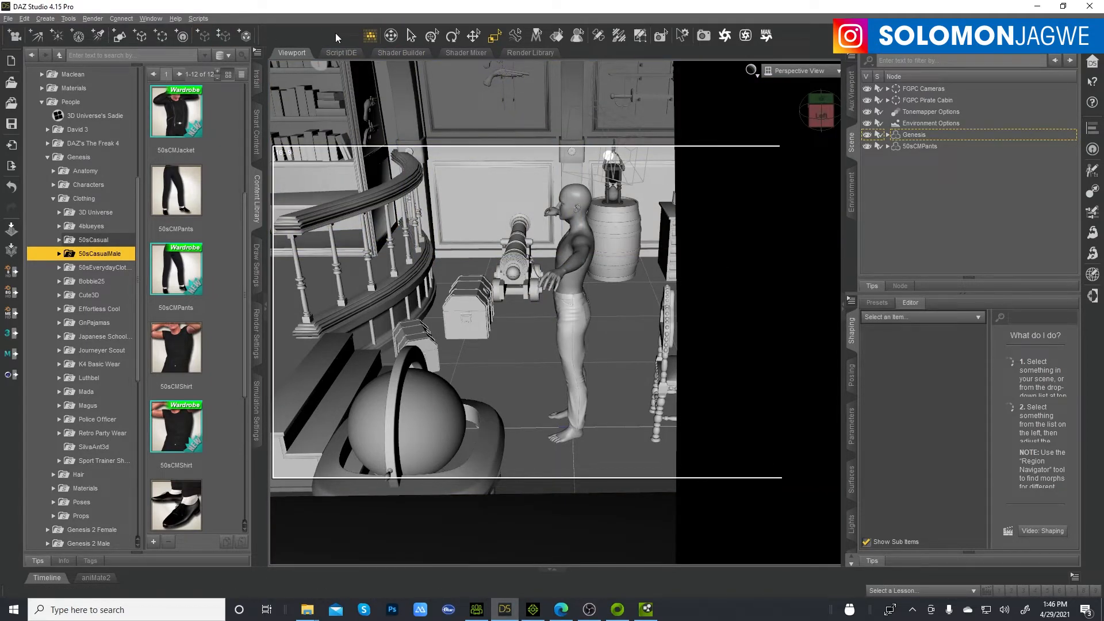
{"action": "left_click", "coordinate": [615, 611]}
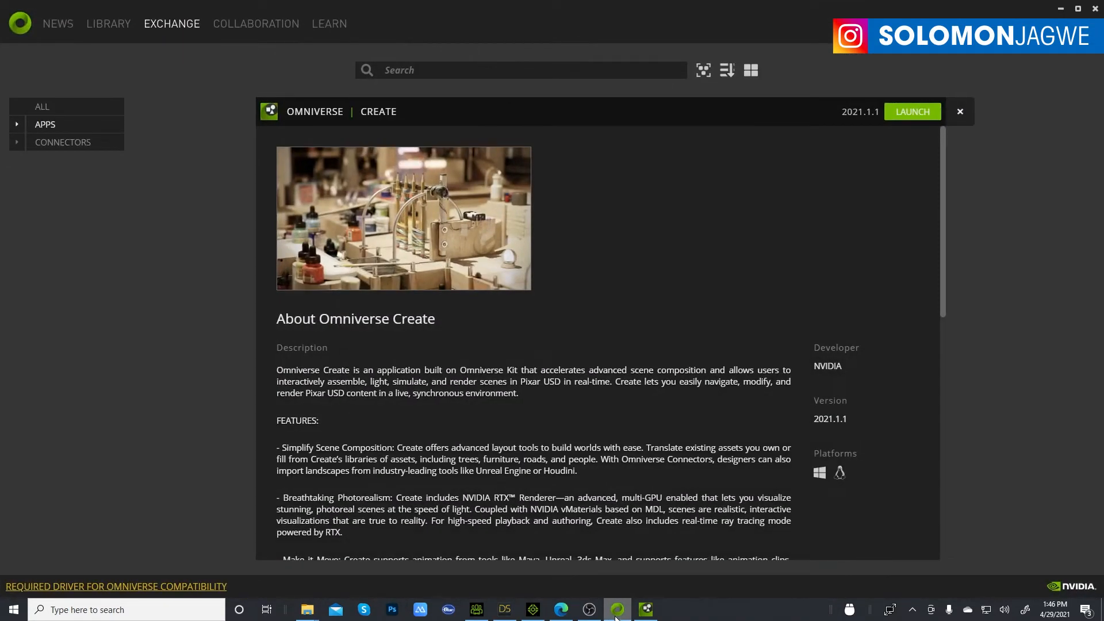
{"action": "left_click", "coordinate": [615, 615]}
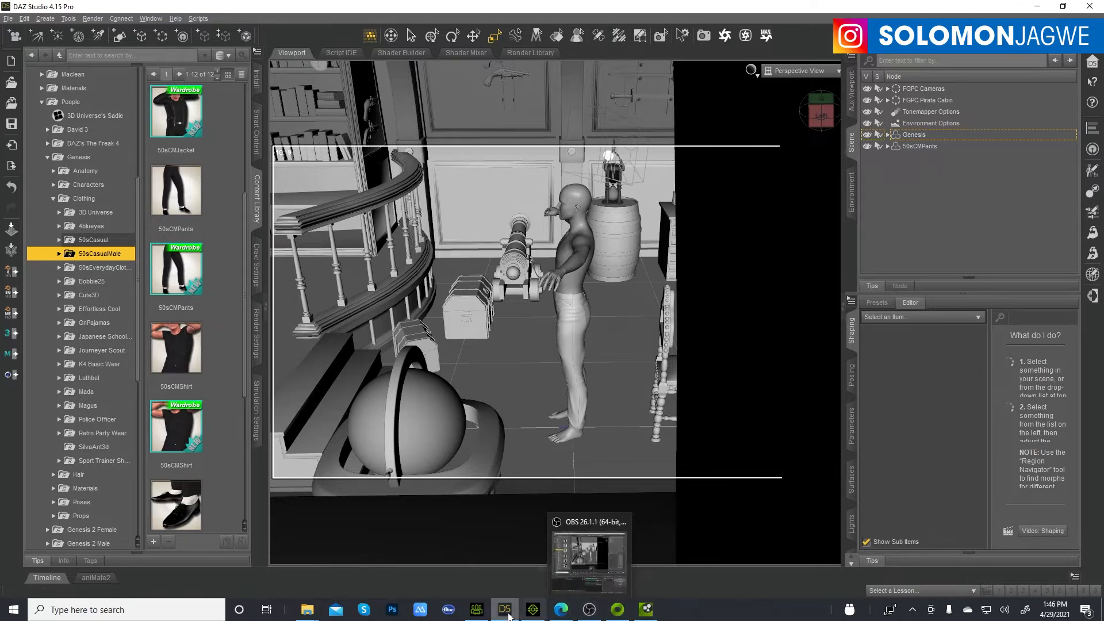
Switch to Character Creator 3 and import Pirate_Cabin_00 from the FBX Environment's Pirate_Cabin folder with the CC3 option
{"action": "left_click", "coordinate": [477, 609]}
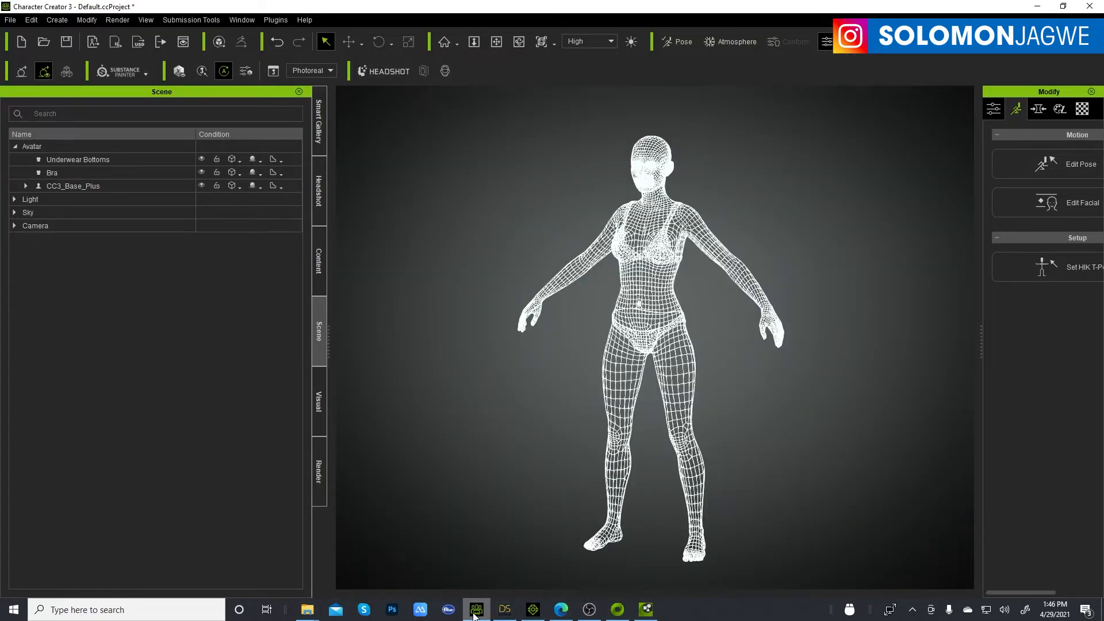
{"action": "left_click", "coordinate": [961, 52]}
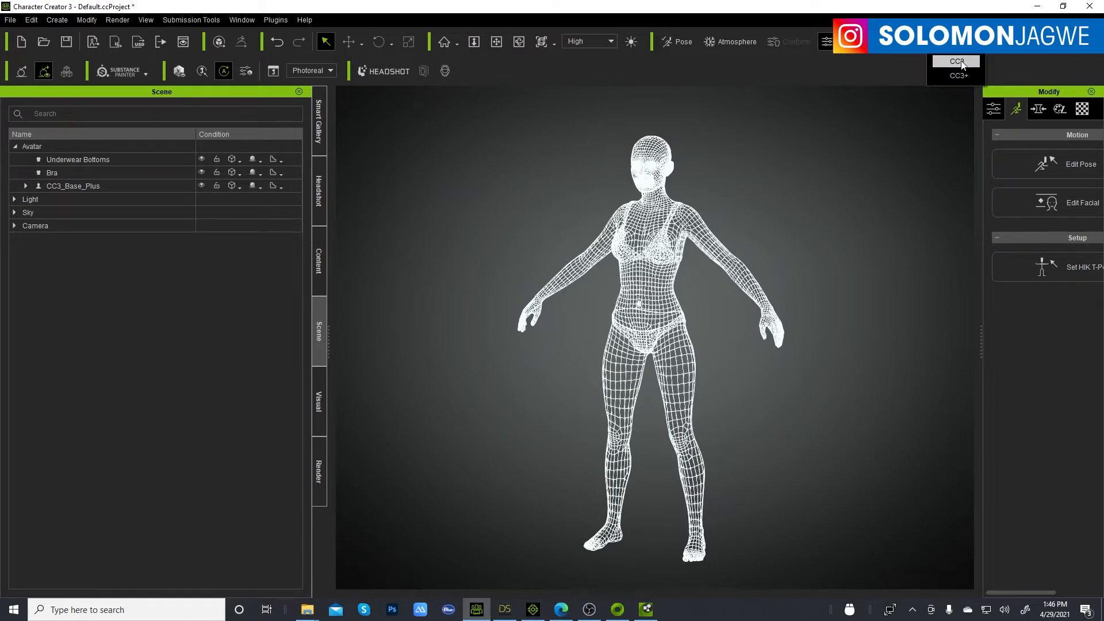
{"action": "left_click", "coordinate": [962, 61]}
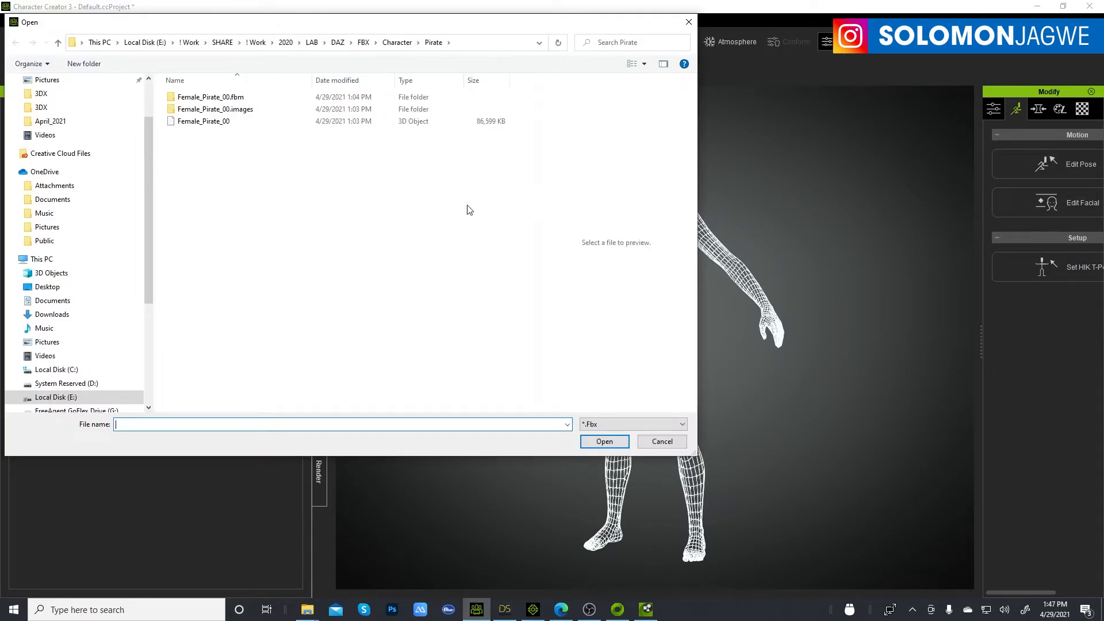
{"action": "left_click", "coordinate": [364, 42]}
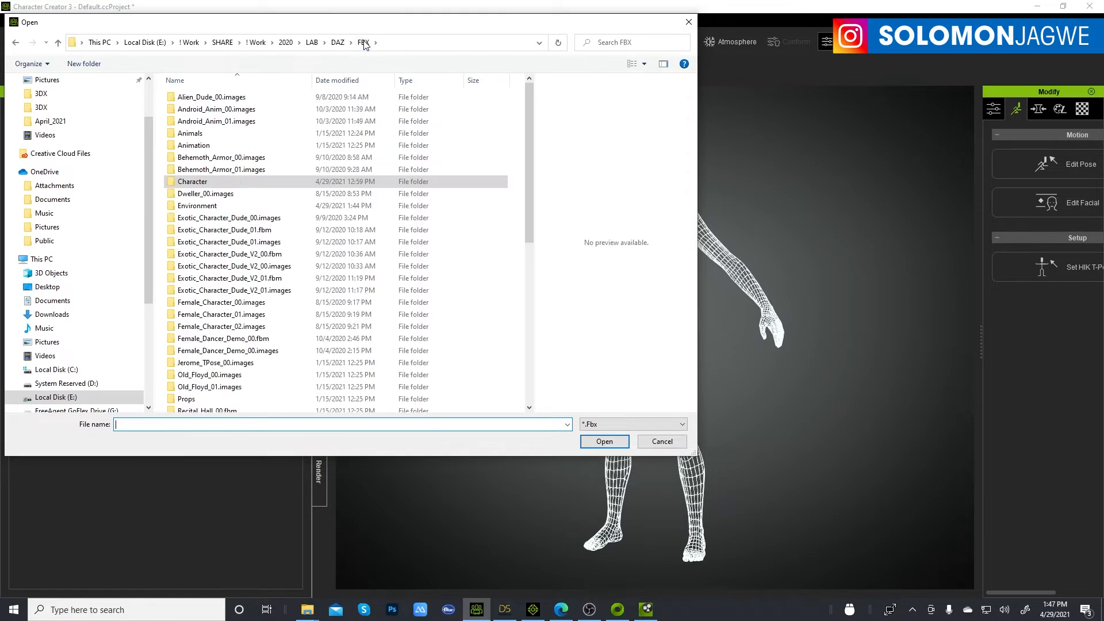
{"action": "double_click", "coordinate": [210, 206]}
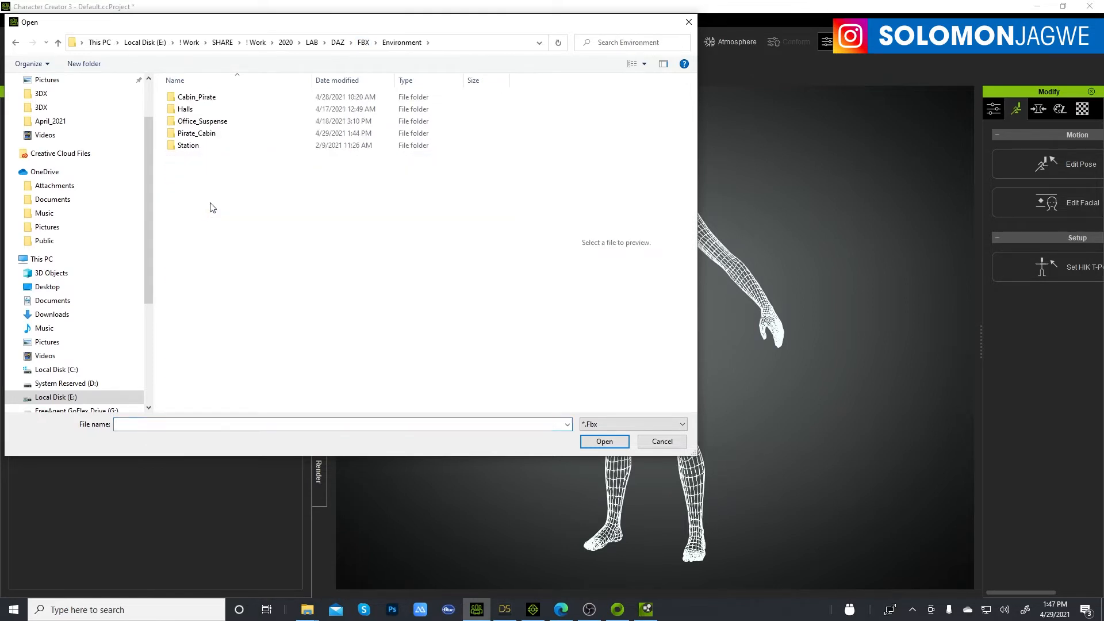
{"action": "double_click", "coordinate": [210, 136]}
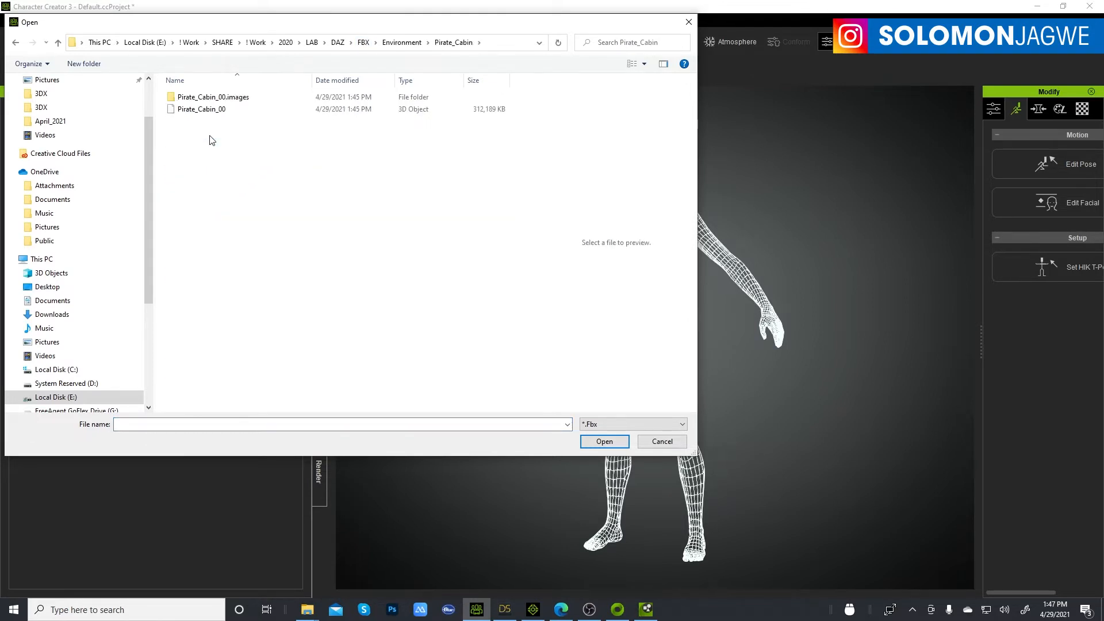
{"action": "left_click", "coordinate": [212, 109]}
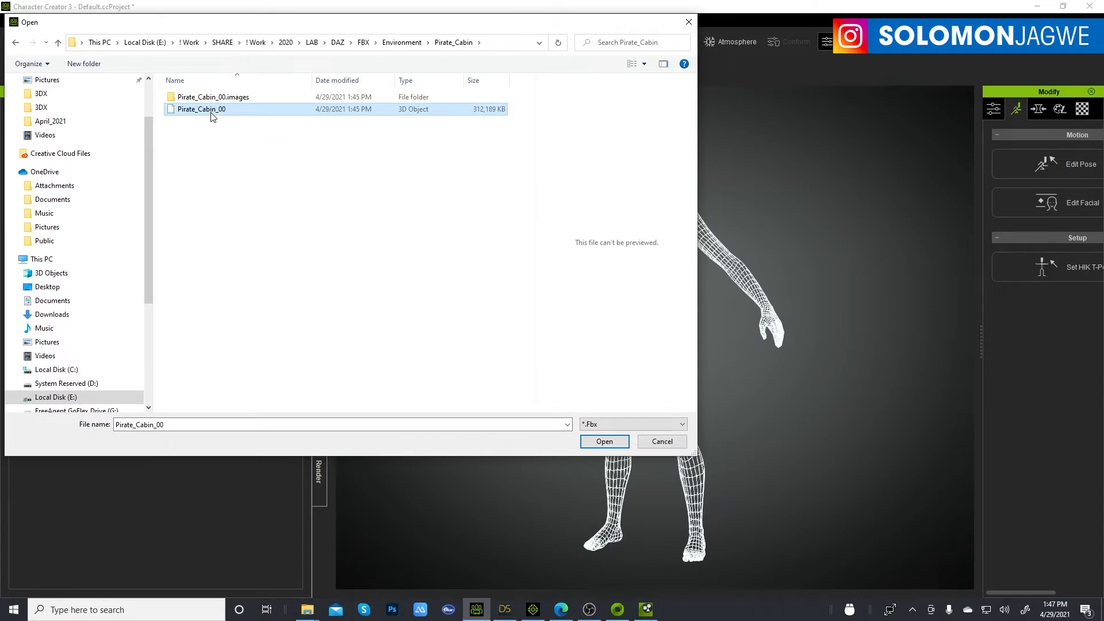
{"action": "left_click", "coordinate": [613, 444]}
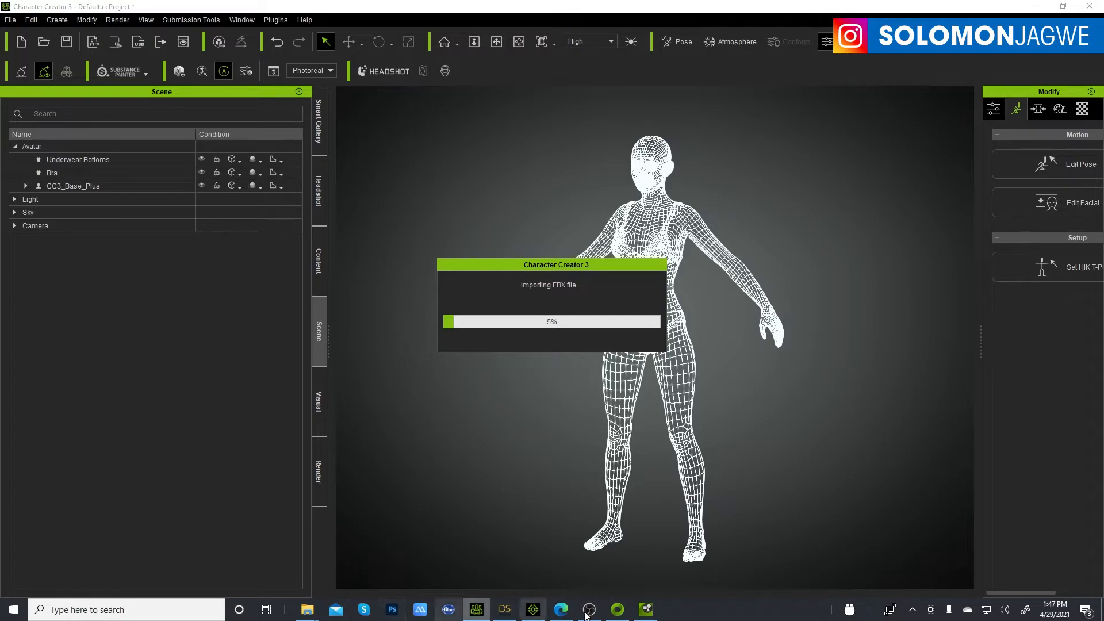
Switch to the web browser and look through the Structures models on the Daz 3D store page
{"action": "left_click", "coordinate": [561, 609]}
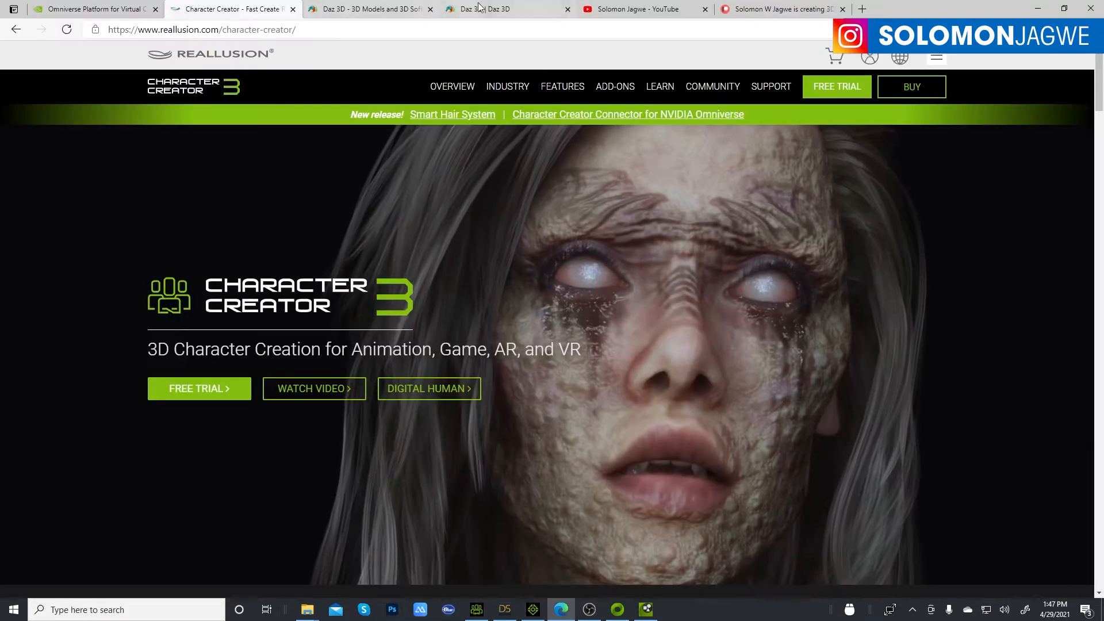
{"action": "left_click", "coordinate": [496, 11]}
{"action": "scroll", "coordinate": [846, 308], "scroll_direction": "down", "scroll_amount": 7}
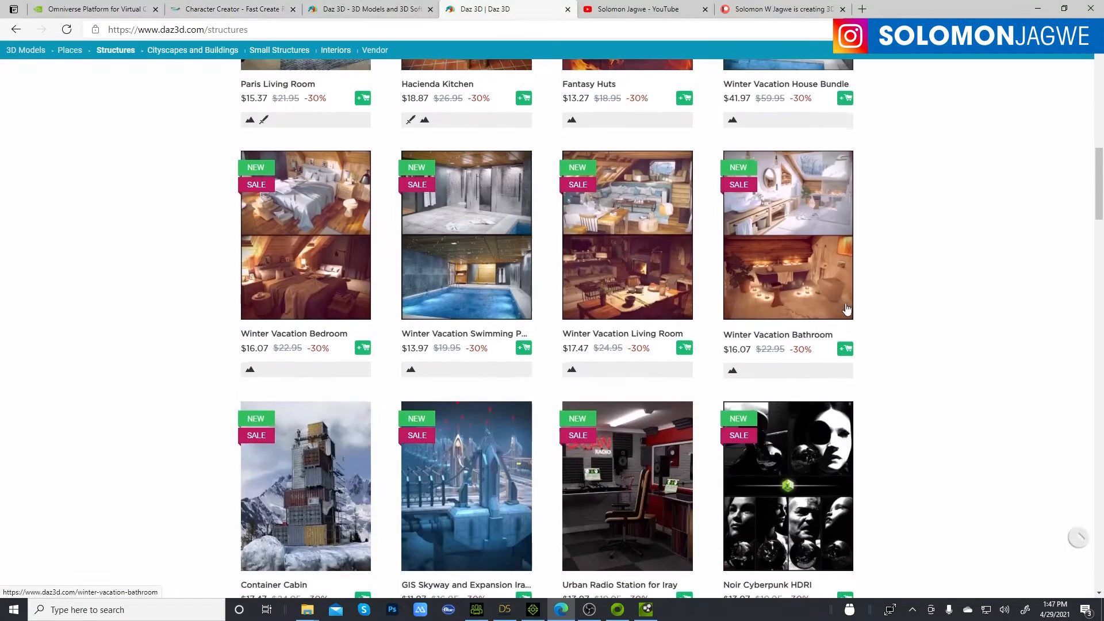
{"action": "scroll", "coordinate": [846, 308], "scroll_direction": "down", "scroll_amount": 3}
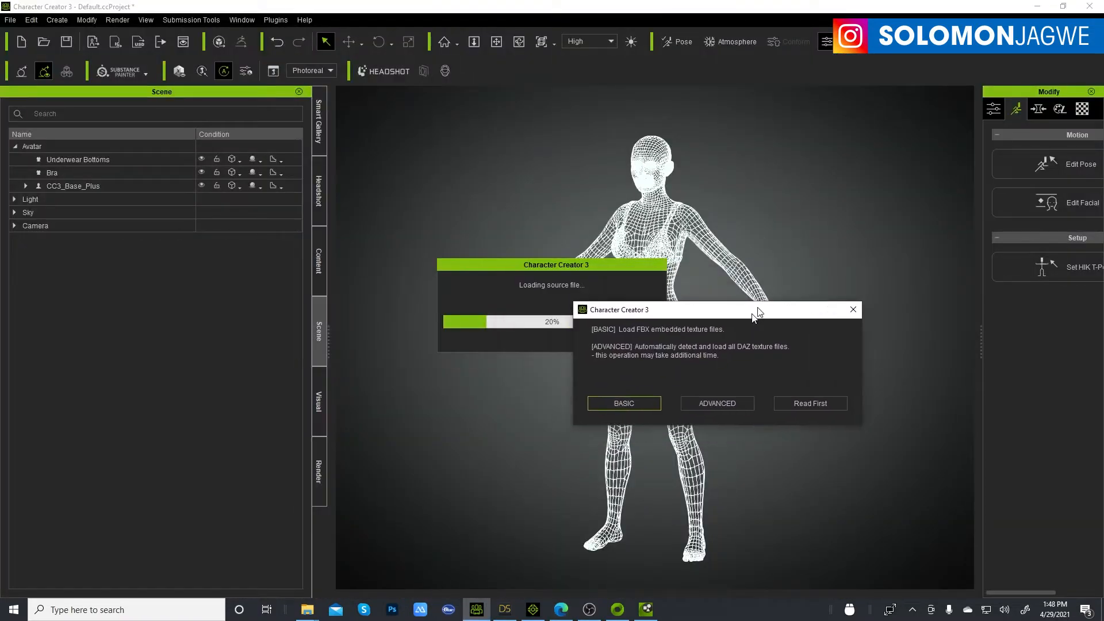
Load all DAZ textures with the Advanced option, review the Asset Import Status Report and its maximum texture sizes, and accept the import
{"action": "left_click_drag", "start_coordinate": [872, 199], "coordinate": [866, 265]}
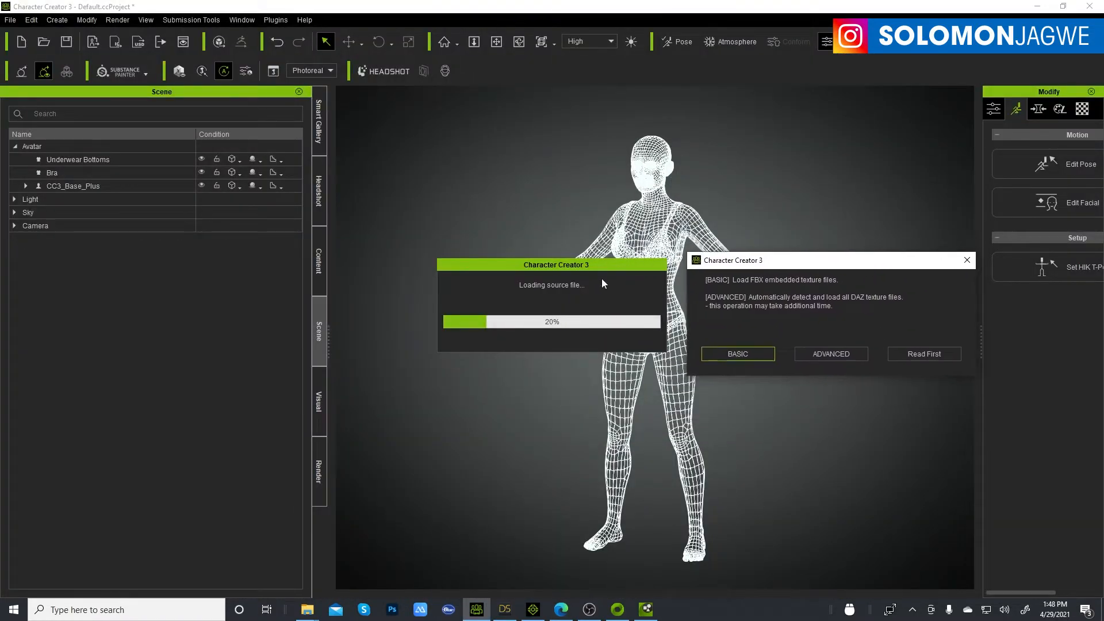
{"action": "left_click", "coordinate": [833, 355]}
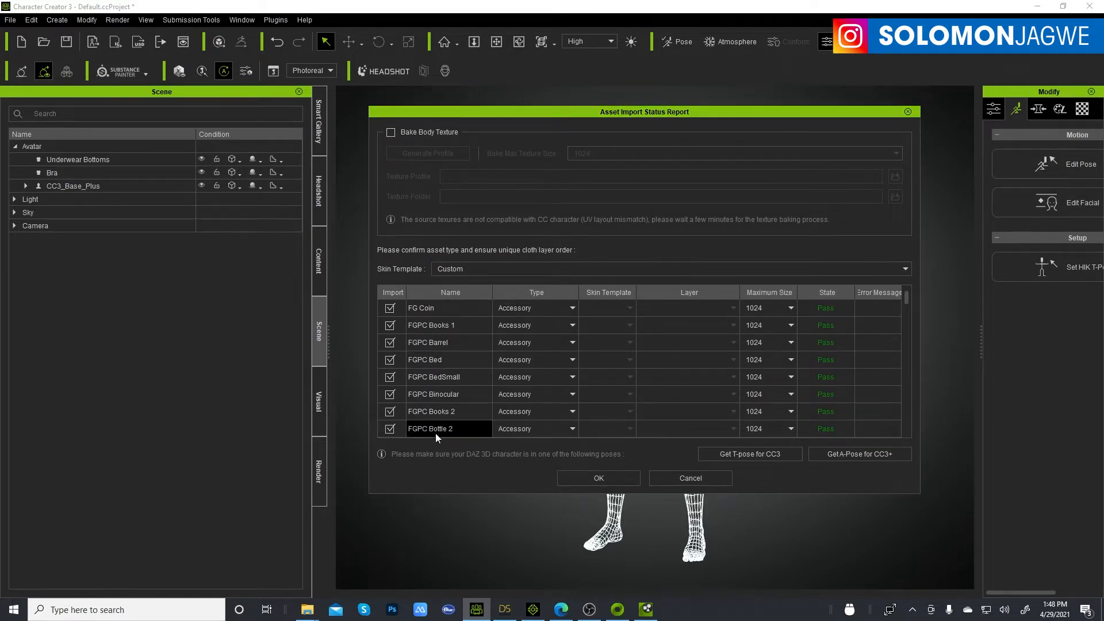
{"action": "mouse_move", "coordinate": [906, 302]}
{"action": "left_mouse_down"}
{"action": "mouse_move", "coordinate": [911, 430]}
{"action": "mouse_move", "coordinate": [912, 298]}
{"action": "left_mouse_up"}
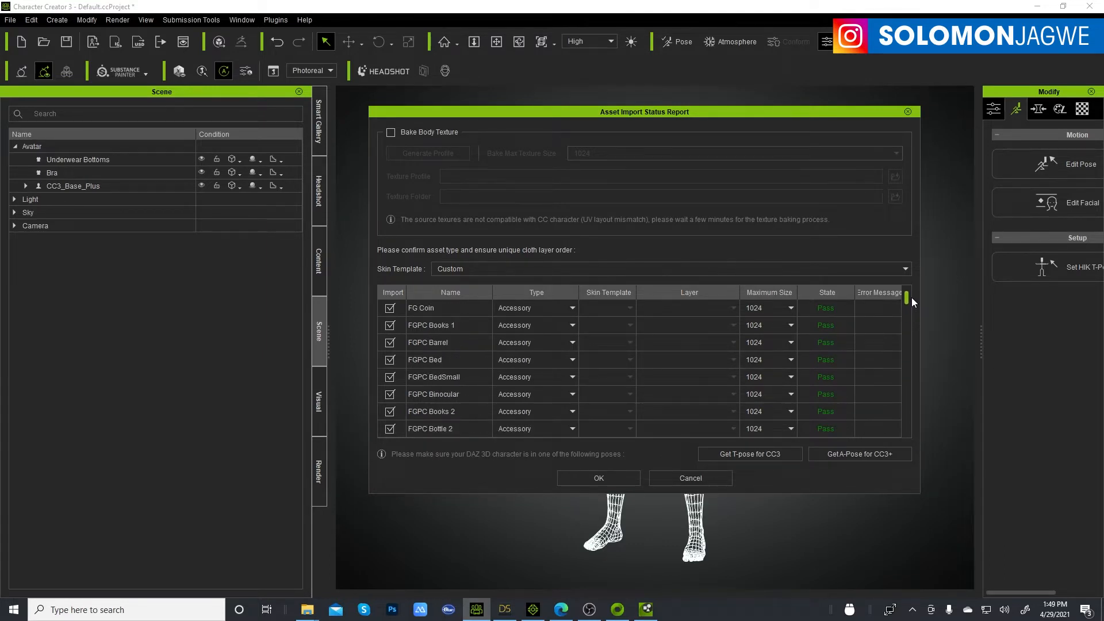
{"action": "left_click", "coordinate": [791, 310]}
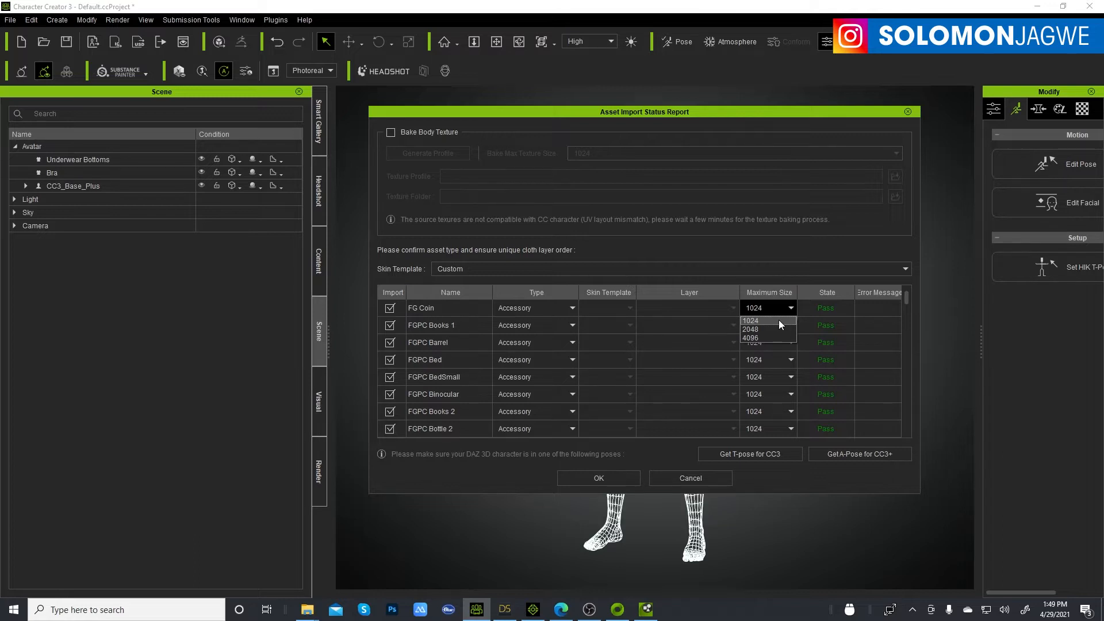
{"action": "left_click", "coordinate": [791, 247]}
{"action": "left_click", "coordinate": [793, 310]}
{"action": "left_click", "coordinate": [794, 311]}
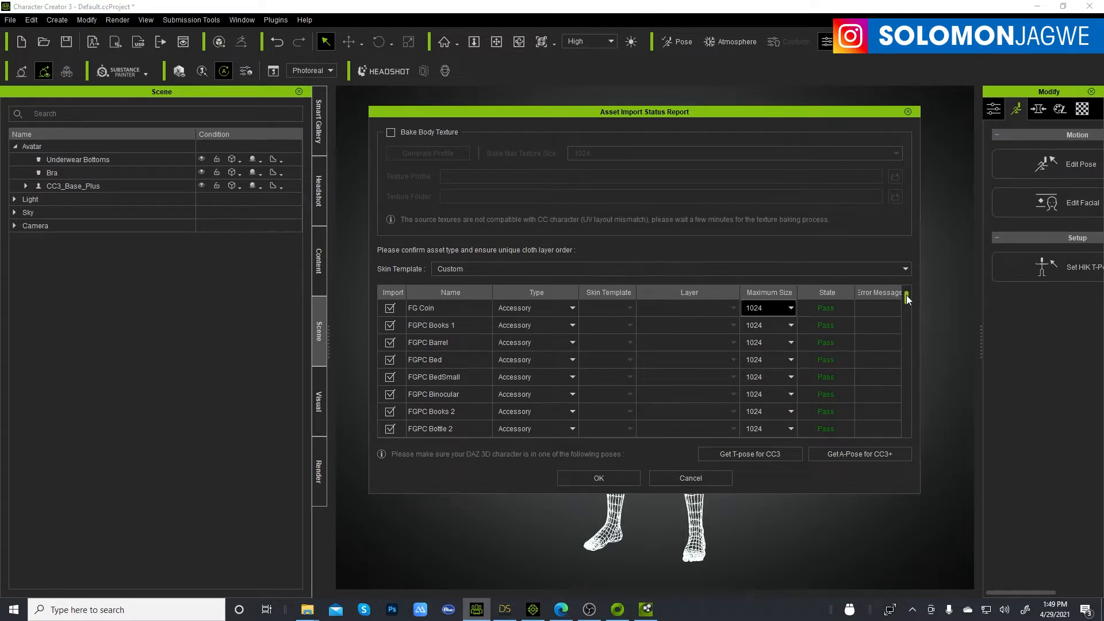
{"action": "left_click_drag", "start_coordinate": [906, 297], "coordinate": [910, 431]}
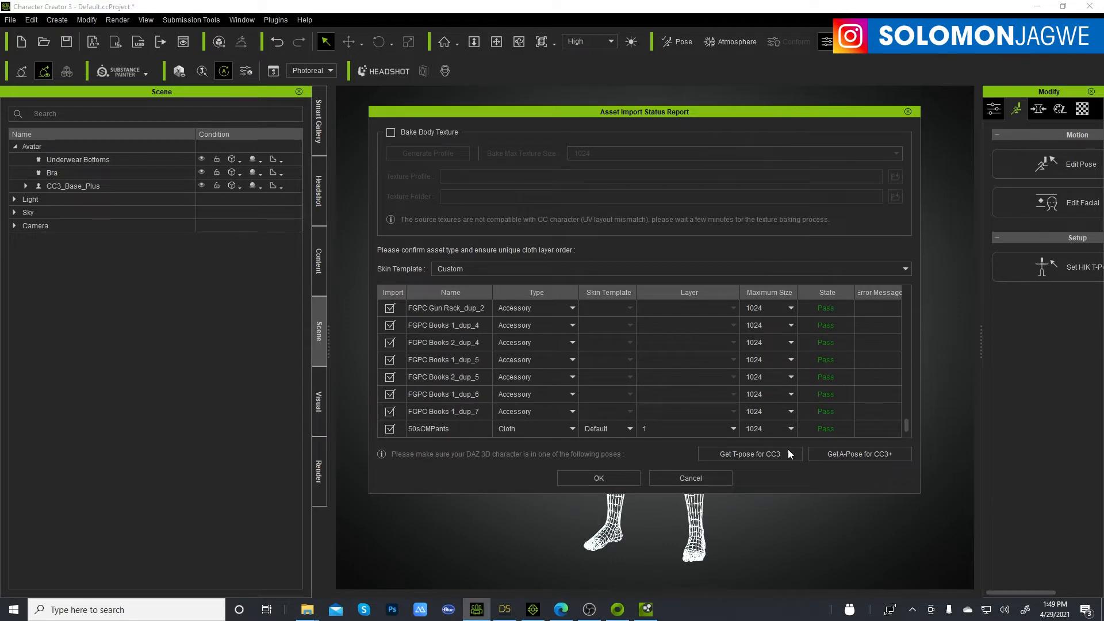
{"action": "left_click", "coordinate": [610, 478]}
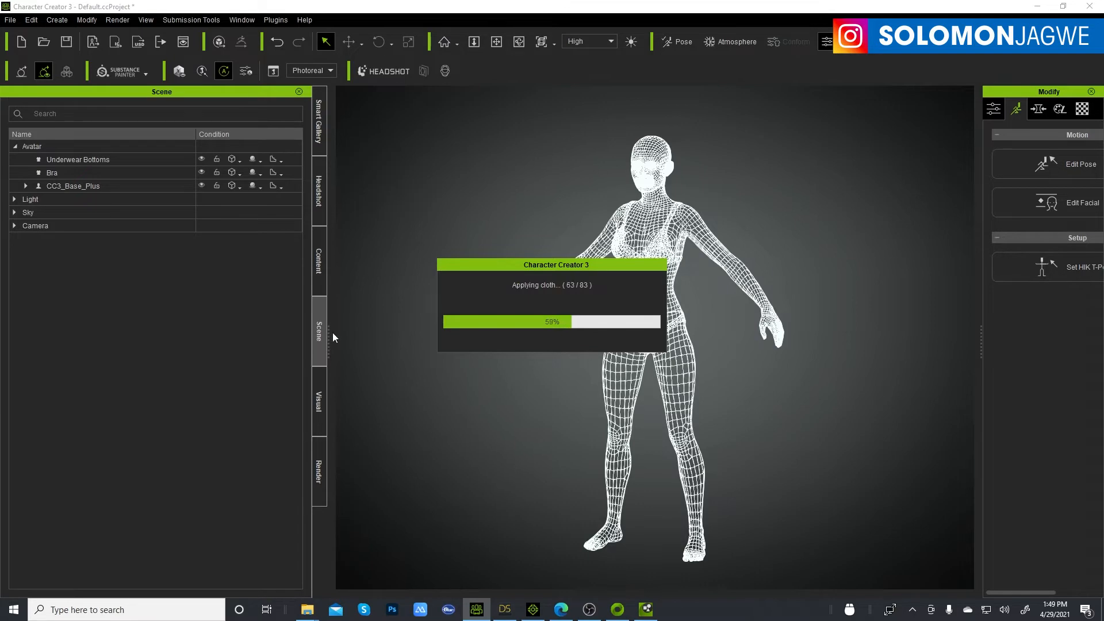
Look at the Character Creator 3 product page in the web browser, then return to Character Creator 3
{"action": "left_click", "coordinate": [561, 609]}
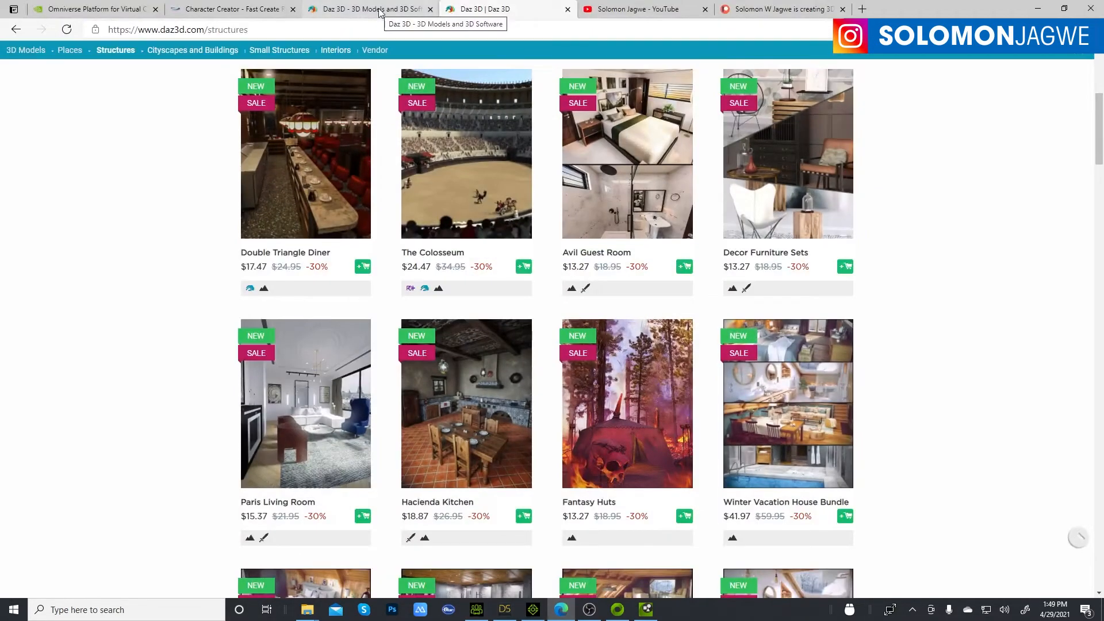
{"action": "left_click", "coordinate": [219, 10]}
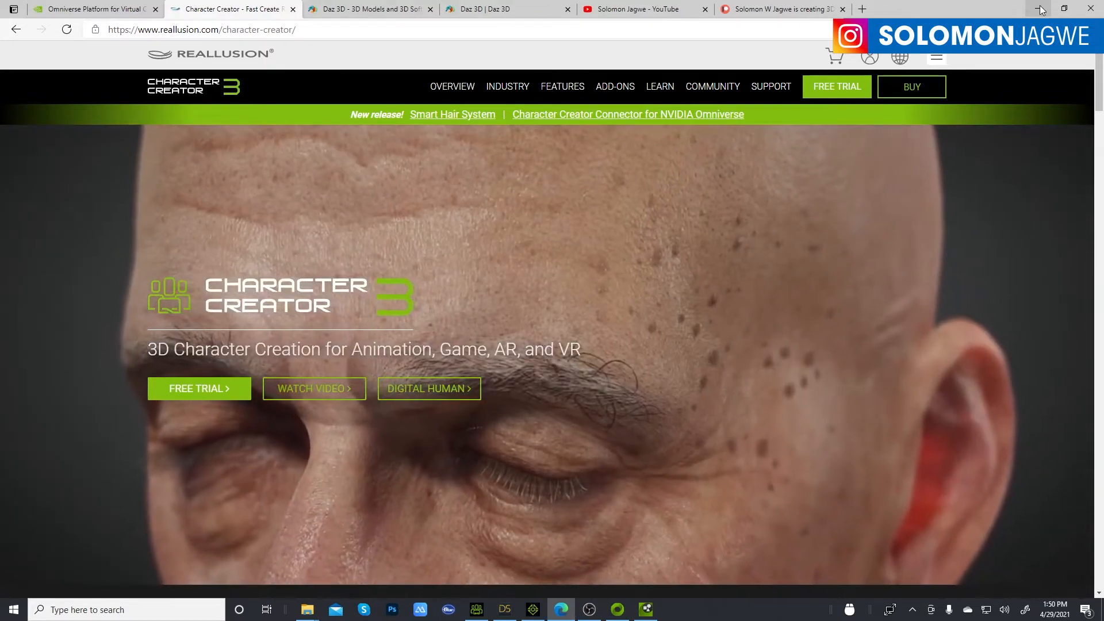
{"action": "left_click", "coordinate": [1042, 10]}
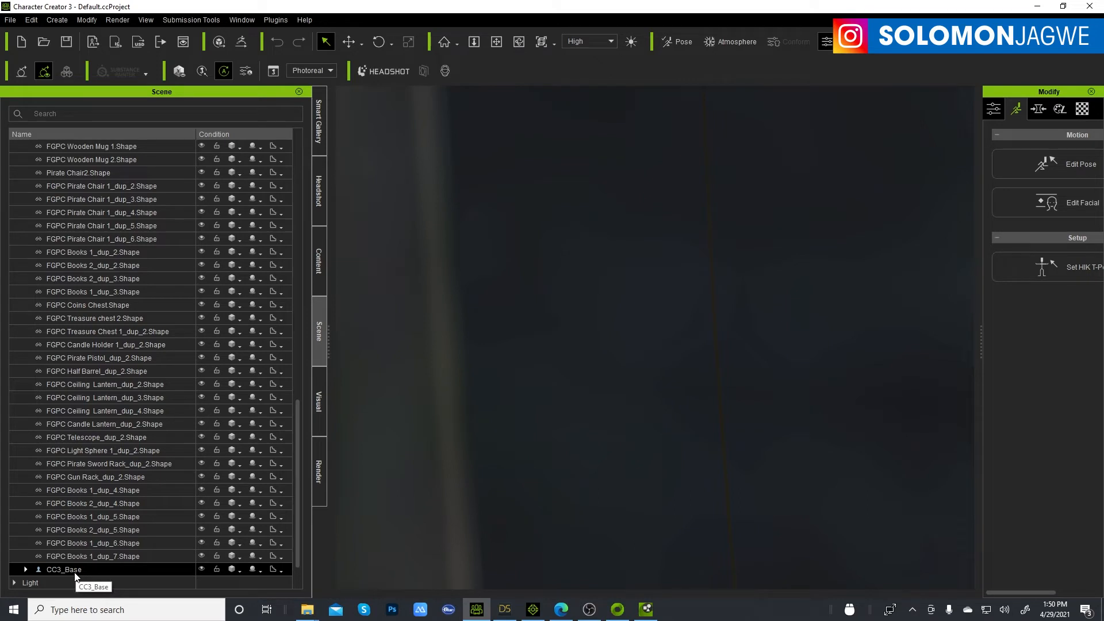
Examine the imported character from head to waist and the cabin's telescope, chairs, cannon, treasure chests and bottles
{"action": "key", "text": "j"}
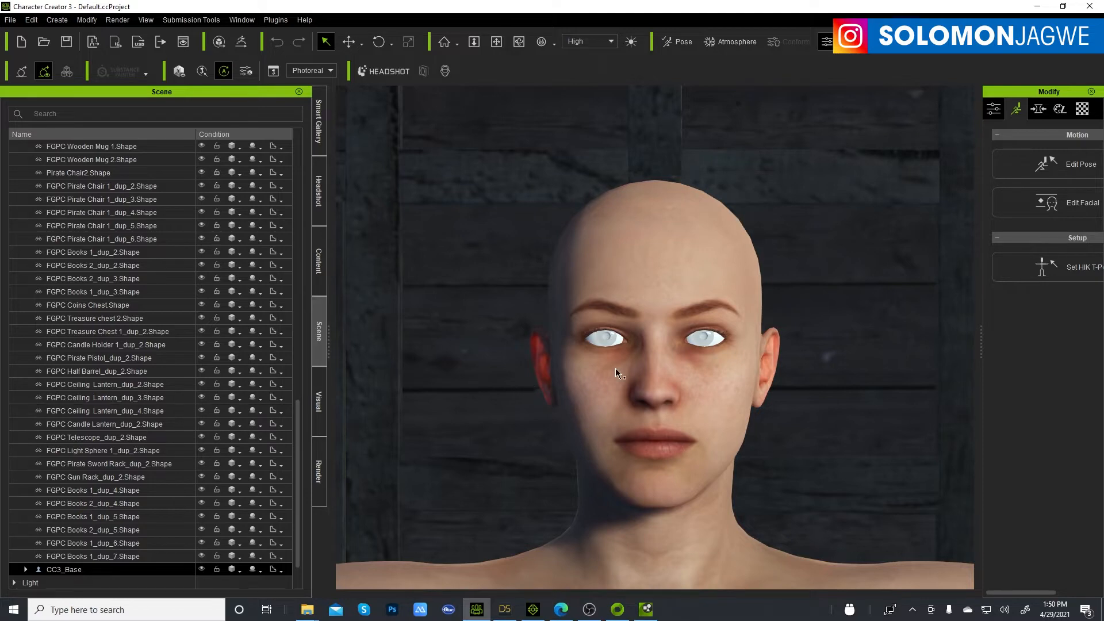
{"action": "scroll", "coordinate": [615, 368], "scroll_direction": "down", "scroll_amount": 5}
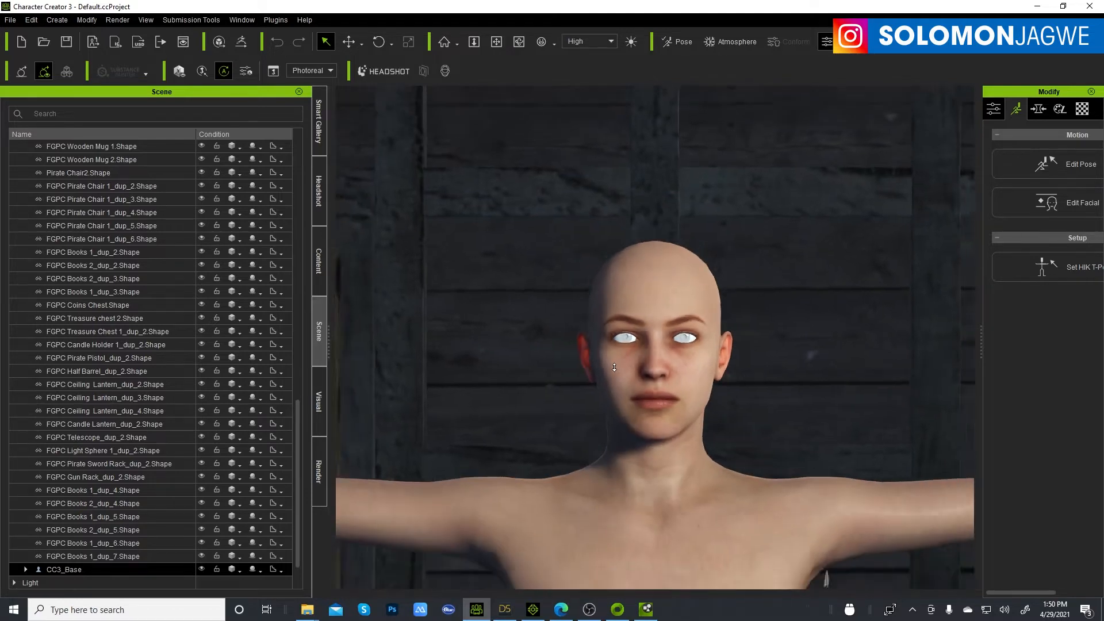
{"action": "scroll", "coordinate": [615, 367], "scroll_direction": "down", "scroll_amount": 5}
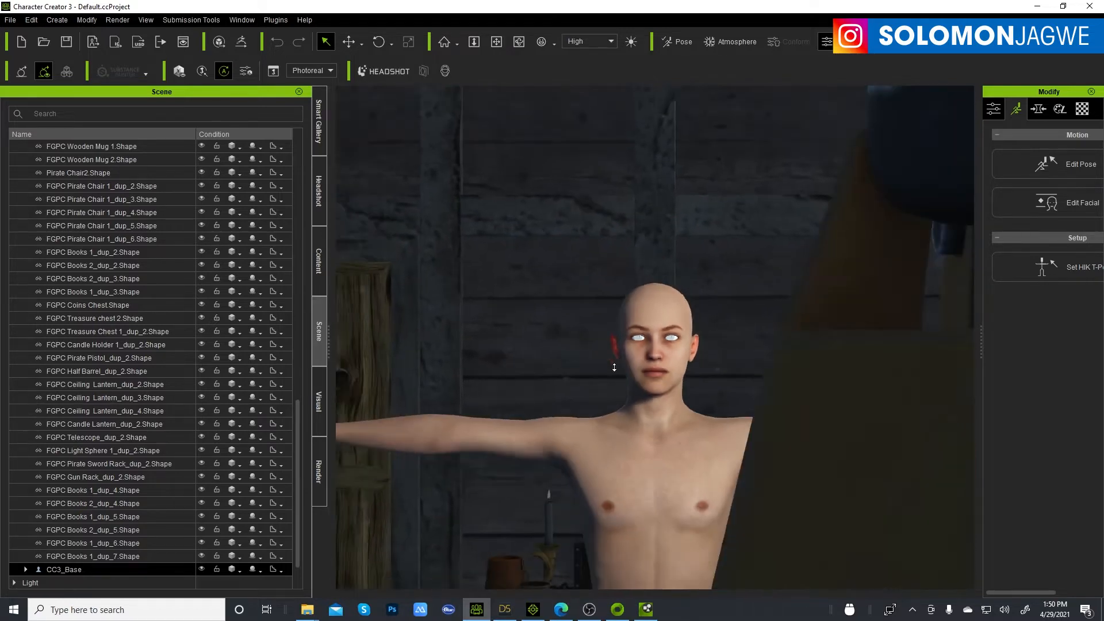
{"action": "scroll", "coordinate": [640, 369], "scroll_direction": "down", "scroll_amount": 6}
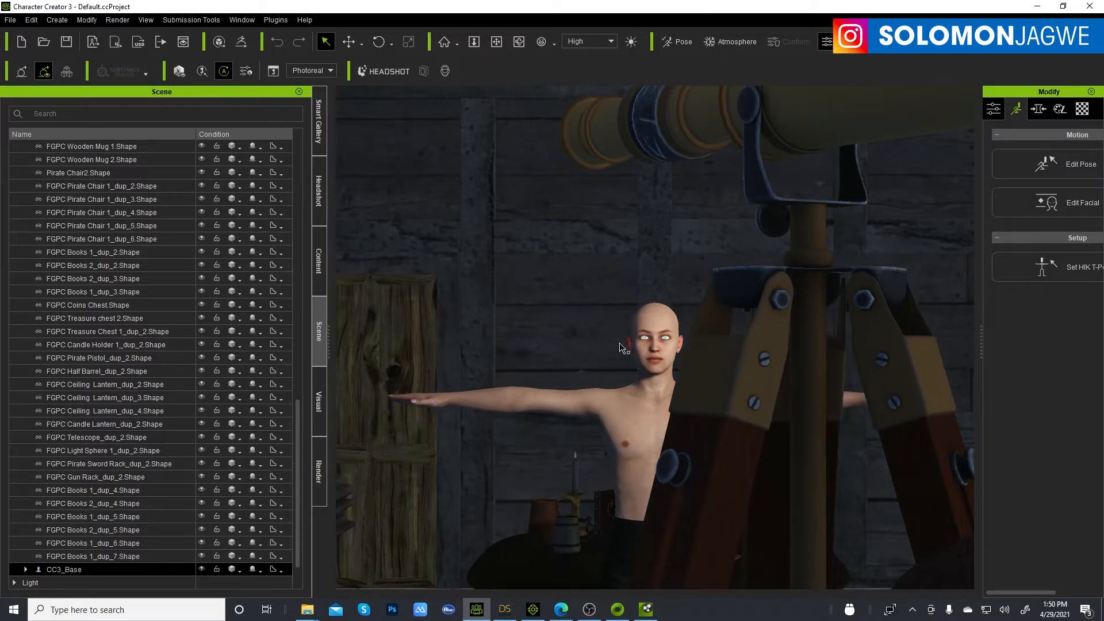
{"action": "left_click_drag", "start_coordinate": [651, 352], "coordinate": [621, 290], "text": "alt"}
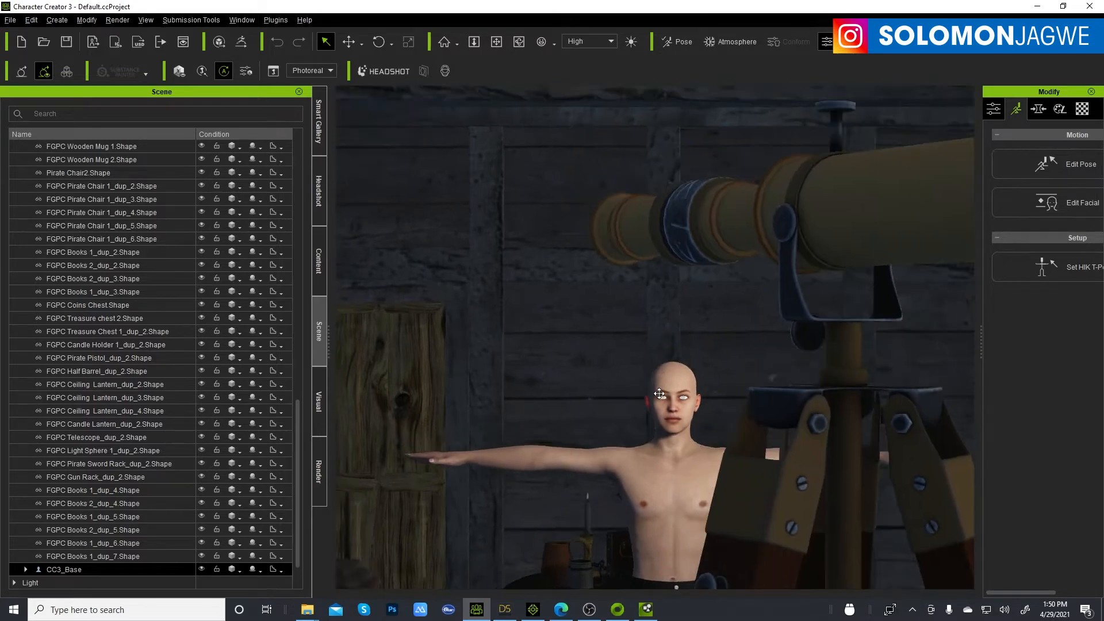
{"action": "right_click_drag", "start_coordinate": [647, 365], "coordinate": [839, 592], "text": "alt"}
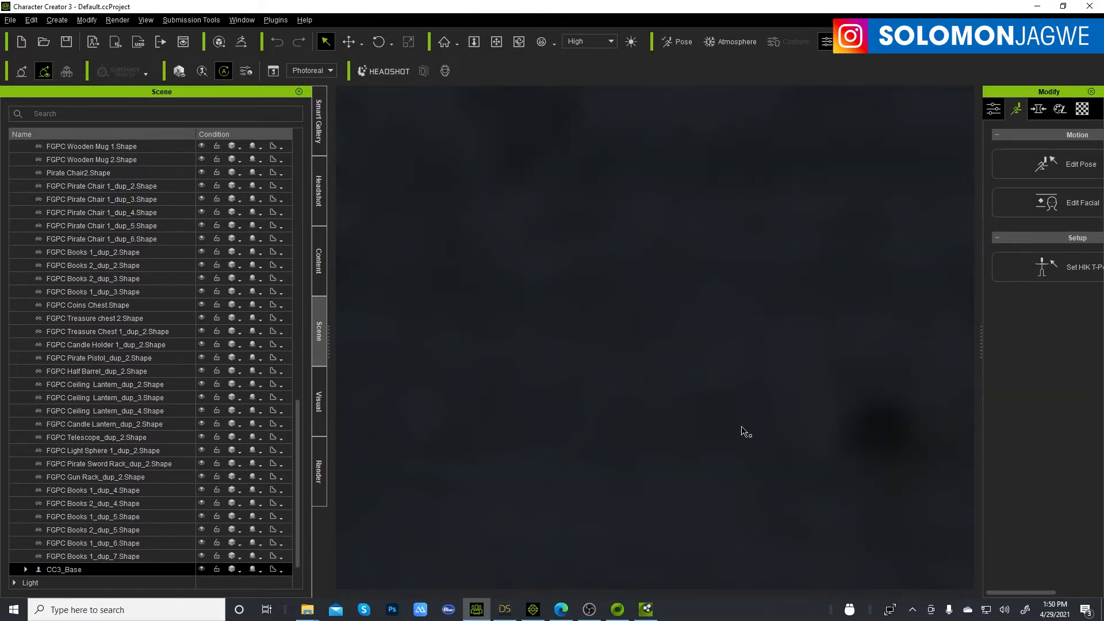
{"action": "right_click_drag", "start_coordinate": [744, 433], "coordinate": [889, 562], "text": "alt"}
{"action": "right_click_drag", "start_coordinate": [693, 432], "coordinate": [812, 603], "text": "alt"}
{"action": "right_click_drag", "start_coordinate": [673, 398], "coordinate": [955, 410], "text": "alt"}
{"action": "left_click_drag", "start_coordinate": [627, 414], "coordinate": [953, 215], "text": "alt"}
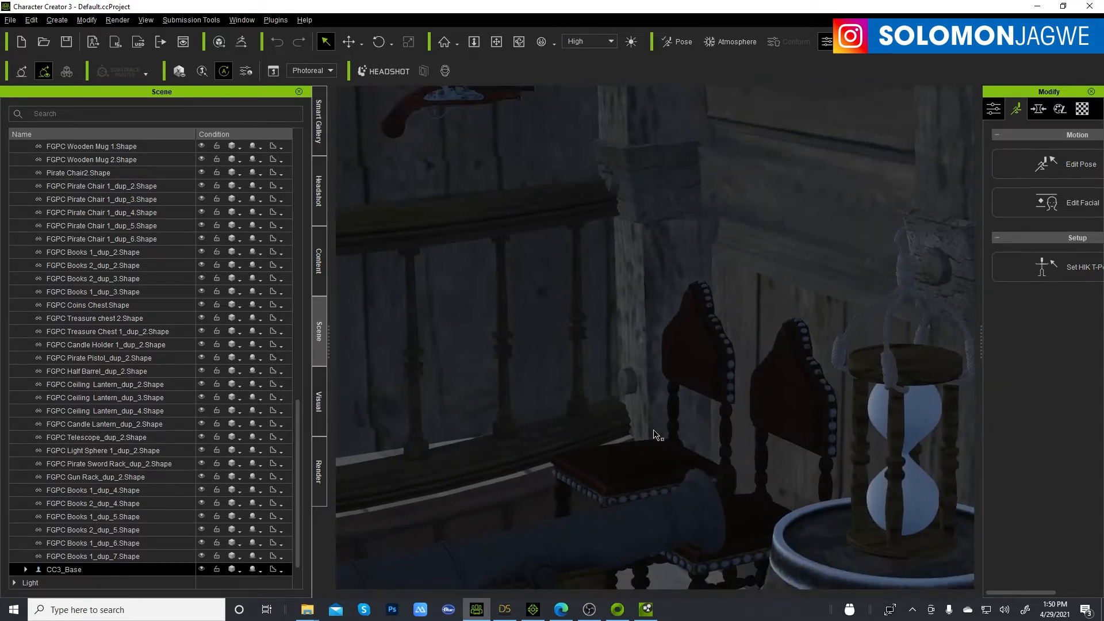
{"action": "left_click_drag", "start_coordinate": [653, 430], "coordinate": [671, 138], "text": "alt"}
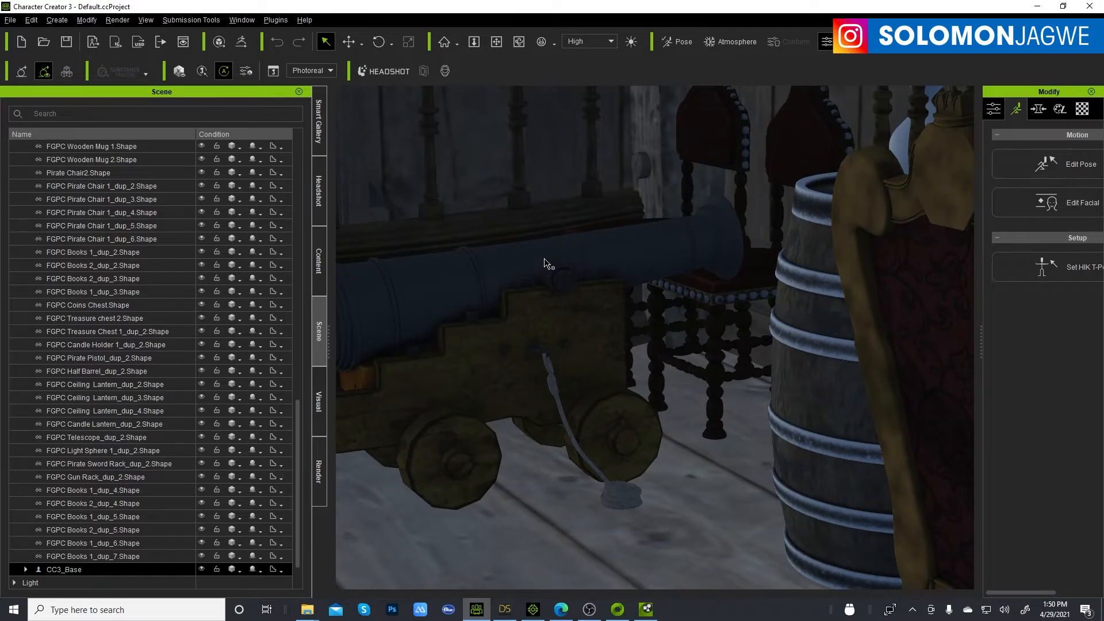
{"action": "left_click_drag", "start_coordinate": [661, 292], "coordinate": [835, 298], "text": "alt"}
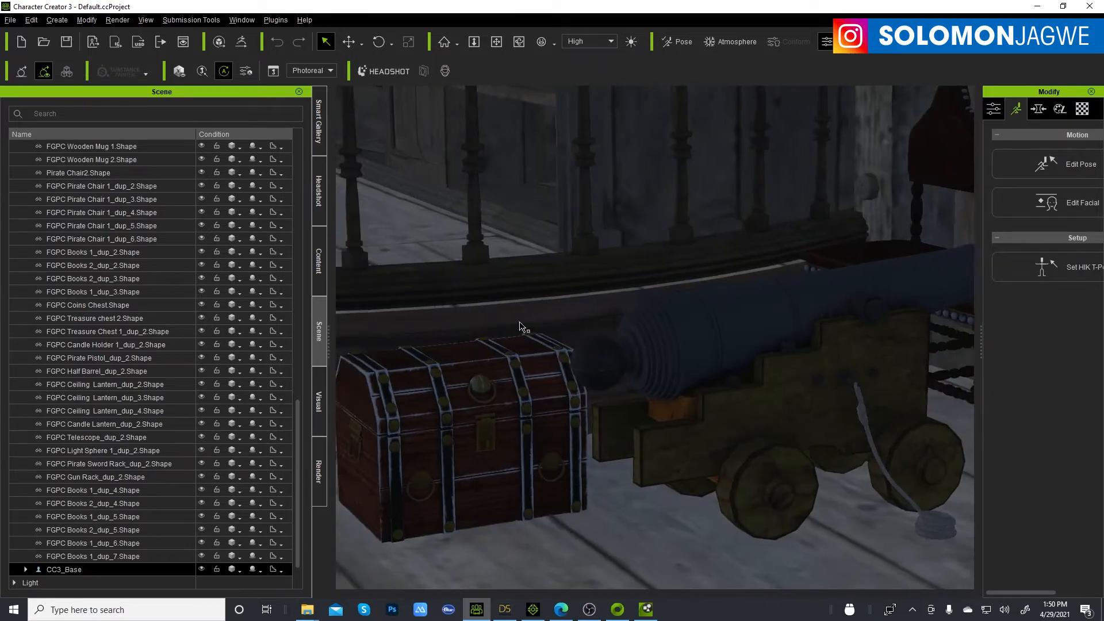
{"action": "left_click_drag", "start_coordinate": [523, 327], "coordinate": [885, 205], "text": "alt"}
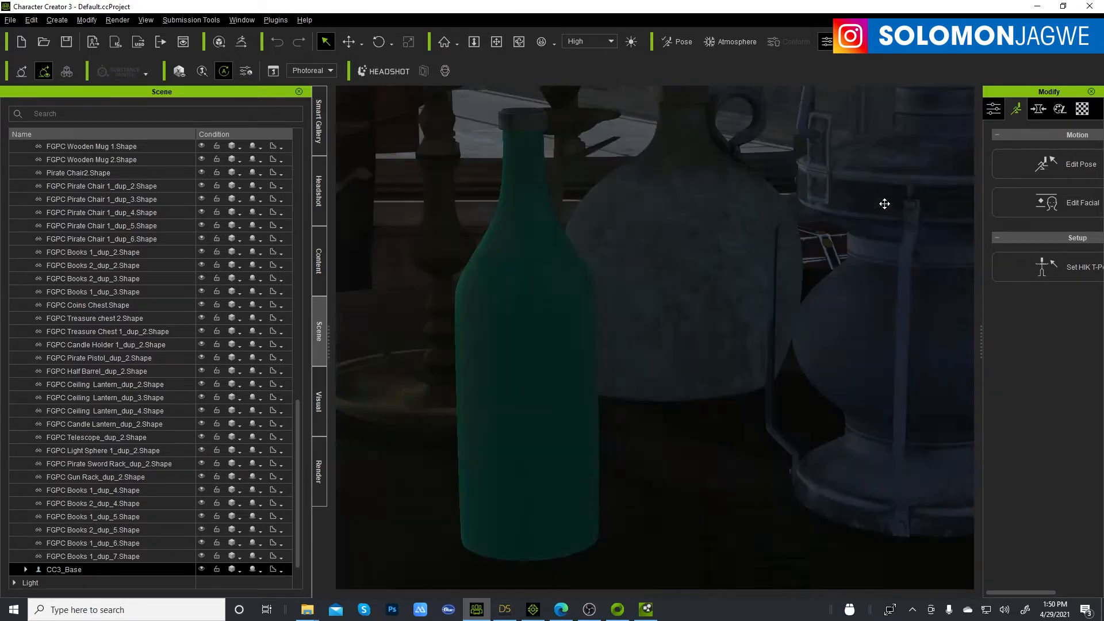
{"action": "right_click_drag", "start_coordinate": [780, 191], "coordinate": [701, 246], "text": "alt"}
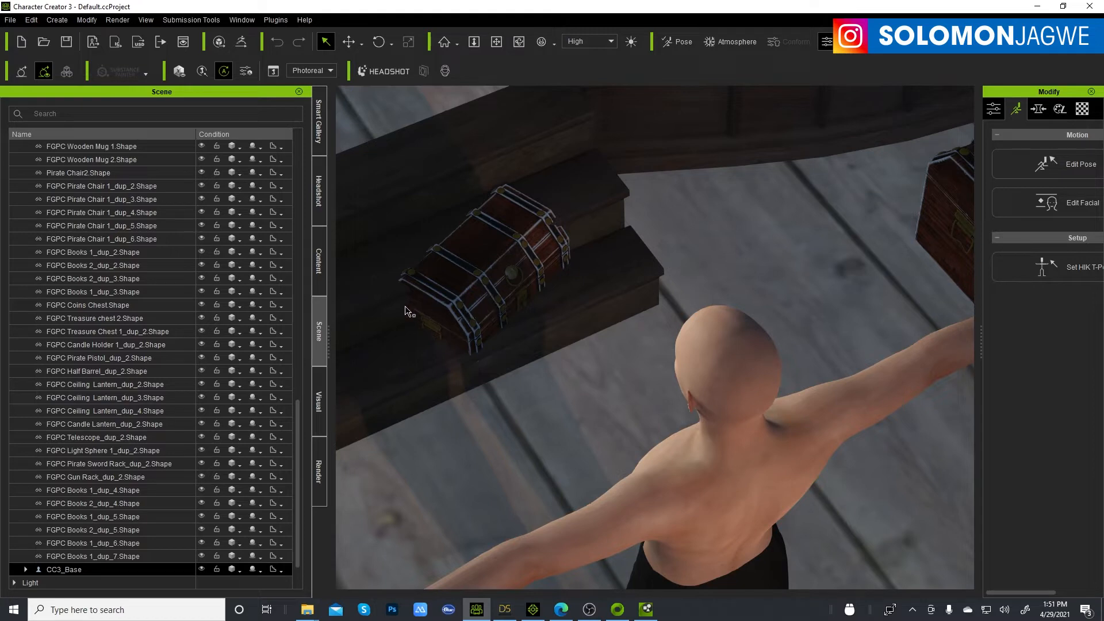
Pick FGPC Coins Chest.Shape with the Move tool, return to the Select tool and collapse the Avatar group in the scene list
{"action": "left_click", "coordinate": [106, 305]}
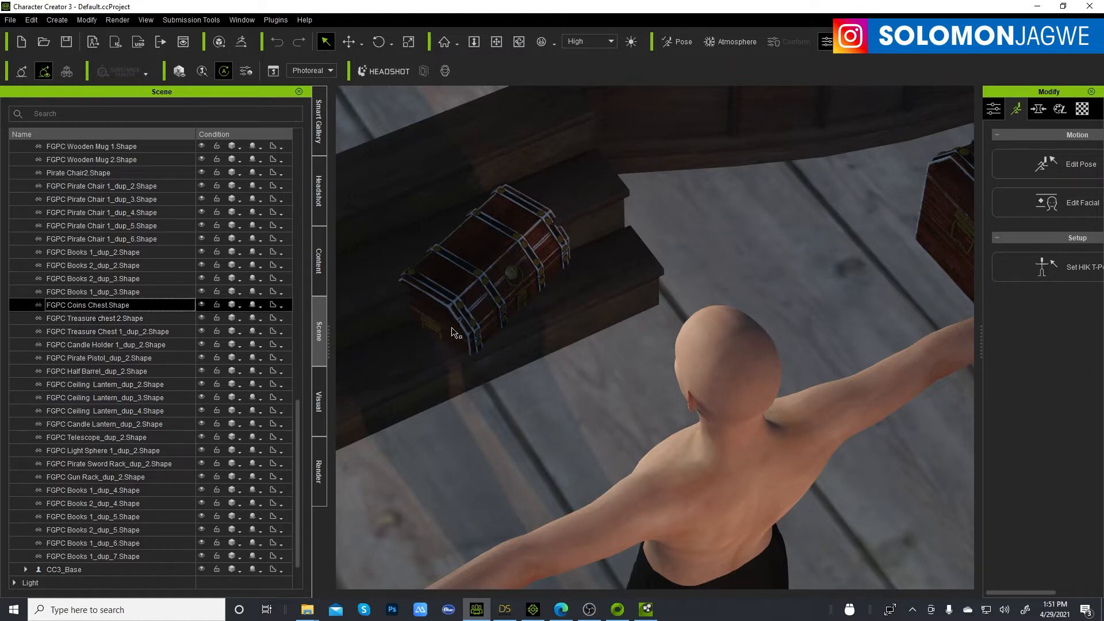
{"action": "key", "text": "w"}
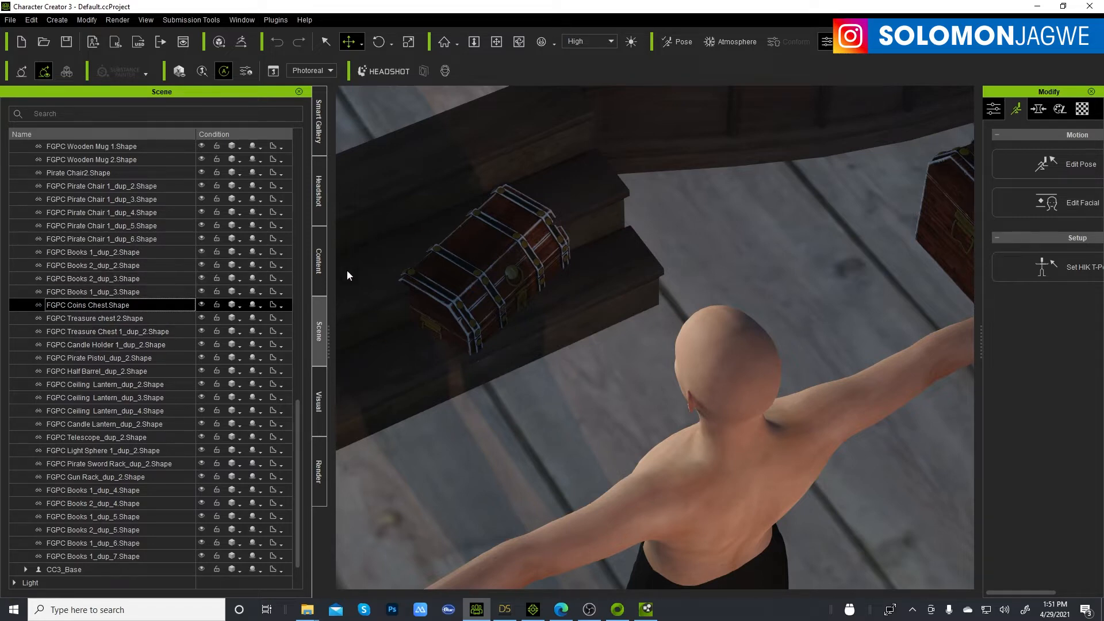
{"action": "left_click_drag", "start_coordinate": [298, 413], "coordinate": [302, 126]}
{"action": "left_click", "coordinate": [15, 147]}
{"action": "key", "text": "q"}
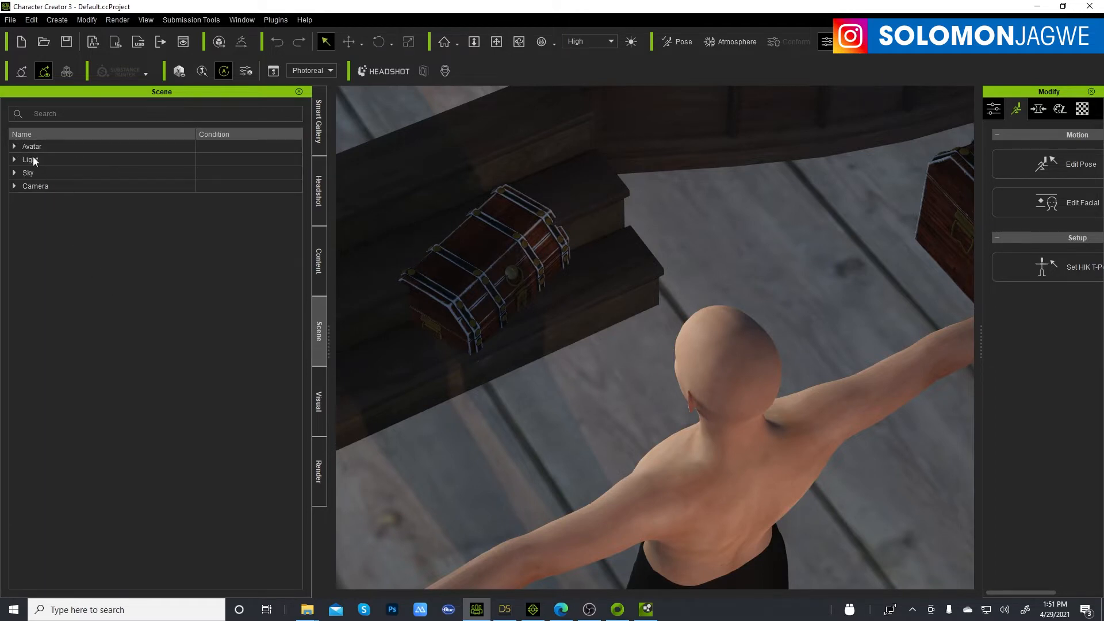
Set up a USD (Omniverse) export with default prim Pirate_Cabin_RT_V1_00, RTX Real-Time render mode, and motion inclusion and hidden-face deletion off
{"action": "double_click", "coordinate": [33, 148]}
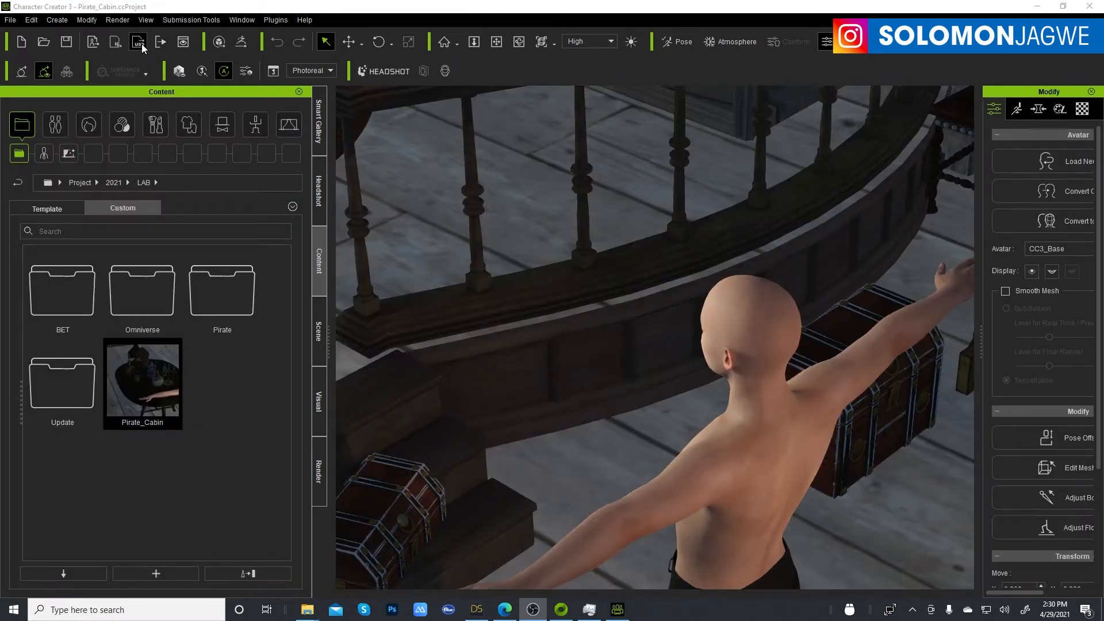
{"action": "left_click", "coordinate": [142, 45]}
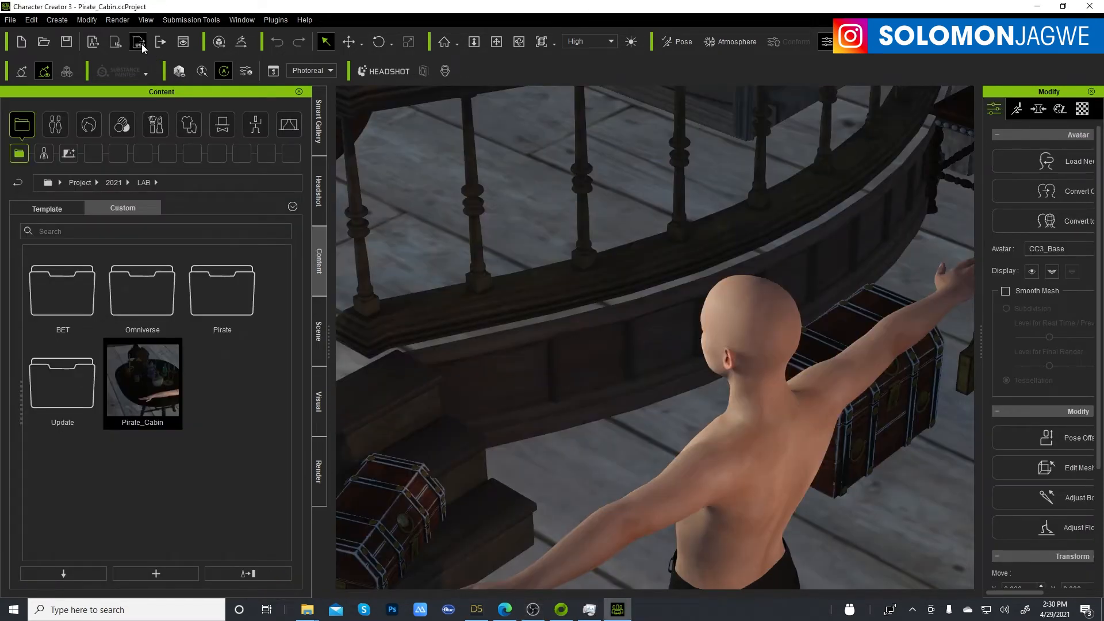
{"action": "left_click", "coordinate": [139, 43]}
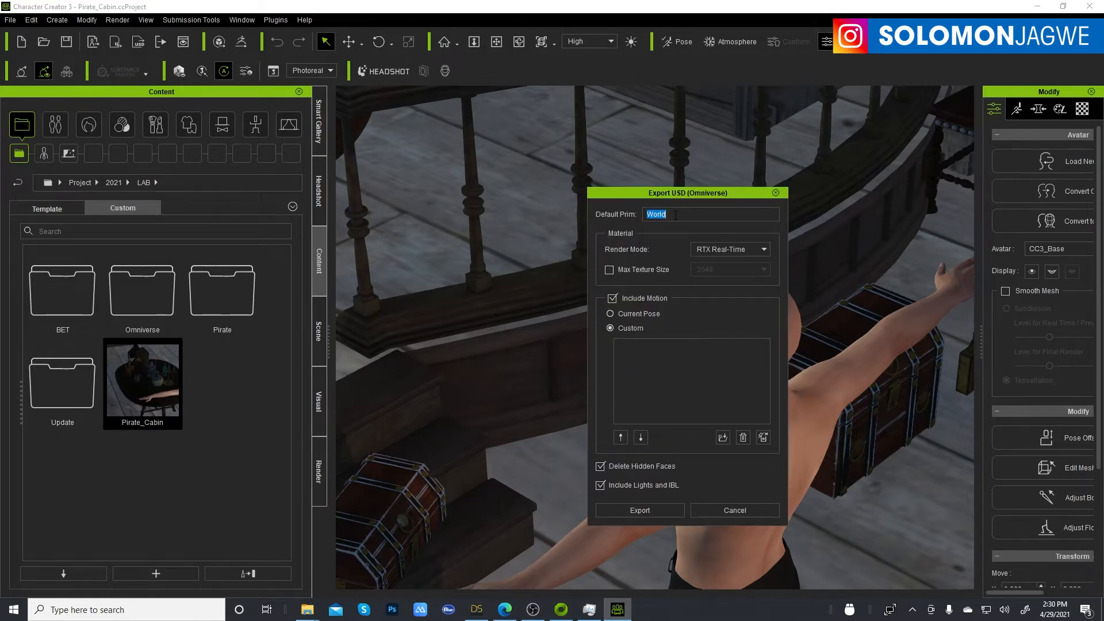
{"action": "type", "text": "Pirate_Cabin_RT_V1_00"}
{"action": "left_click", "coordinate": [764, 251]}
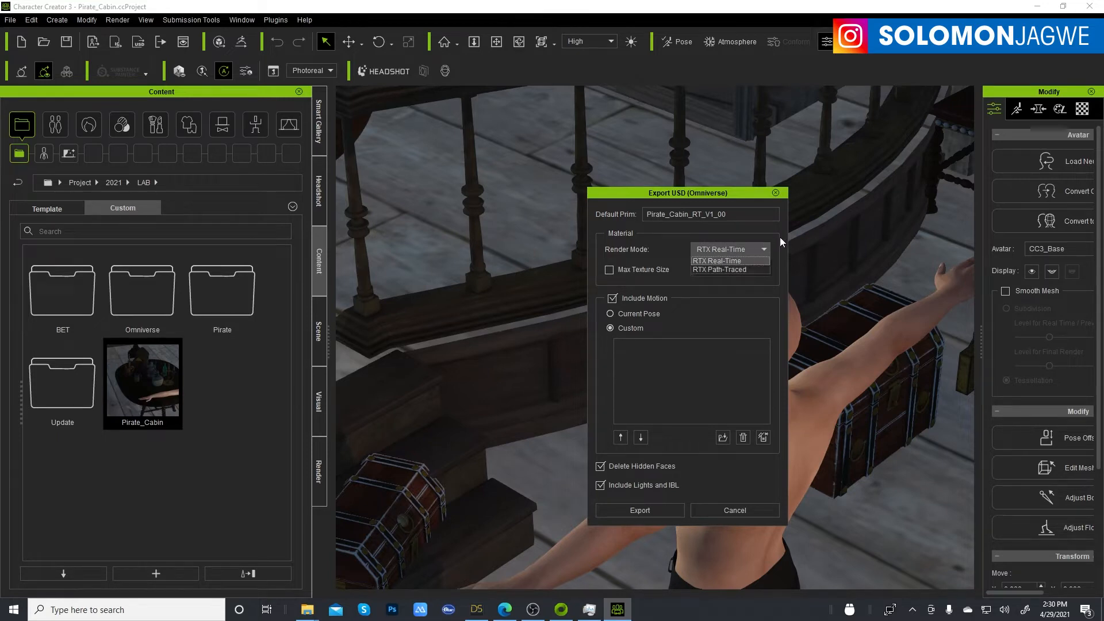
{"action": "left_click", "coordinate": [721, 249]}
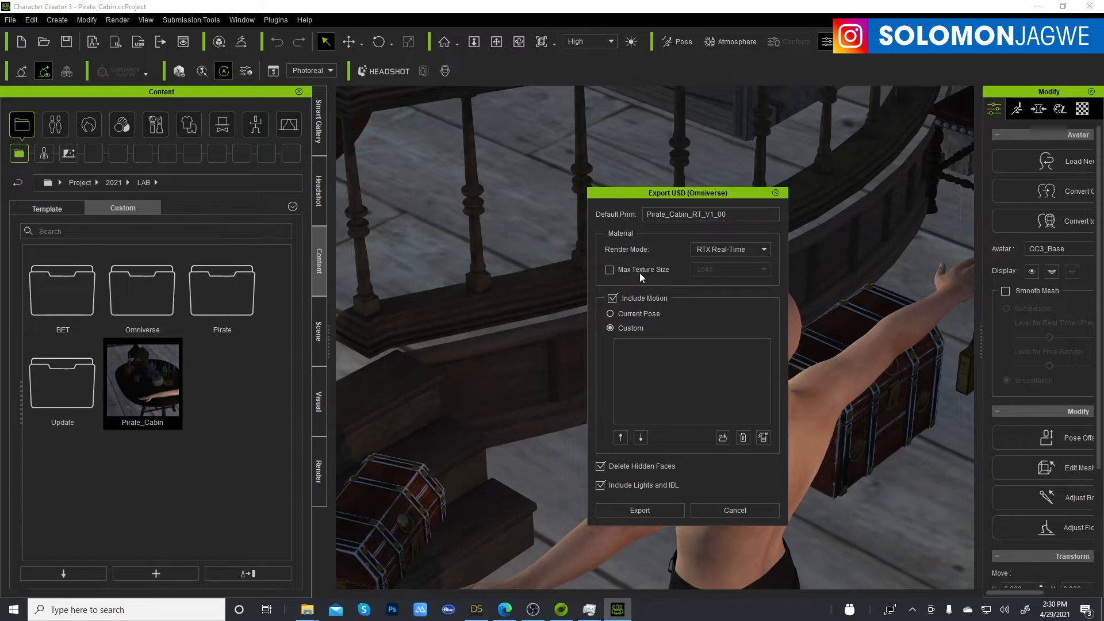
{"action": "left_click", "coordinate": [612, 298]}
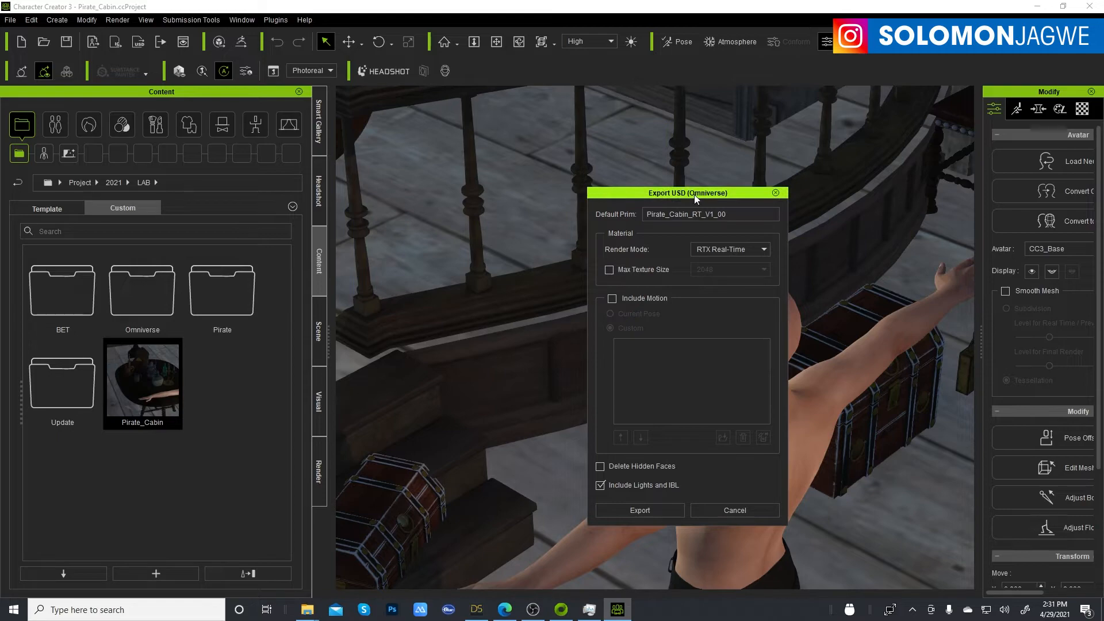
Look at the Character Creator 3 product page in the web browser, then return to the USD export settings
{"action": "left_click", "coordinate": [504, 610]}
{"action": "left_click", "coordinate": [204, 9]}
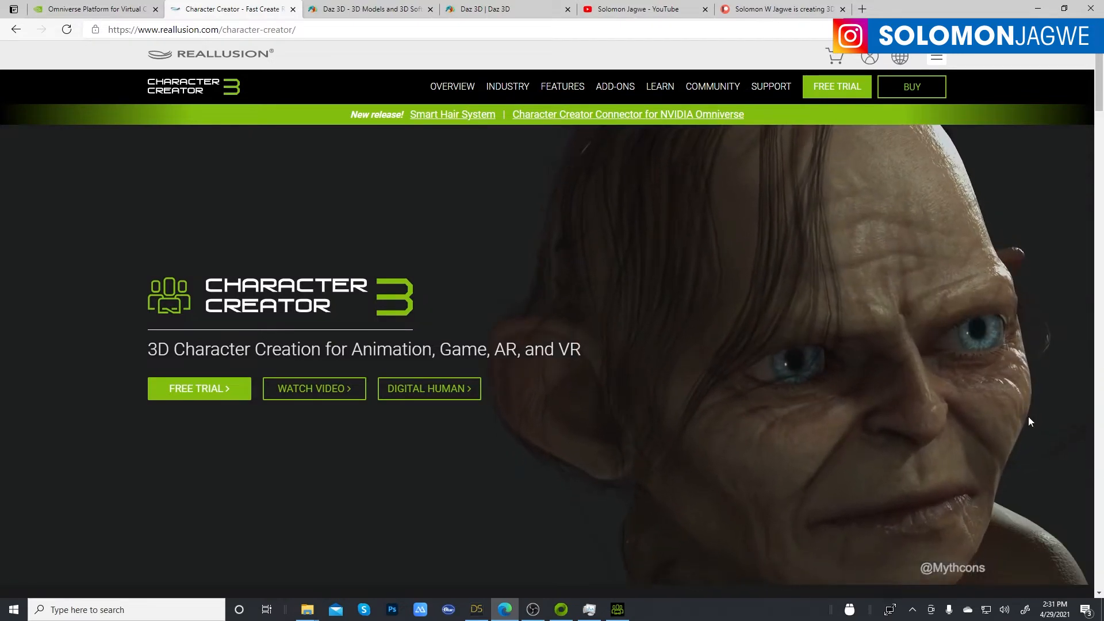
{"action": "left_click", "coordinate": [1037, 8]}
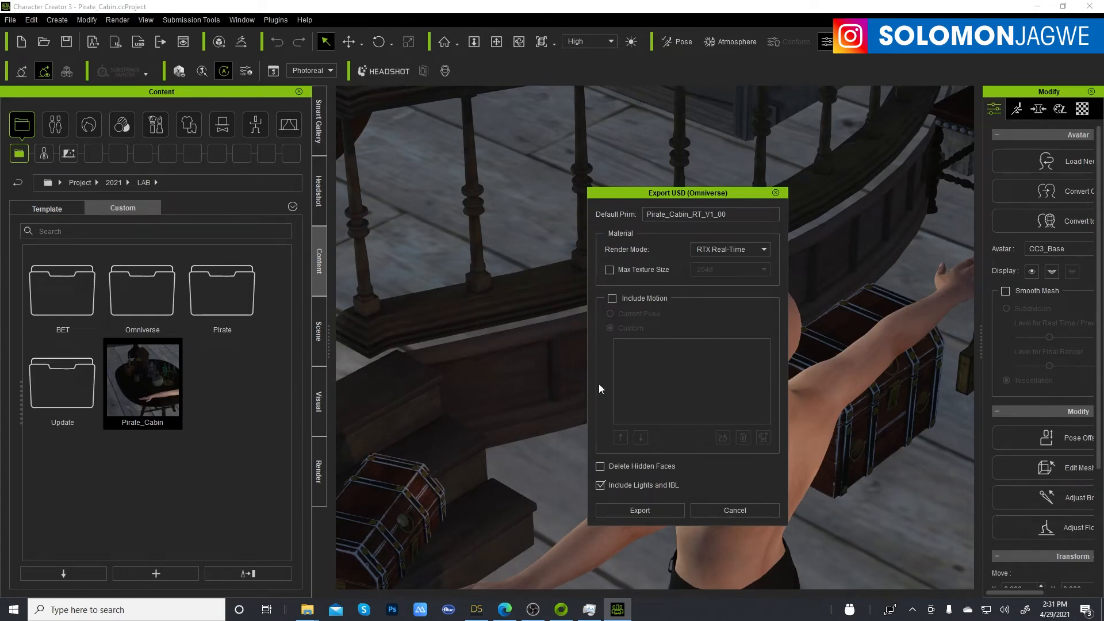
Export the scene as the USD file Pirate_Cabin_RT_V1_00 into the DAZ/Sets/Pirate_Cabin folder
{"action": "left_click_drag", "start_coordinate": [697, 194], "coordinate": [659, 162]}
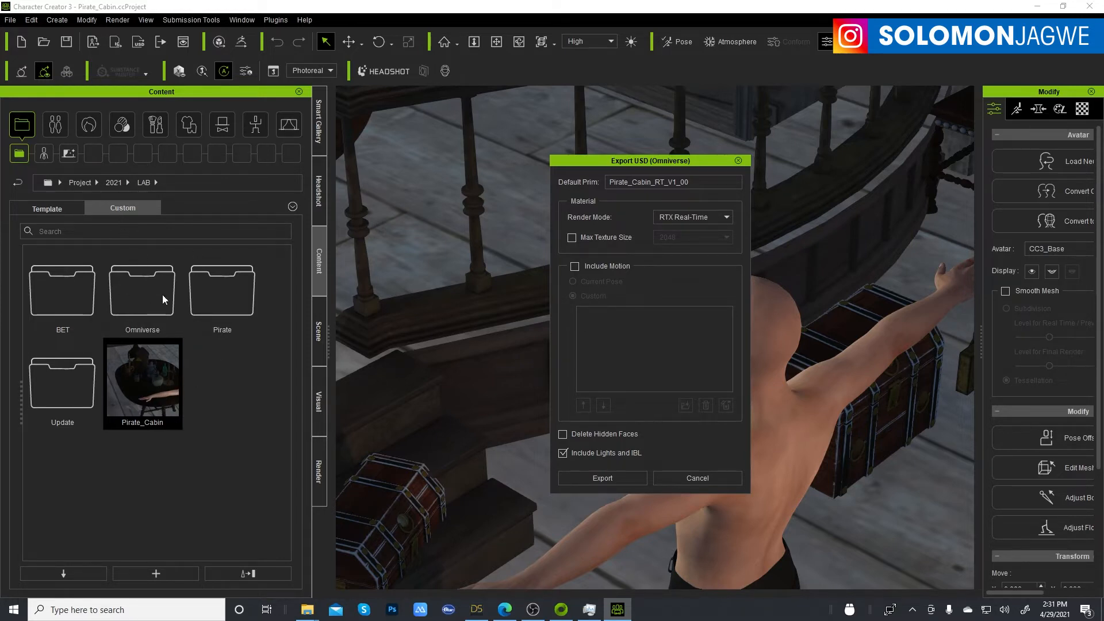
{"action": "left_click", "coordinate": [617, 481]}
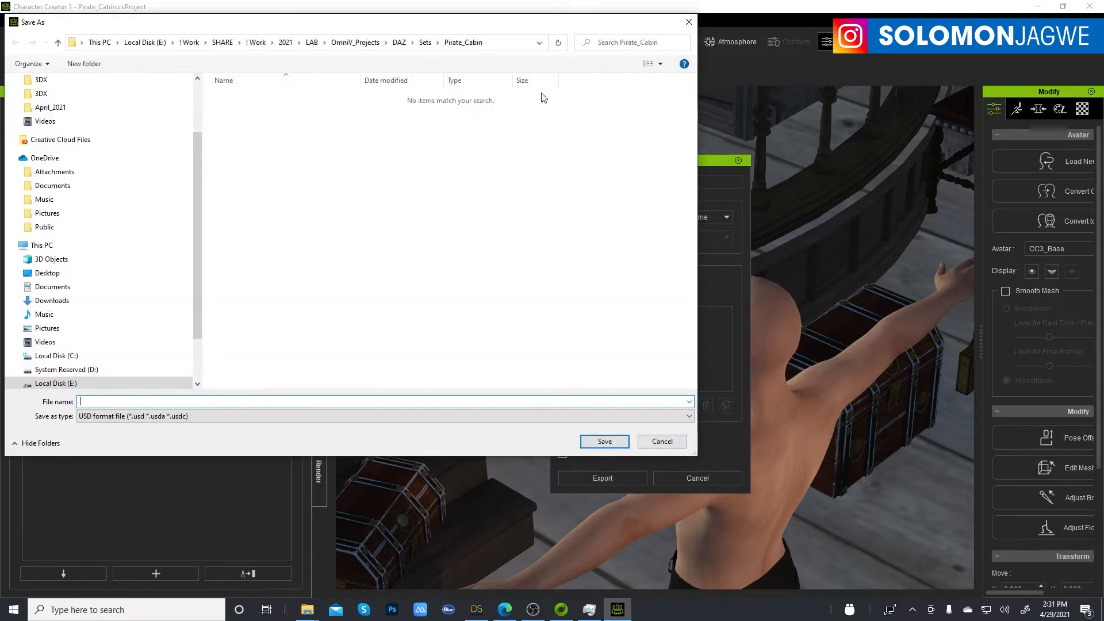
{"action": "left_click_drag", "start_coordinate": [530, 29], "coordinate": [745, 65]}
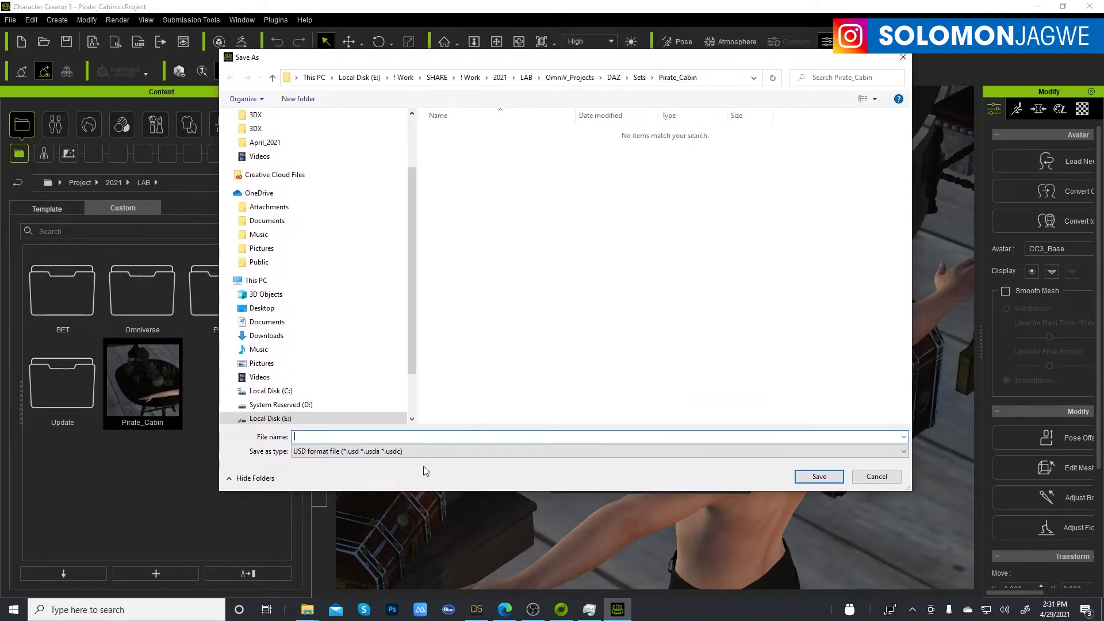
{"action": "type", "text": "Pirate_Cabin_RT_V1_00"}
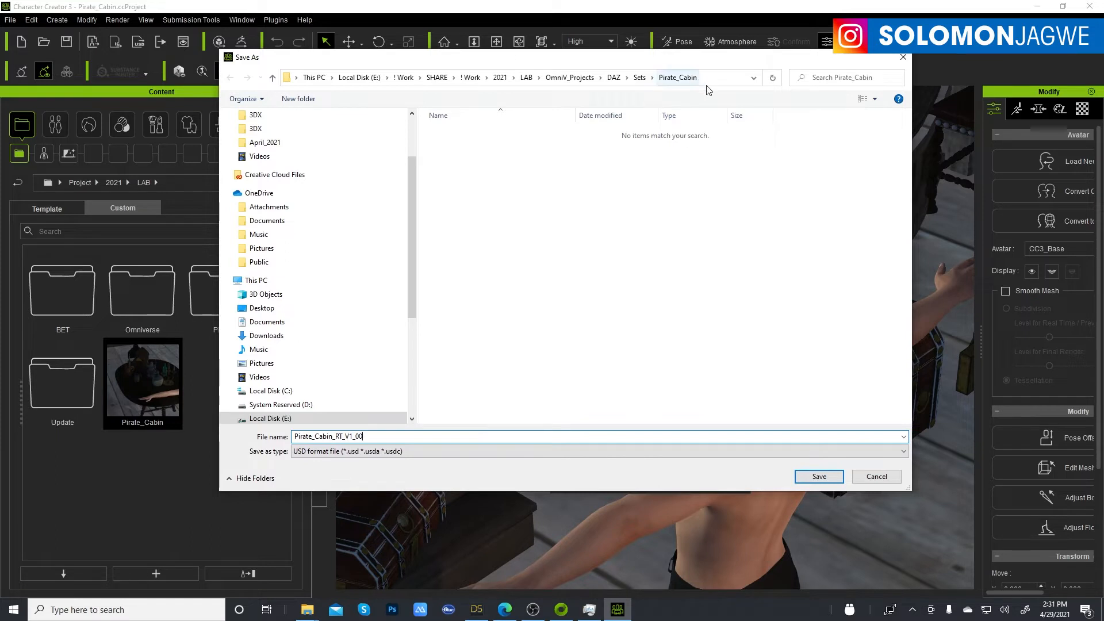
{"action": "left_click", "coordinate": [819, 478]}
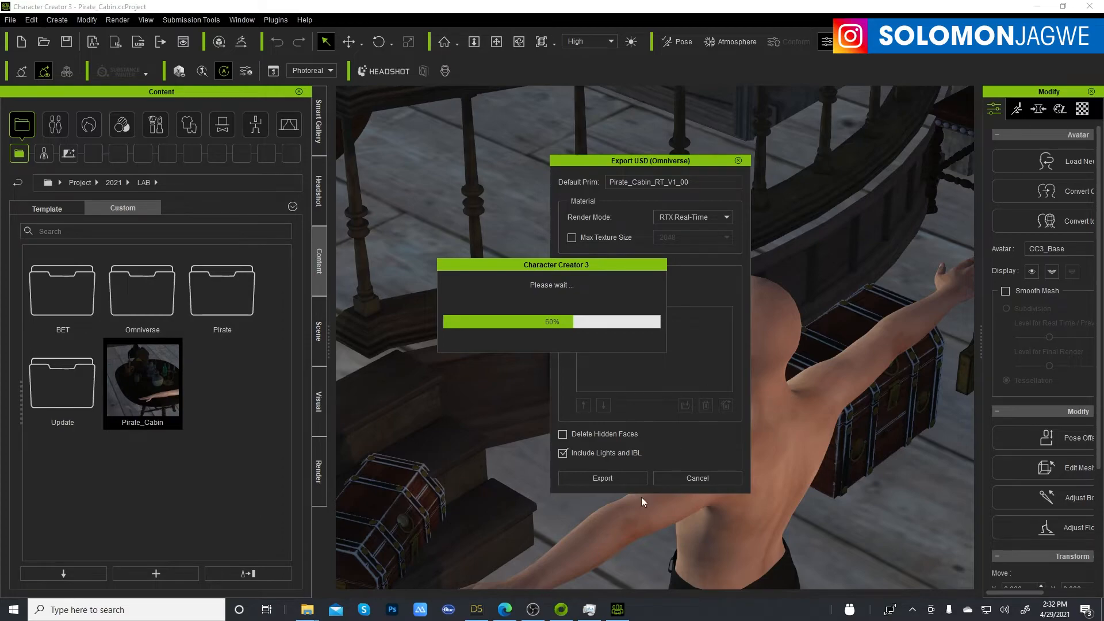
Switch to DAZ Studio, look through its Environments products, and return to Character Creator 3
{"action": "left_click", "coordinate": [476, 609]}
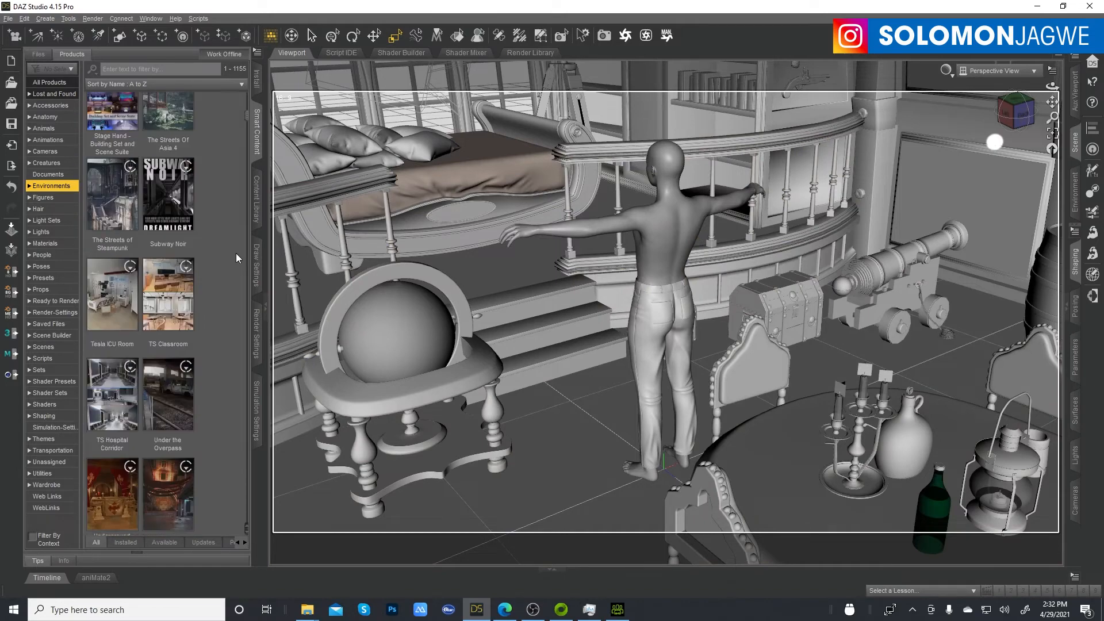
{"action": "scroll", "coordinate": [236, 258], "scroll_direction": "up", "scroll_amount": 5}
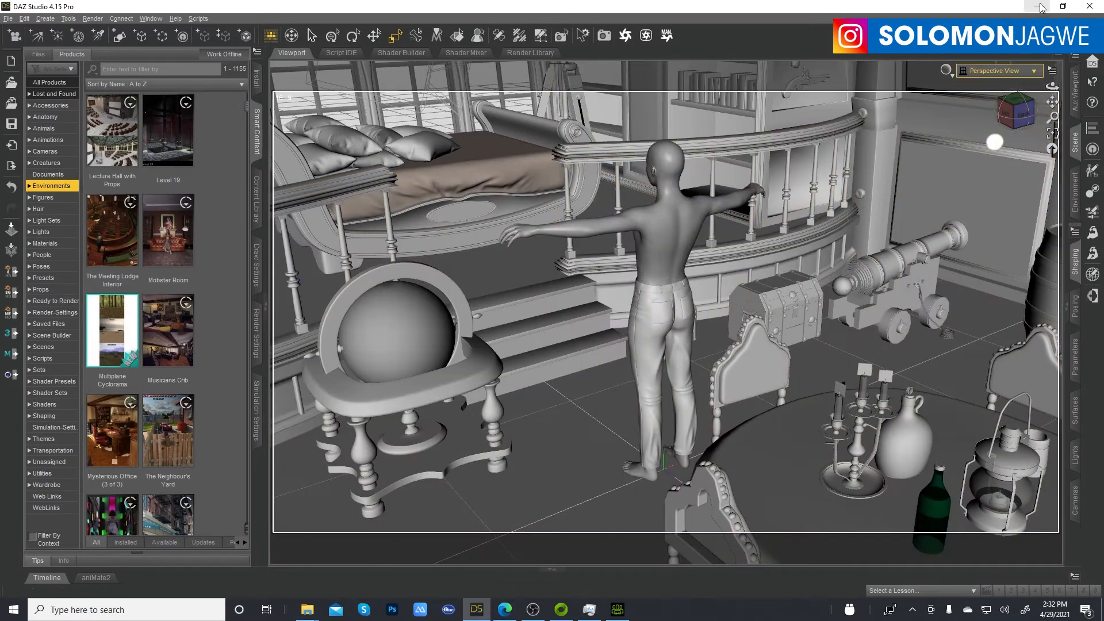
{"action": "left_click", "coordinate": [1038, 10]}
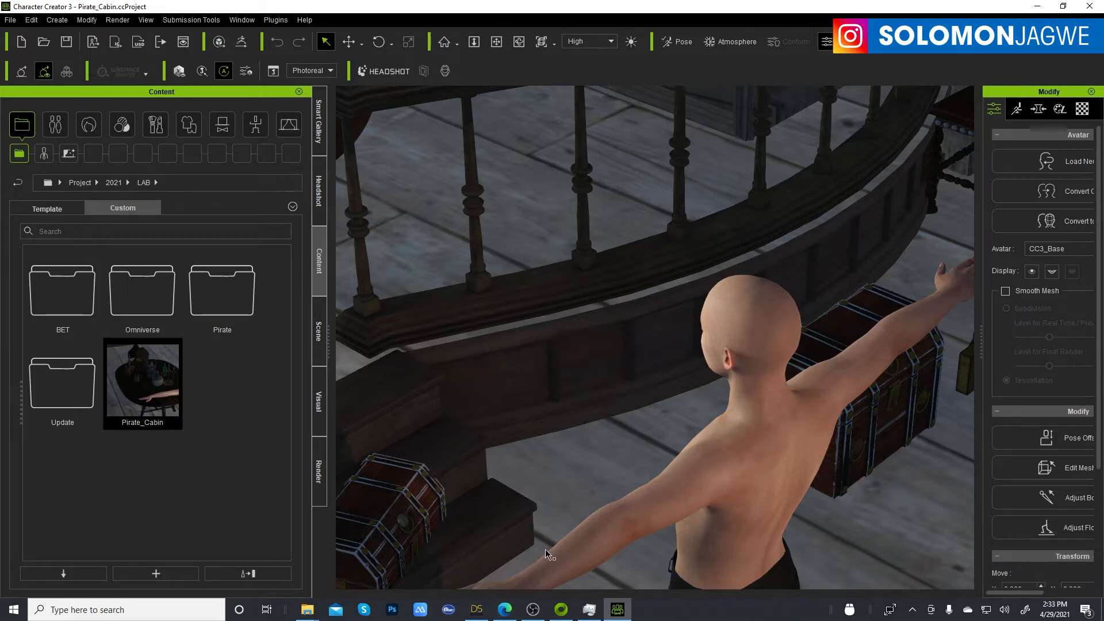
Browse the Structures listing on the Daz 3D website, then return to Character Creator 3
{"action": "left_click", "coordinate": [505, 609]}
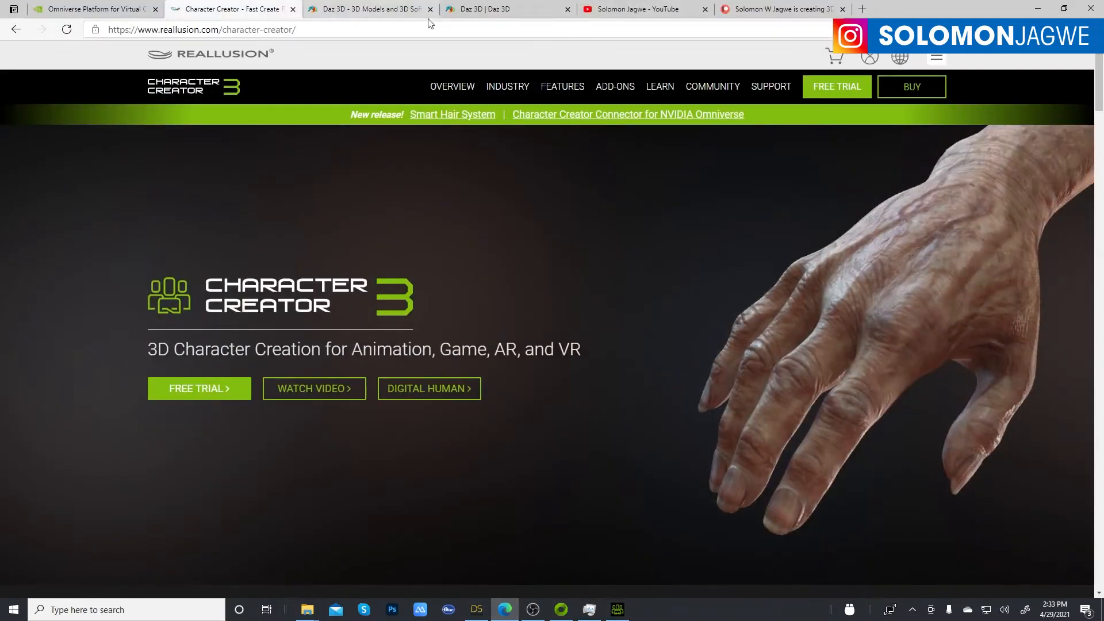
{"action": "left_click", "coordinate": [483, 10]}
{"action": "scroll", "coordinate": [912, 291], "scroll_direction": "up", "scroll_amount": 5}
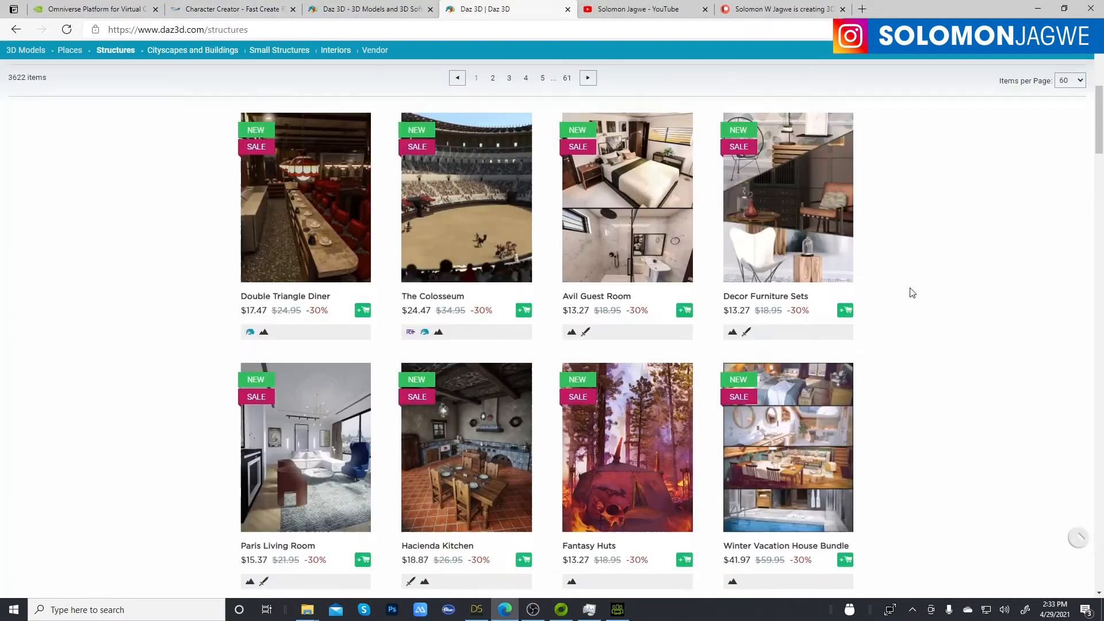
{"action": "scroll", "coordinate": [911, 291], "scroll_direction": "up", "scroll_amount": 2}
{"action": "scroll", "coordinate": [912, 304], "scroll_direction": "down", "scroll_amount": 10}
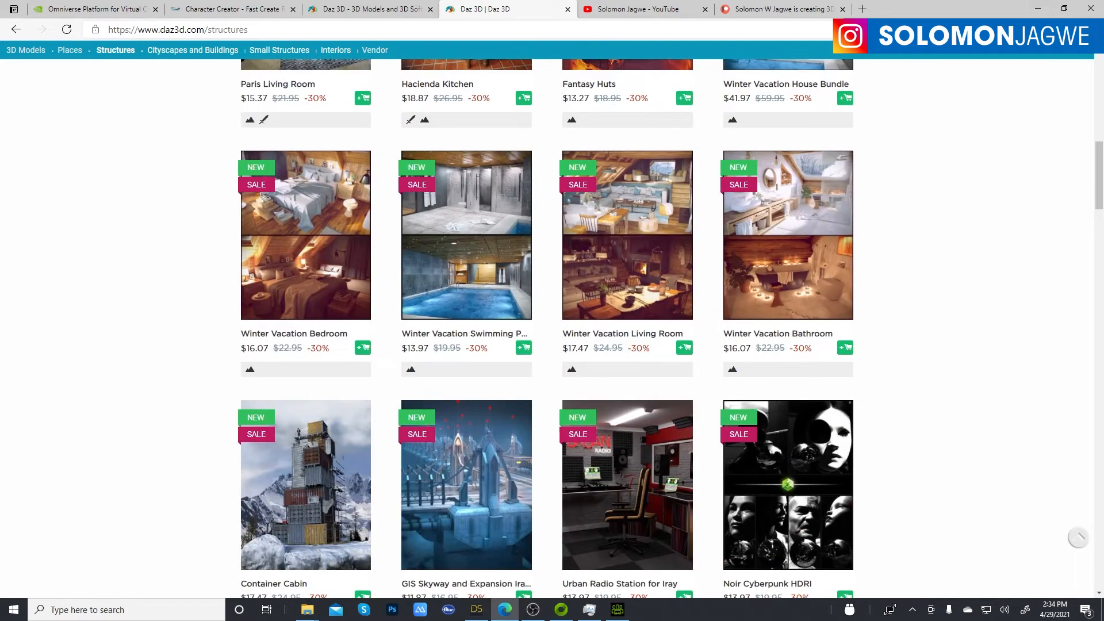
{"action": "left_click", "coordinate": [1039, 10]}
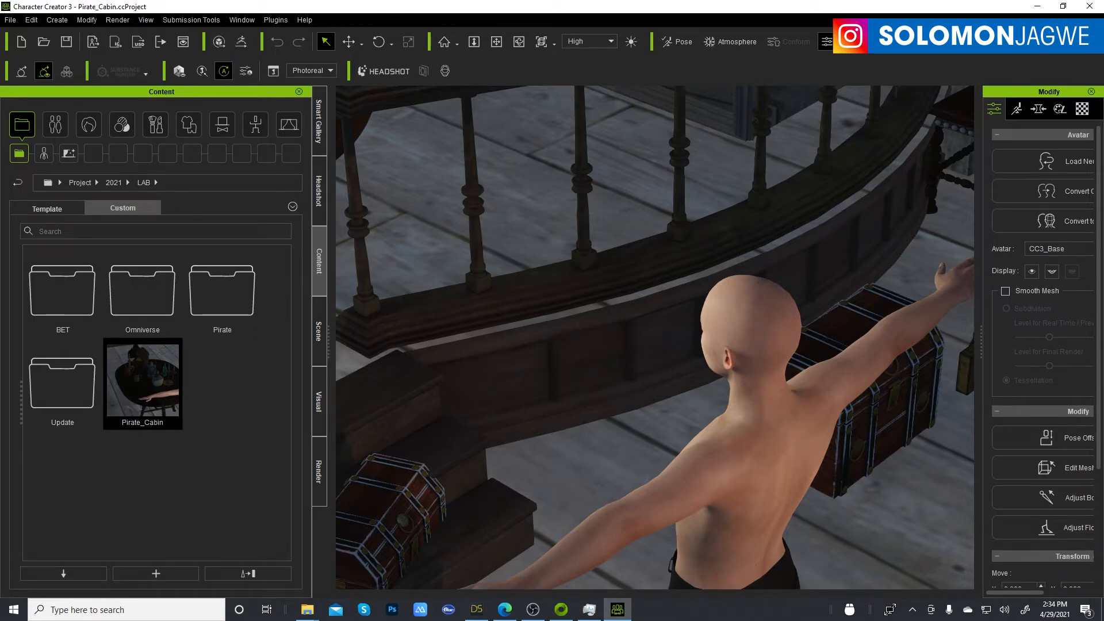
Close Character Creator 3 and launch Omniverse Create 2021.1.1 from the apps in the Omniverse Launcher's Exchange
{"action": "left_click", "coordinate": [1090, 7]}
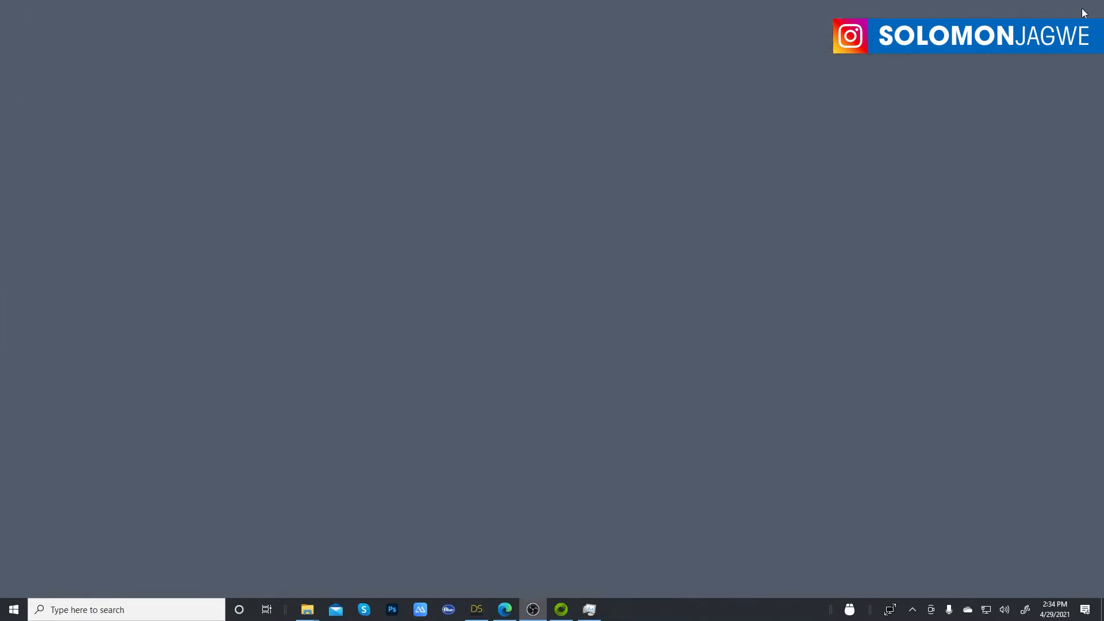
{"action": "left_click", "coordinate": [564, 614]}
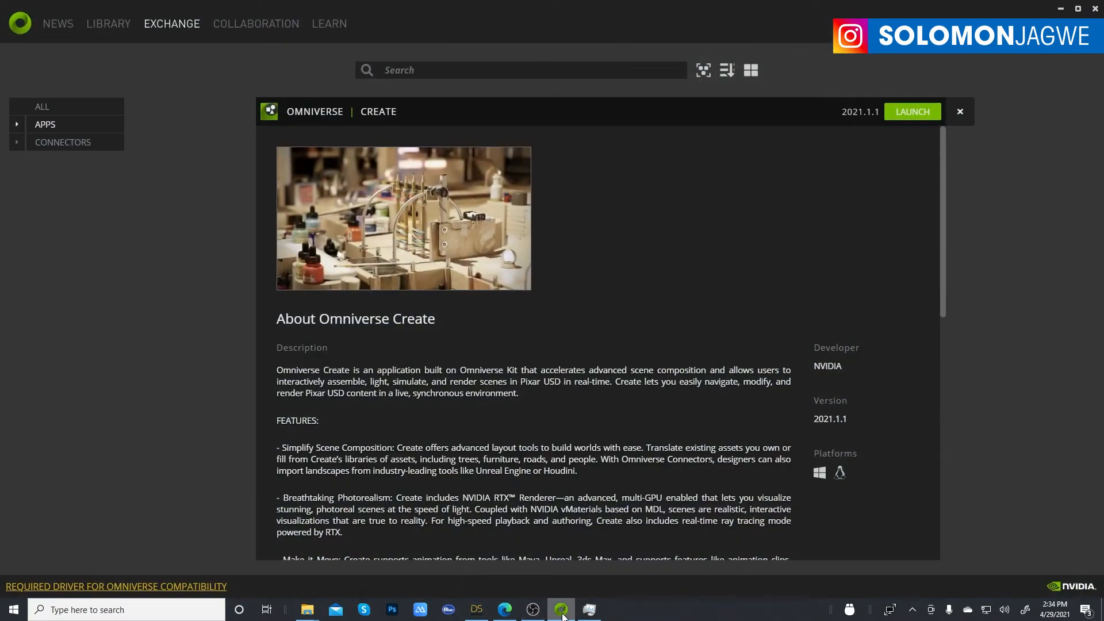
{"action": "left_click", "coordinate": [190, 34]}
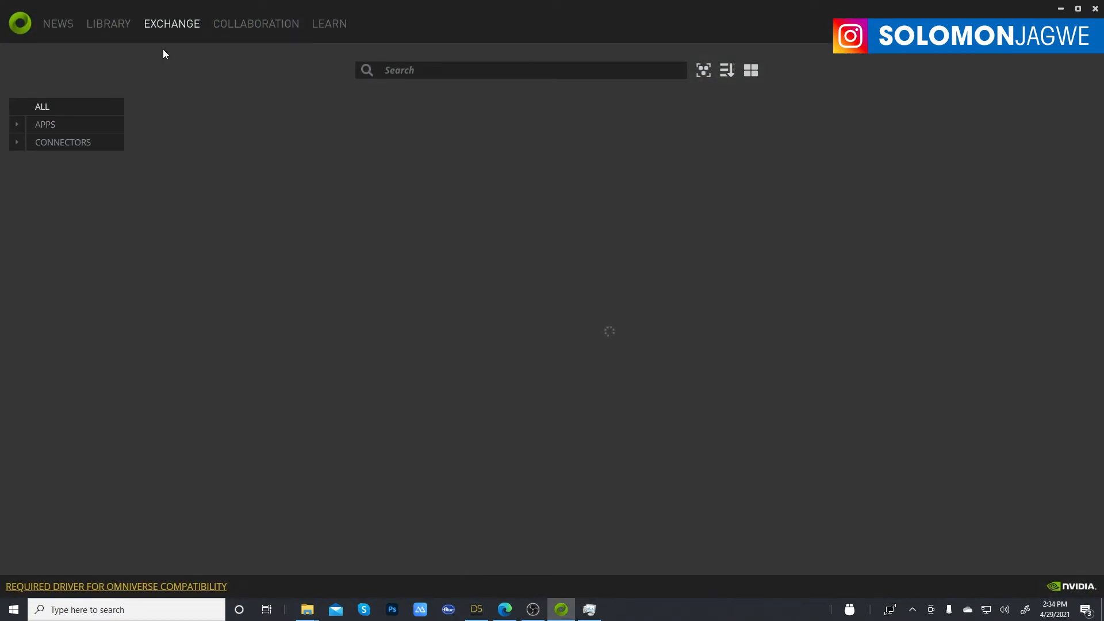
{"action": "left_click", "coordinate": [61, 128]}
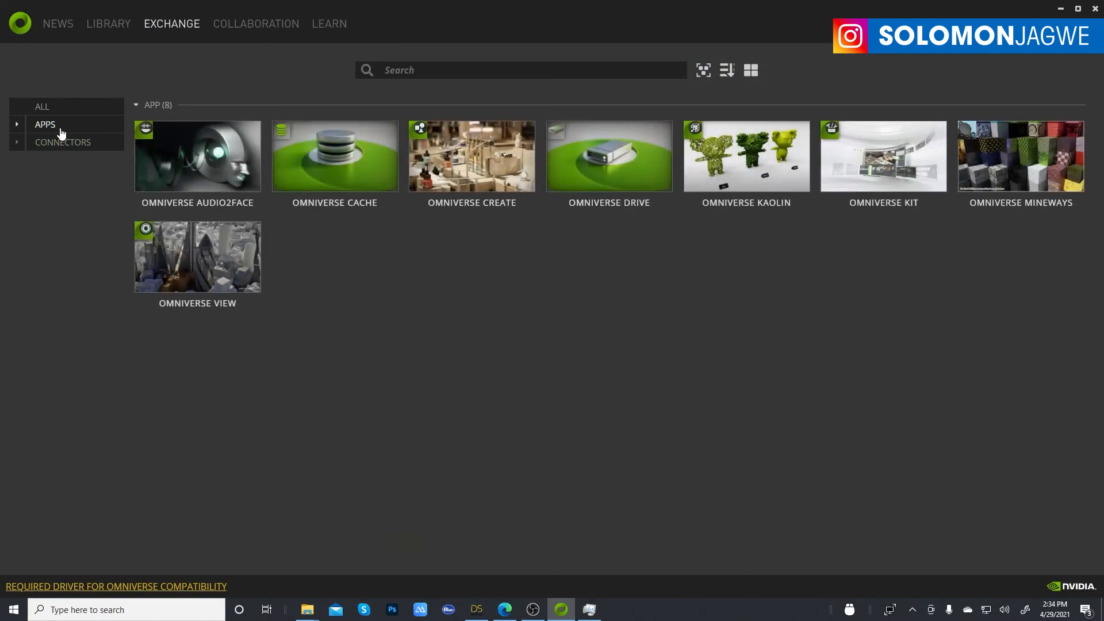
{"action": "left_click", "coordinate": [472, 156]}
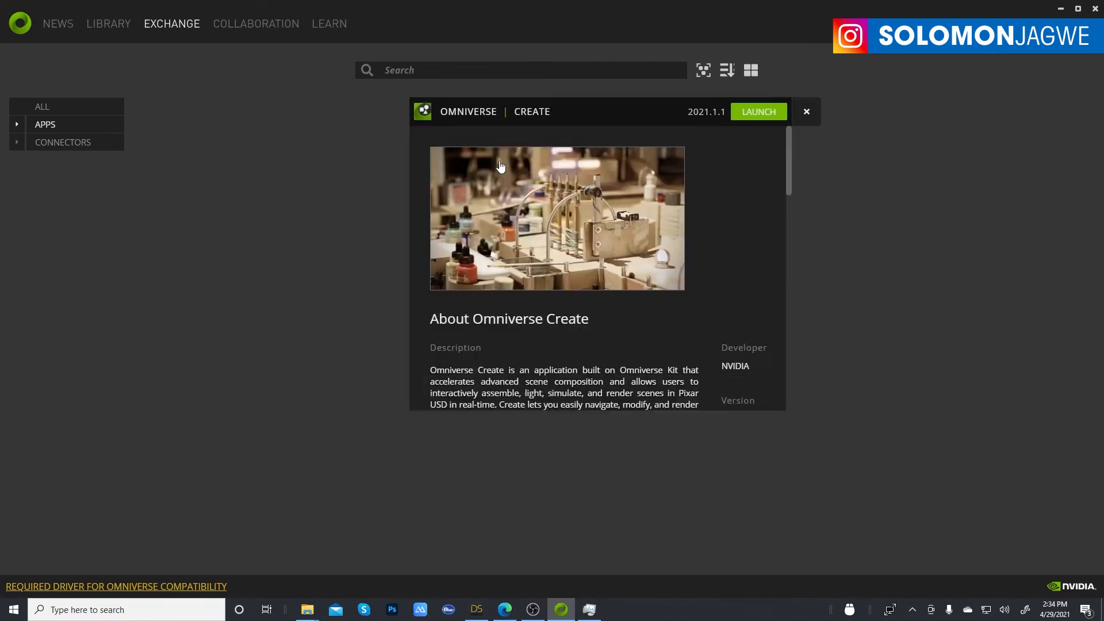
{"action": "left_click", "coordinate": [904, 113]}
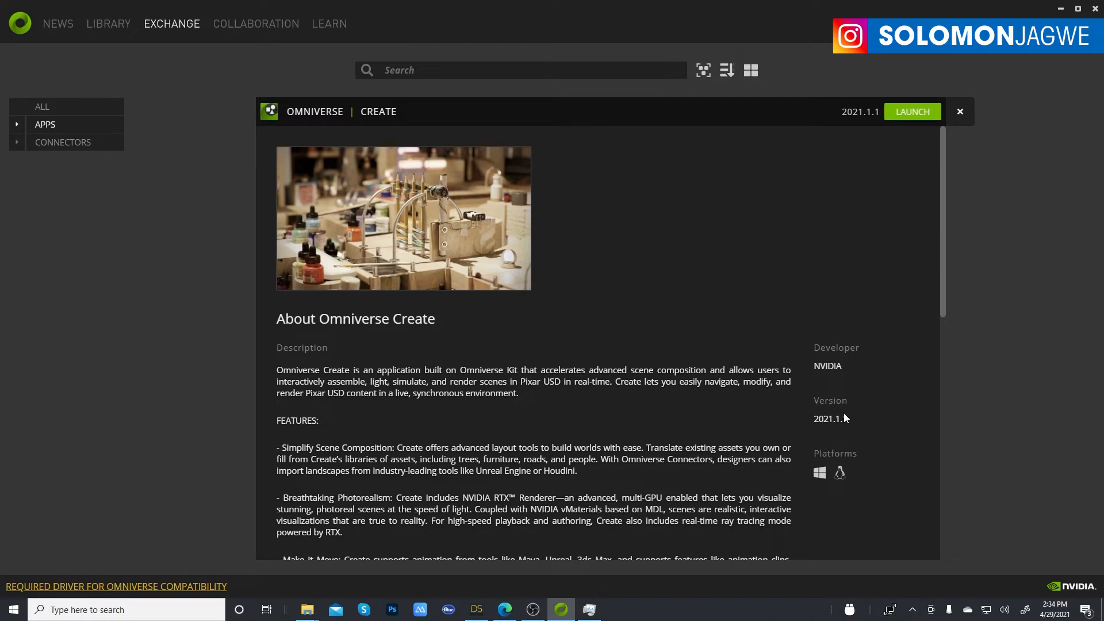
{"action": "left_click", "coordinate": [913, 114]}
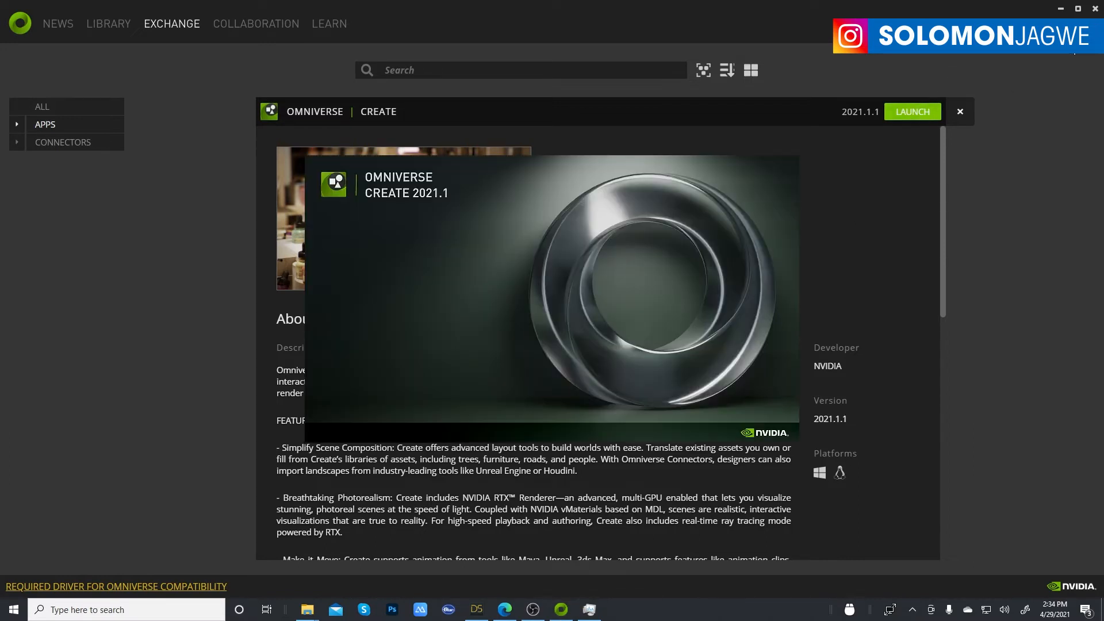
Minimize the Omniverse Launcher and maximize the Omniverse Create window
{"action": "left_click", "coordinate": [1061, 9]}
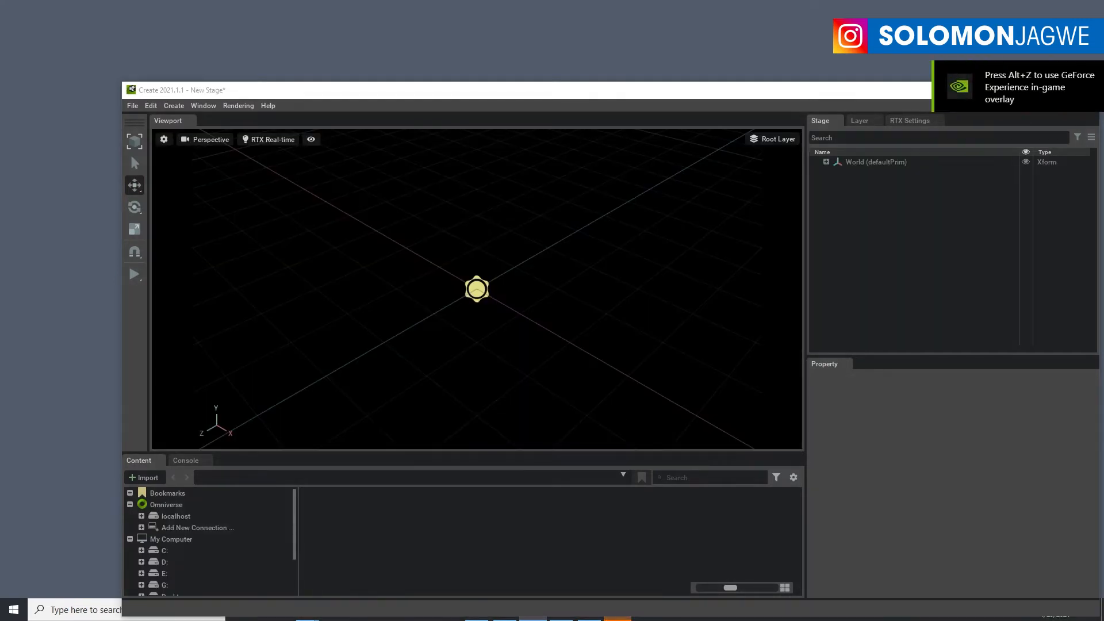
{"action": "left_click_drag", "start_coordinate": [900, 93], "coordinate": [862, 36]}
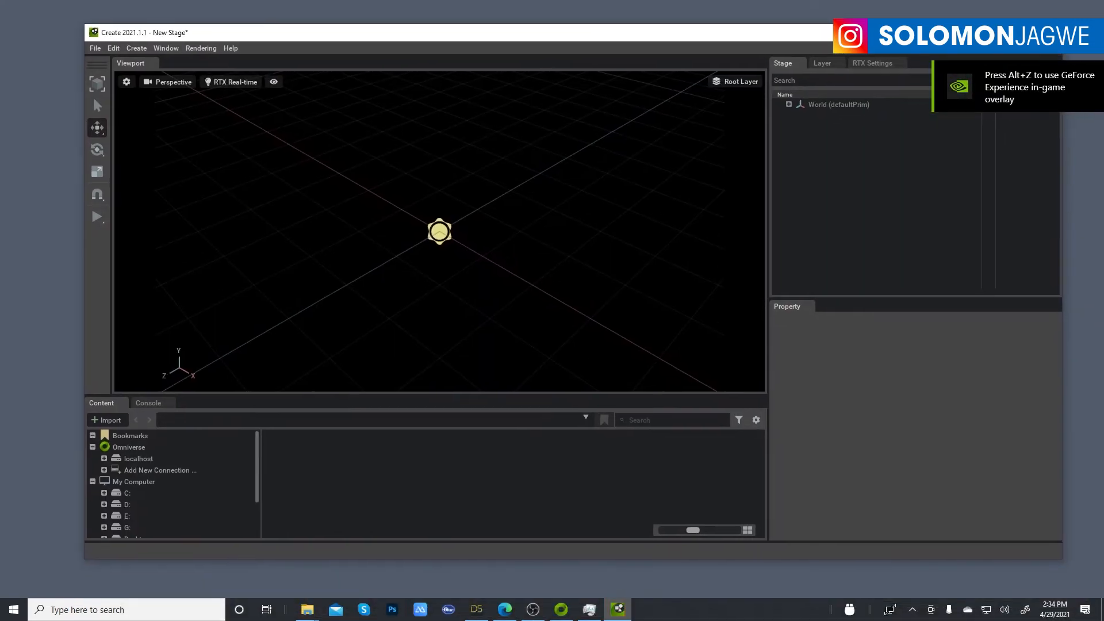
{"action": "left_click", "coordinate": [1022, 33]}
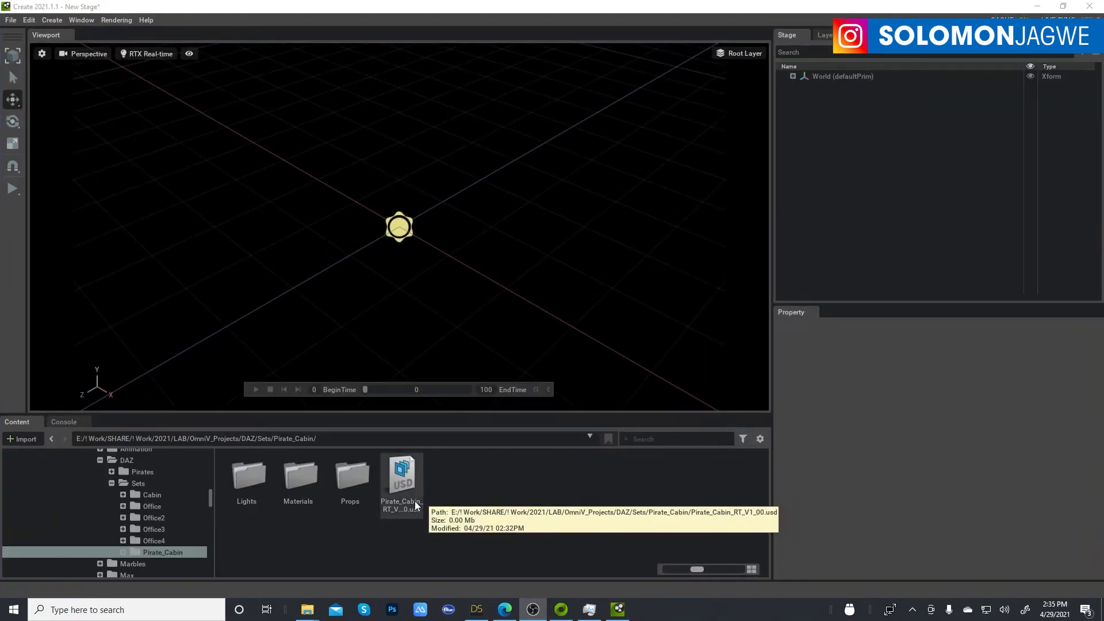
Open Pirate_Cabin_RT_V1_00.usd from the DAZ/Sets/Pirate_Cabin folder and view the figure beside the globe
{"action": "left_click", "coordinate": [407, 481]}
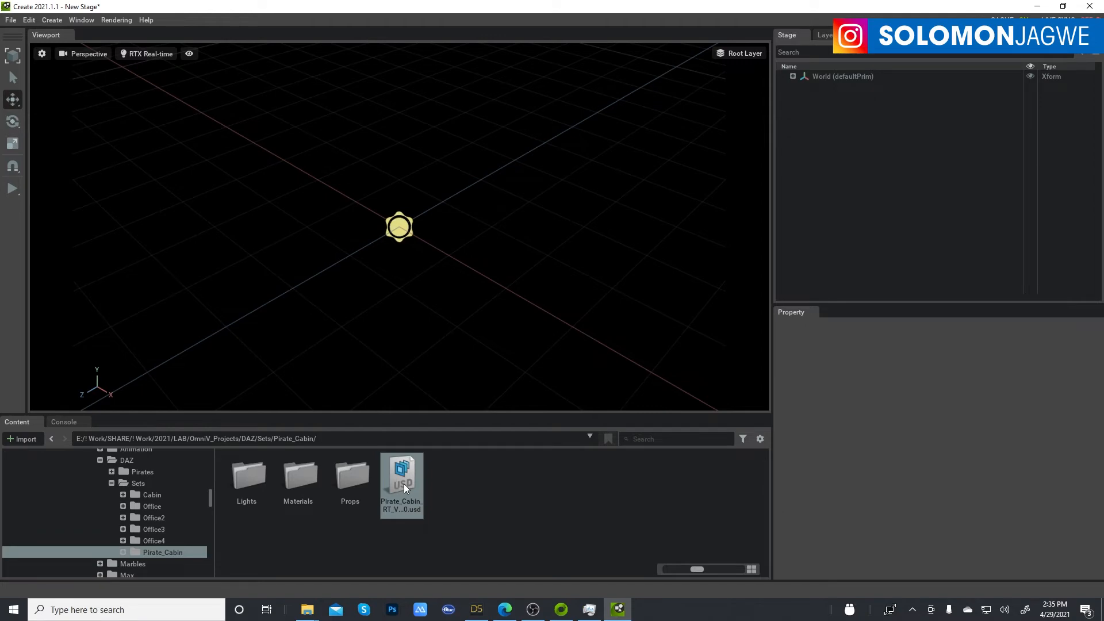
{"action": "double_click", "coordinate": [403, 485]}
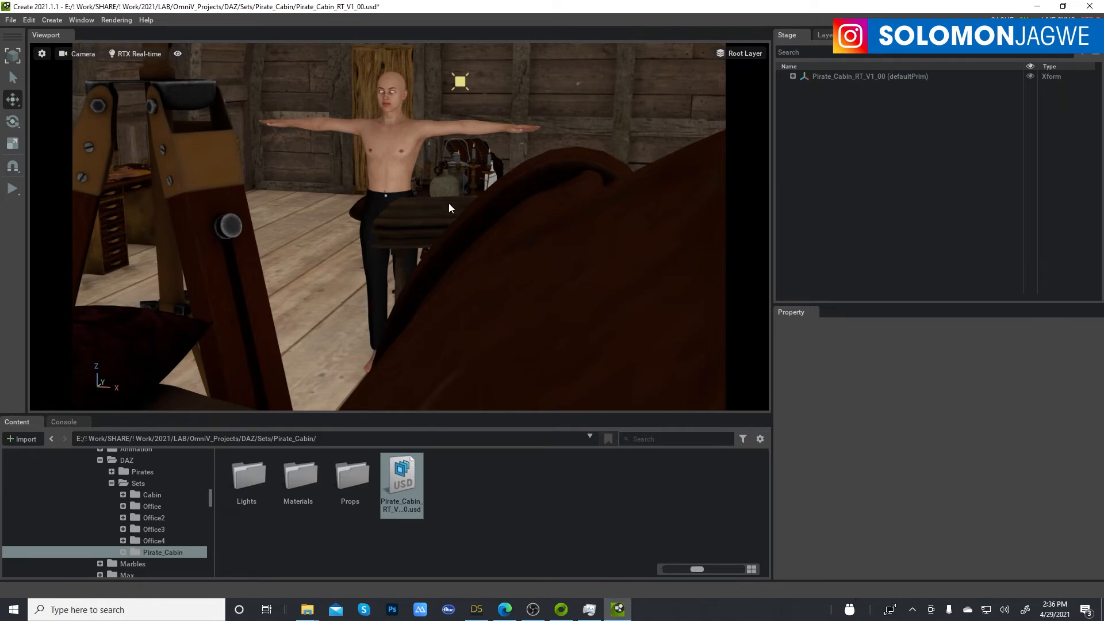
{"action": "left_click_drag", "start_coordinate": [508, 237], "coordinate": [582, 289], "text": "alt"}
Inspect the layer hierarchy under Pirate_Cabin_RT_V1_00 and display the Root Layer's properties
{"action": "left_click", "coordinate": [824, 34]}
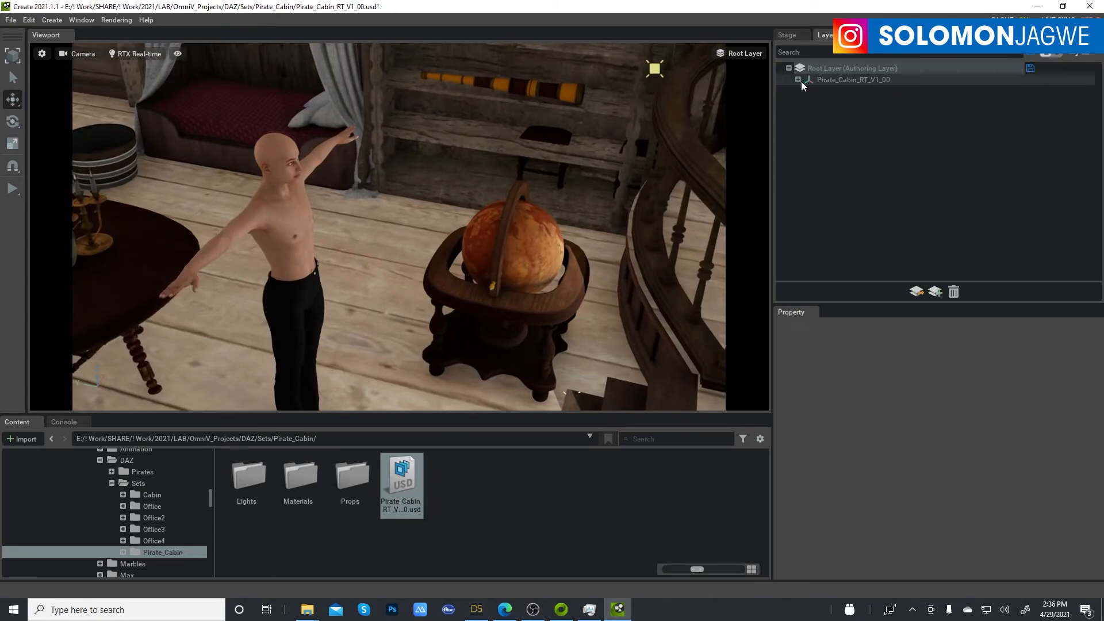
{"action": "left_click", "coordinate": [798, 80]}
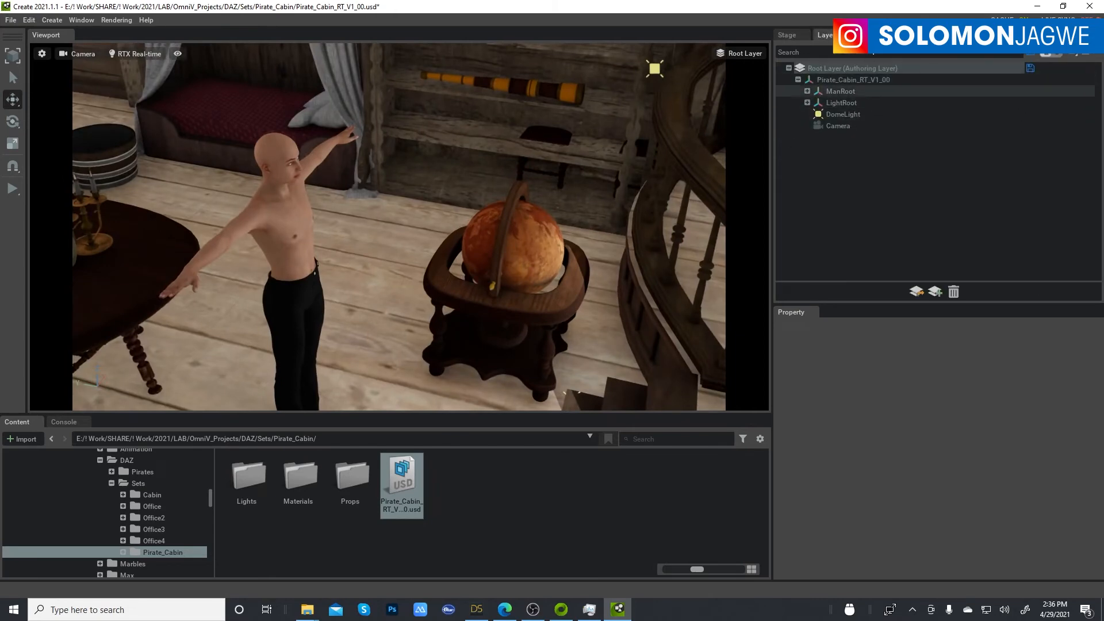
{"action": "left_click", "coordinate": [830, 69]}
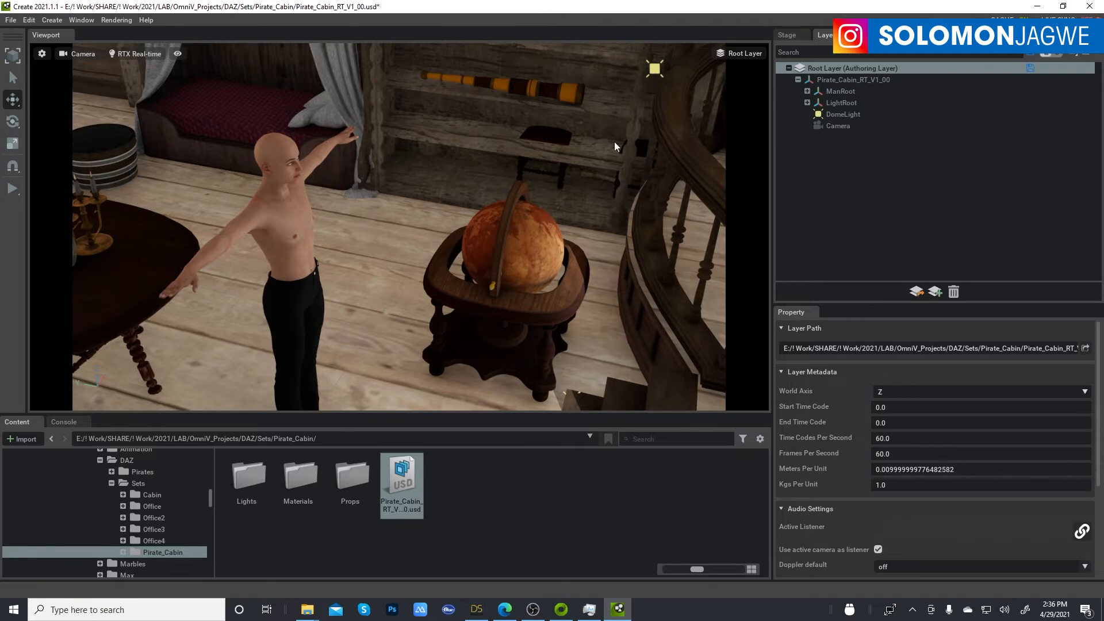
Set the intensity of the Key_01_0 light above the shelves to 50000
{"action": "left_click", "coordinate": [655, 69]}
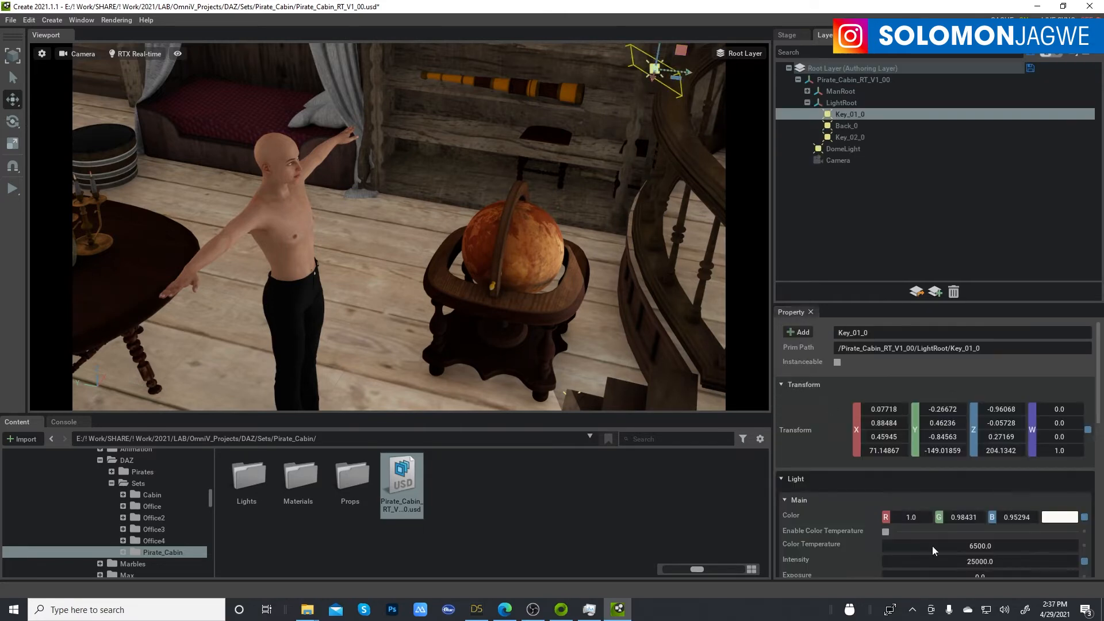
{"action": "left_click_drag", "start_coordinate": [1100, 384], "coordinate": [1101, 457]}
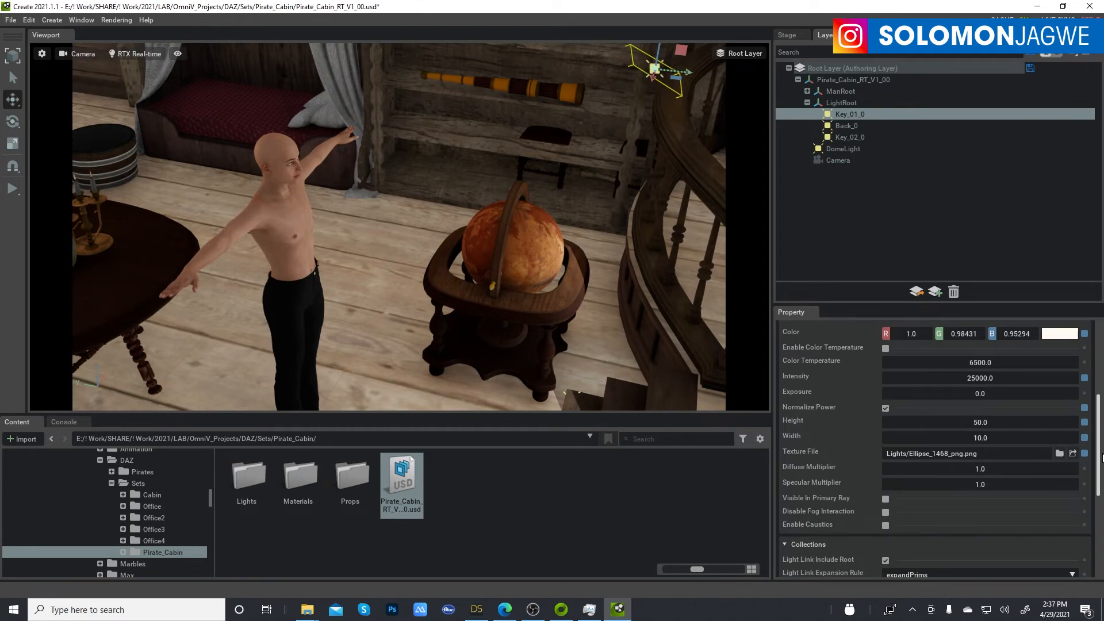
{"action": "double_click", "coordinate": [981, 378]}
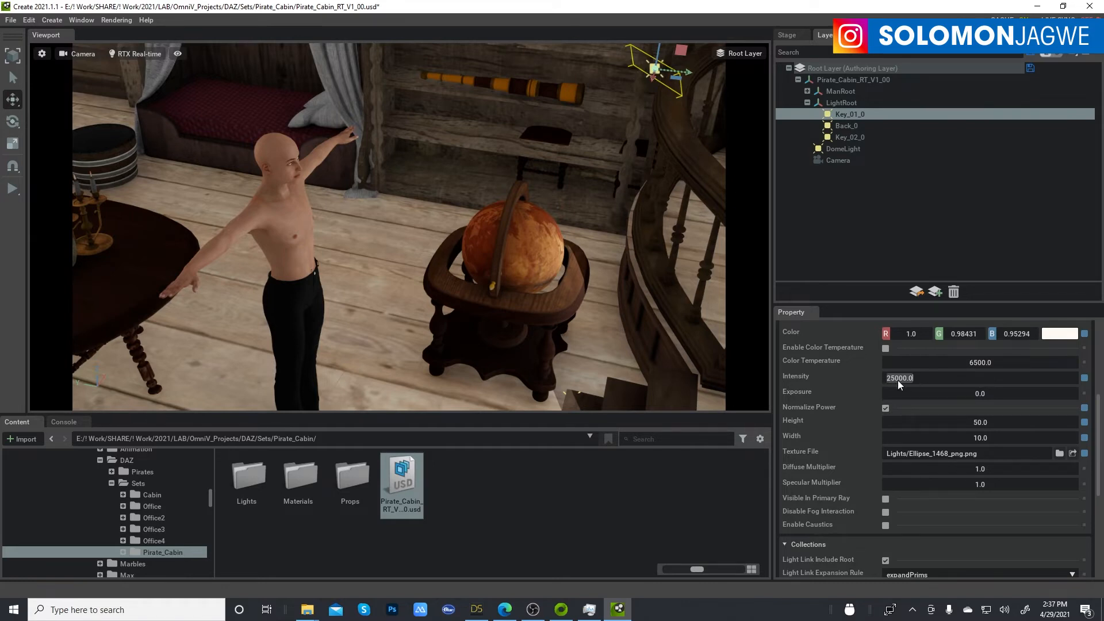
{"action": "type", "text": "50"}
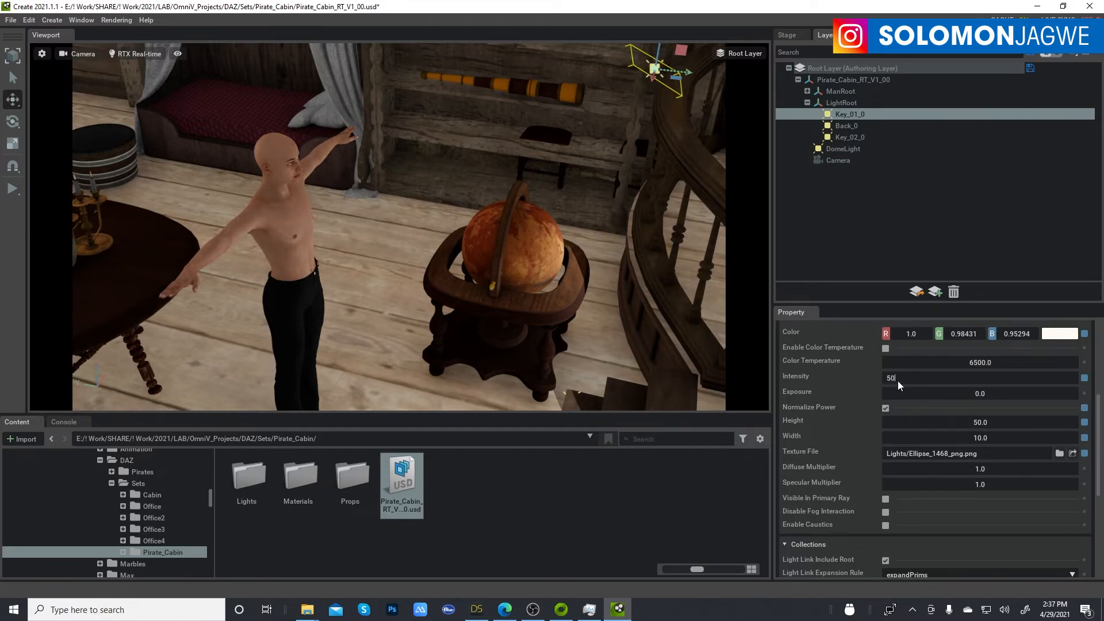
{"action": "type", "text": "000"}
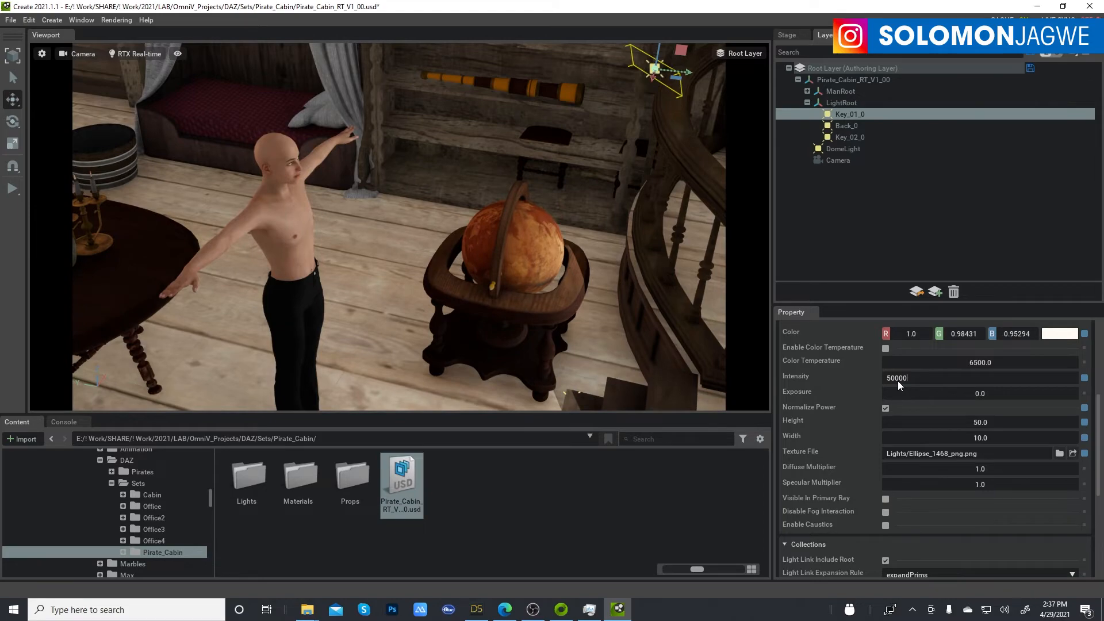
Set the intensity of the Back_0 light above the table to 10000
{"action": "left_click_drag", "start_coordinate": [613, 239], "coordinate": [636, 210], "text": "alt"}
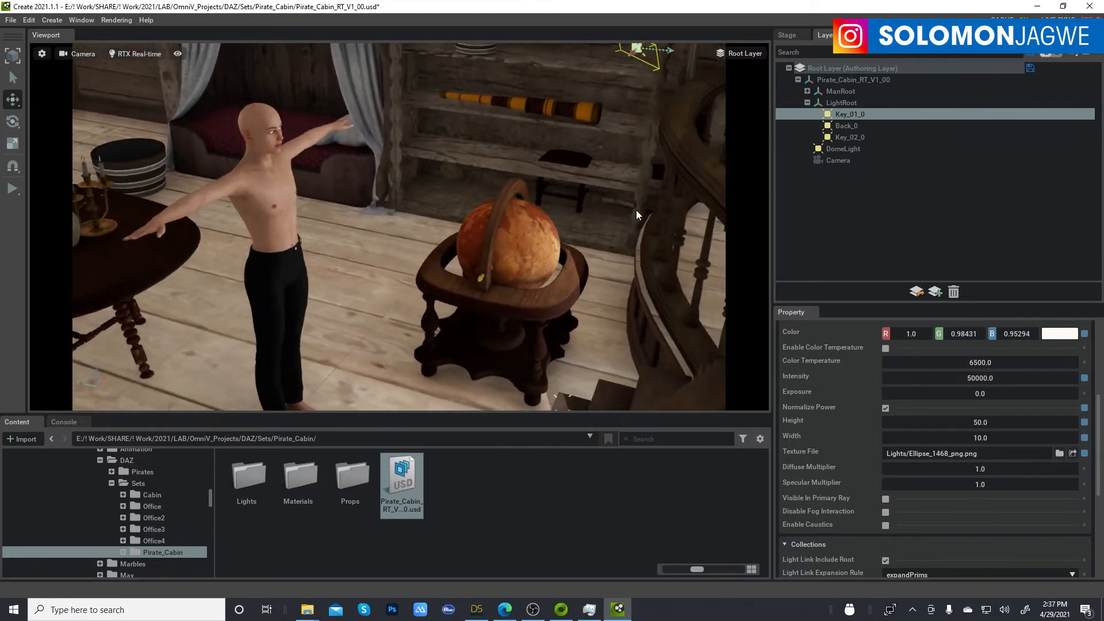
{"action": "middle_click_drag", "start_coordinate": [636, 209], "coordinate": [393, 309]}
{"action": "left_click_drag", "start_coordinate": [393, 309], "coordinate": [544, 160], "text": "alt"}
{"action": "left_click", "coordinate": [533, 133]}
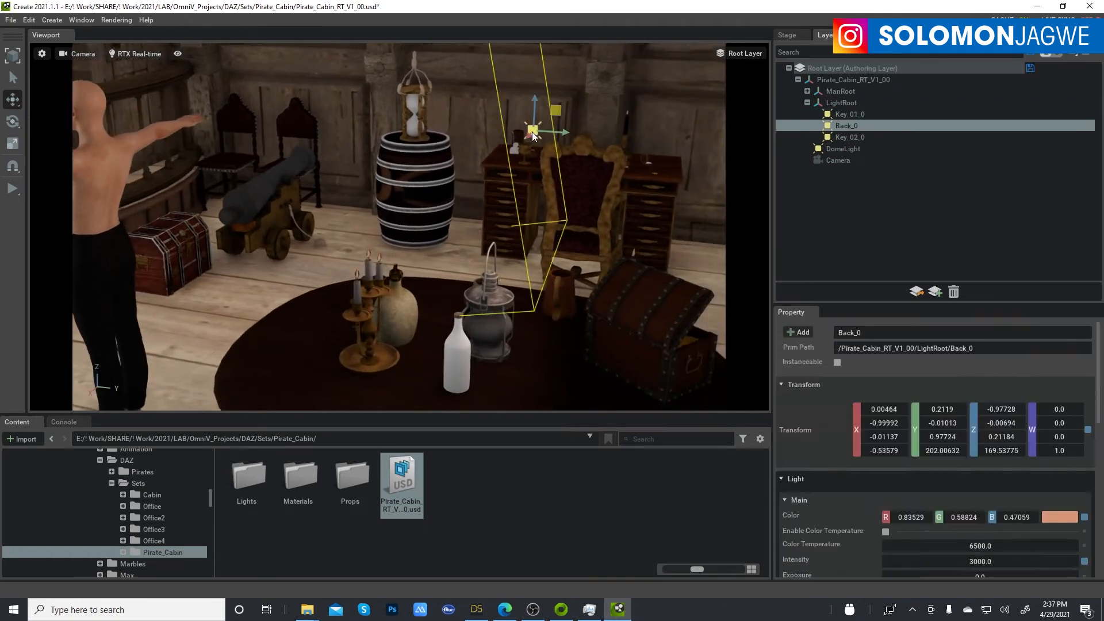
{"action": "scroll", "coordinate": [990, 391], "scroll_direction": "down", "scroll_amount": 5}
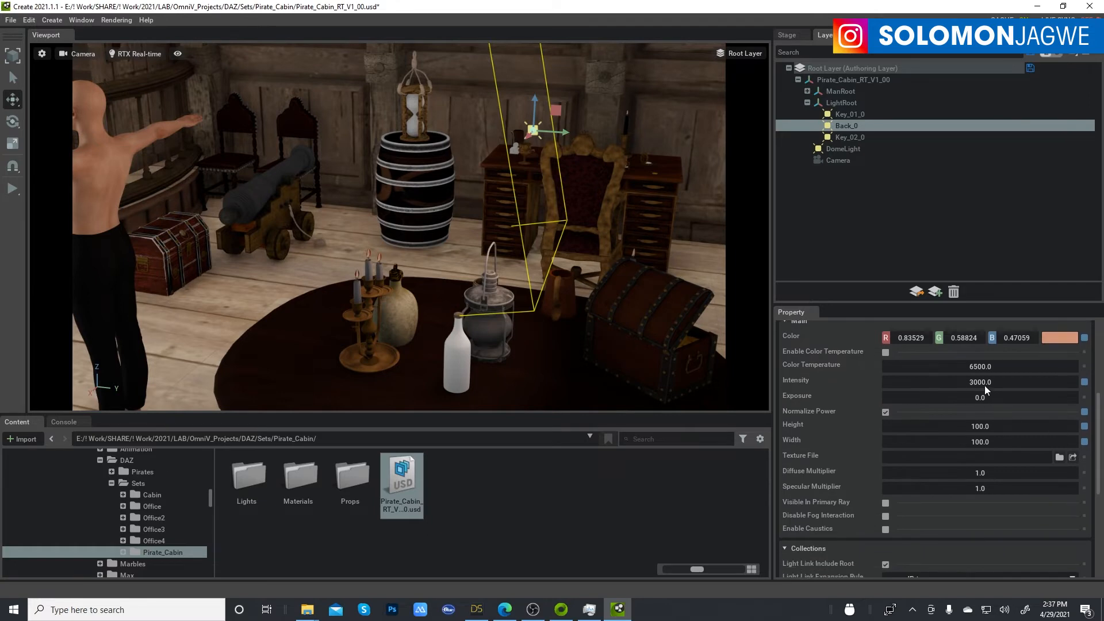
{"action": "double_click", "coordinate": [983, 382]}
{"action": "type", "text": "1000"}
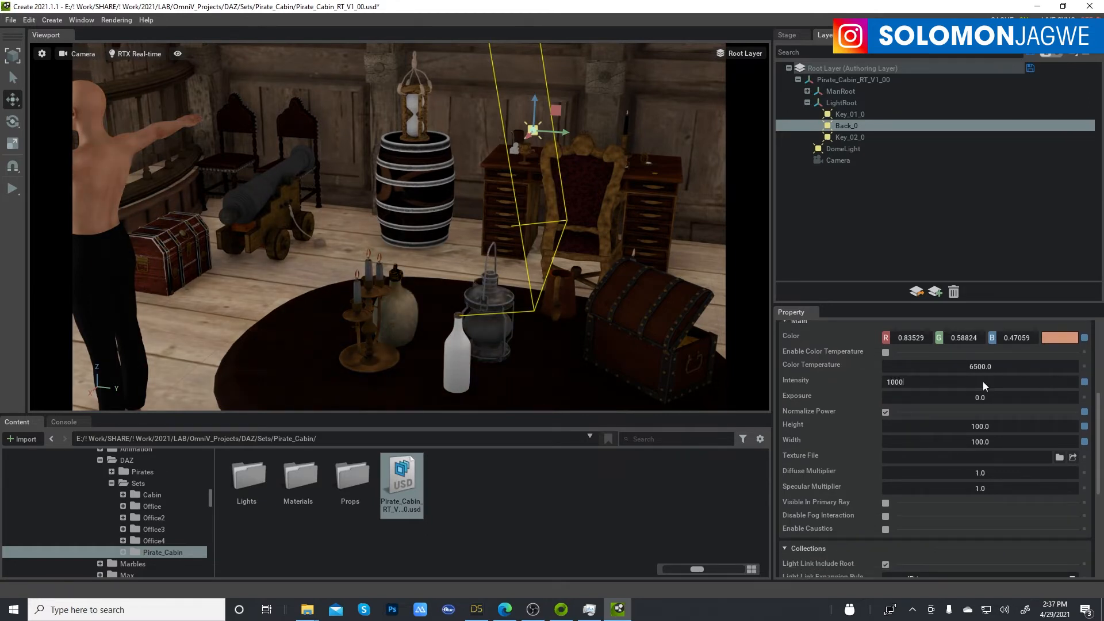
{"action": "type", "text": "0"}
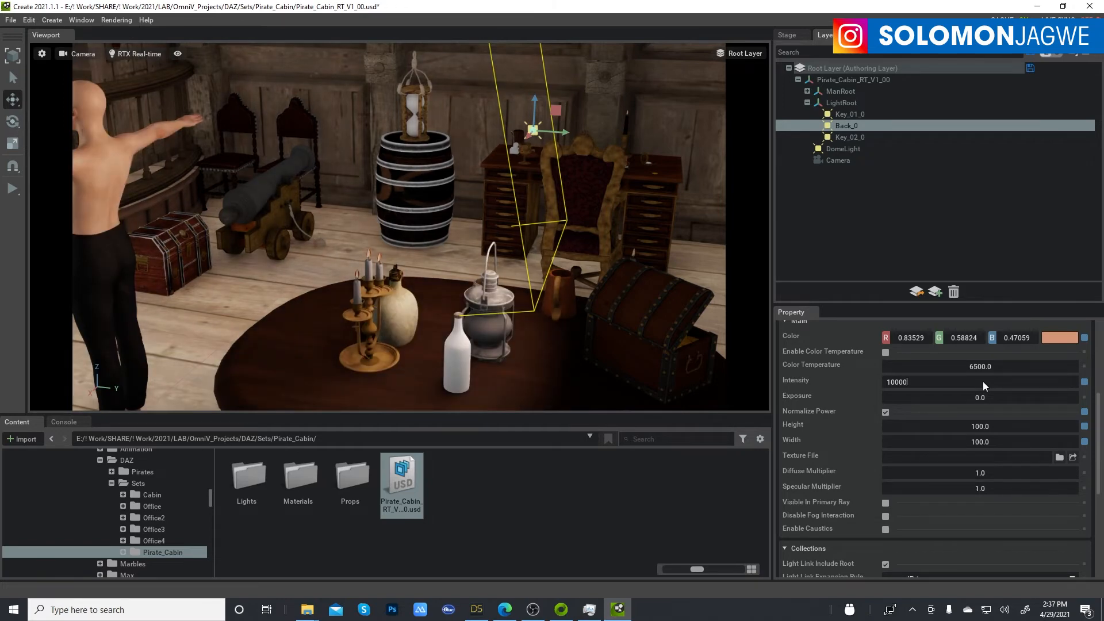
Try an intensity of 10000 on the Key_02_0 light, and settle on 6000
{"action": "left_click_drag", "start_coordinate": [446, 282], "coordinate": [609, 243], "text": "alt"}
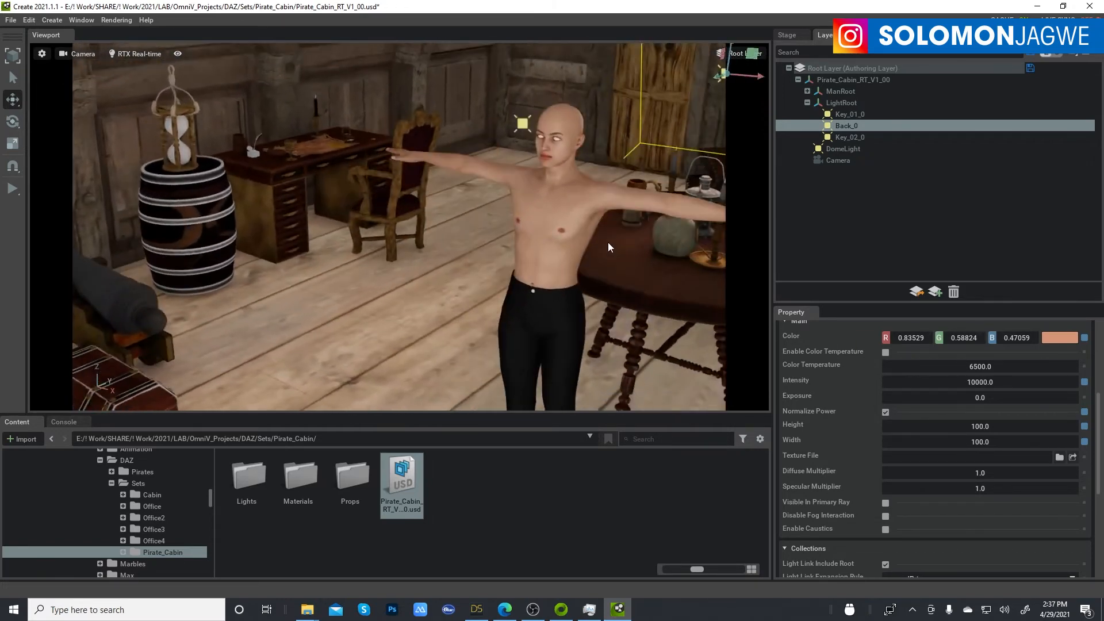
{"action": "left_click", "coordinate": [848, 139]}
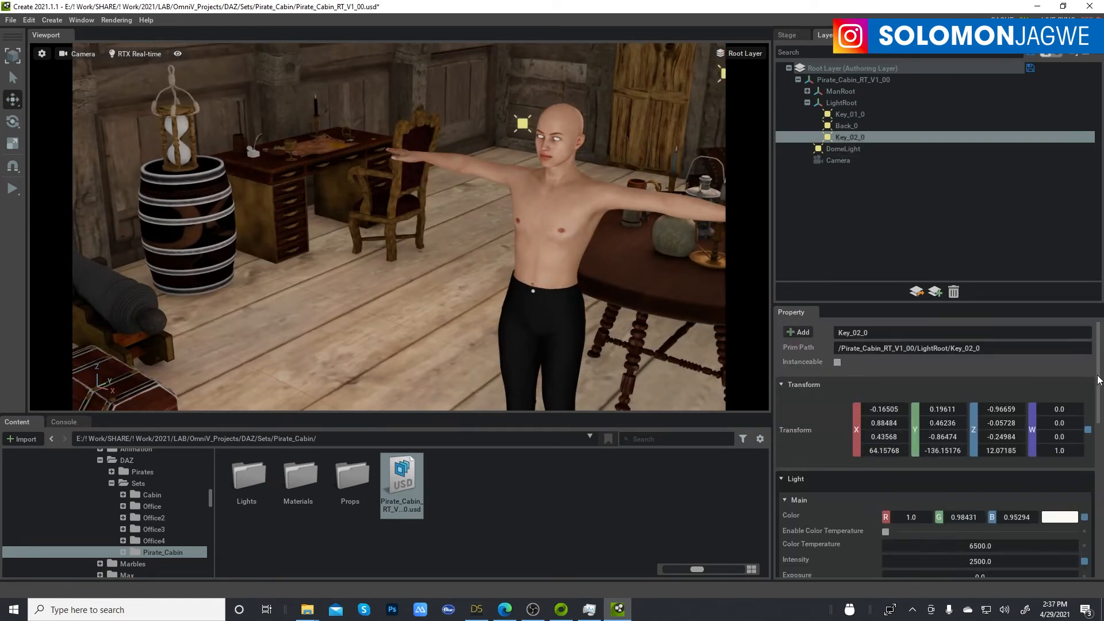
{"action": "left_click_drag", "start_coordinate": [1097, 376], "coordinate": [1100, 453]}
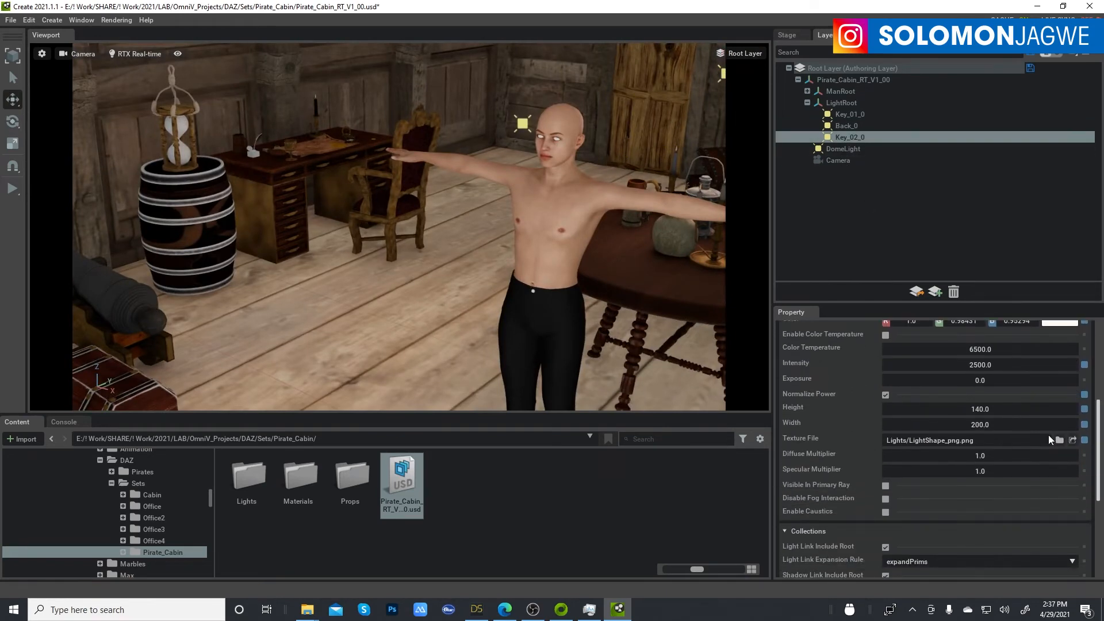
{"action": "double_click", "coordinate": [980, 368]}
{"action": "type", "text": "1"}
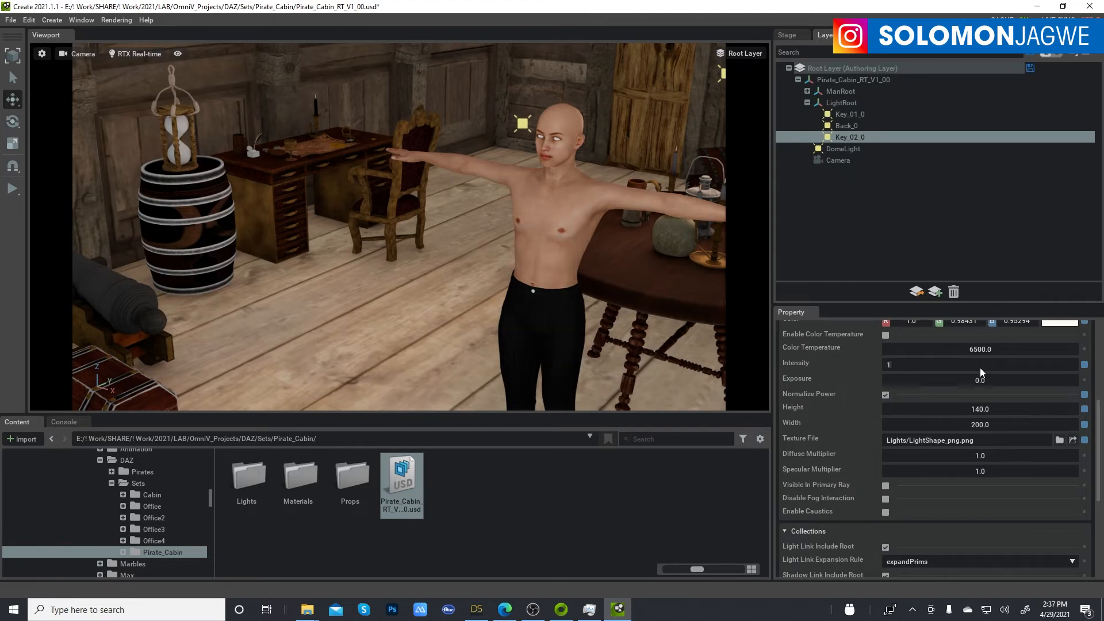
{"action": "type", "text": "0000"}
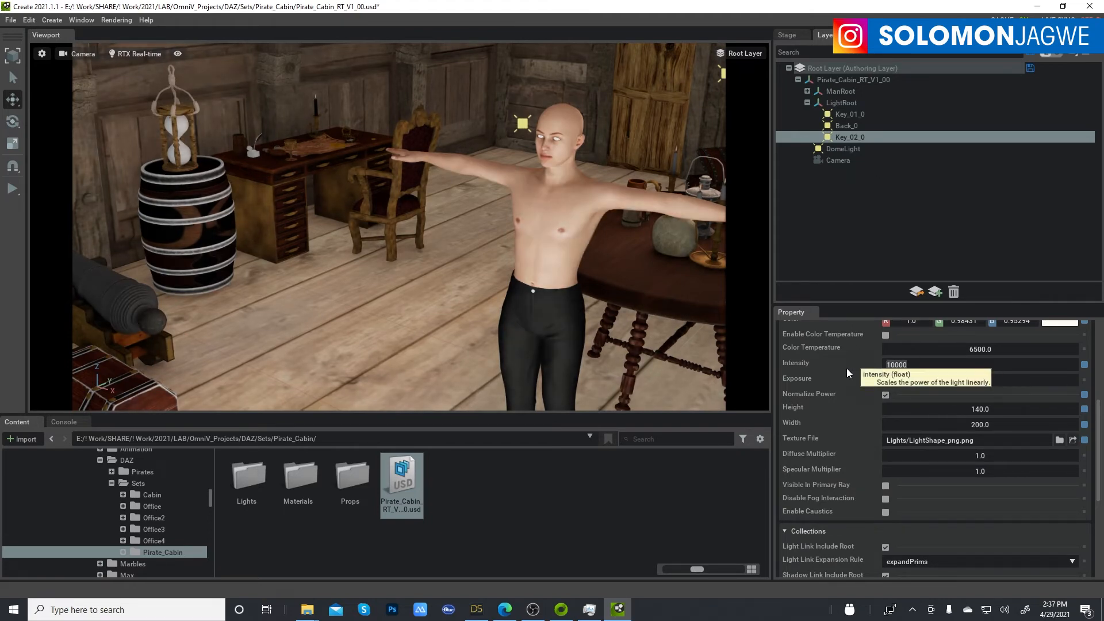
{"action": "double_click", "coordinate": [946, 364]}
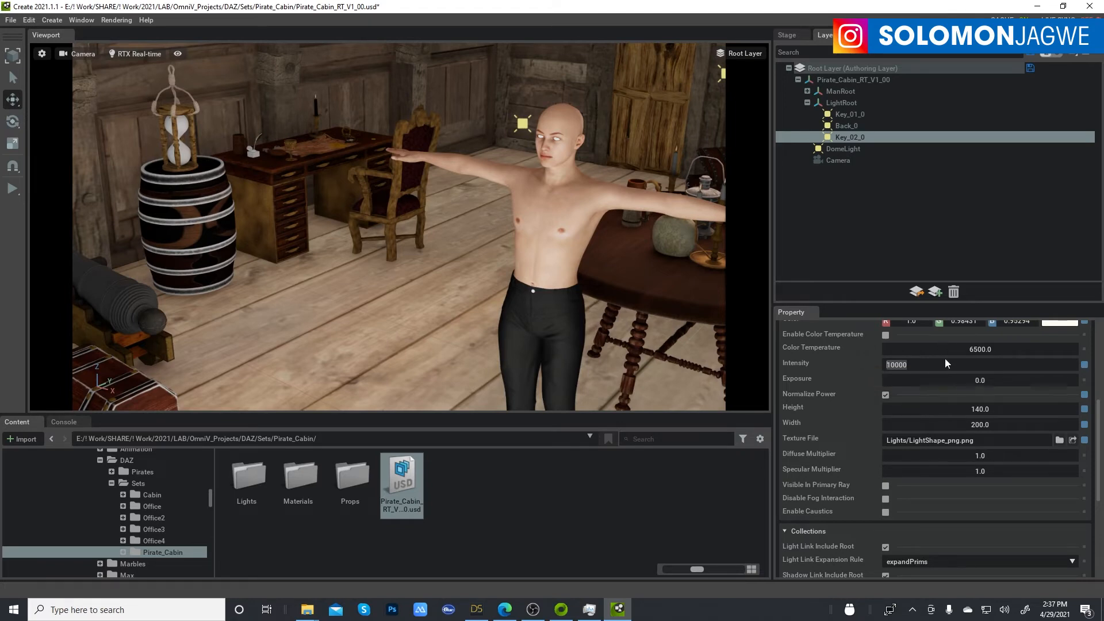
{"action": "type", "text": "6000"}
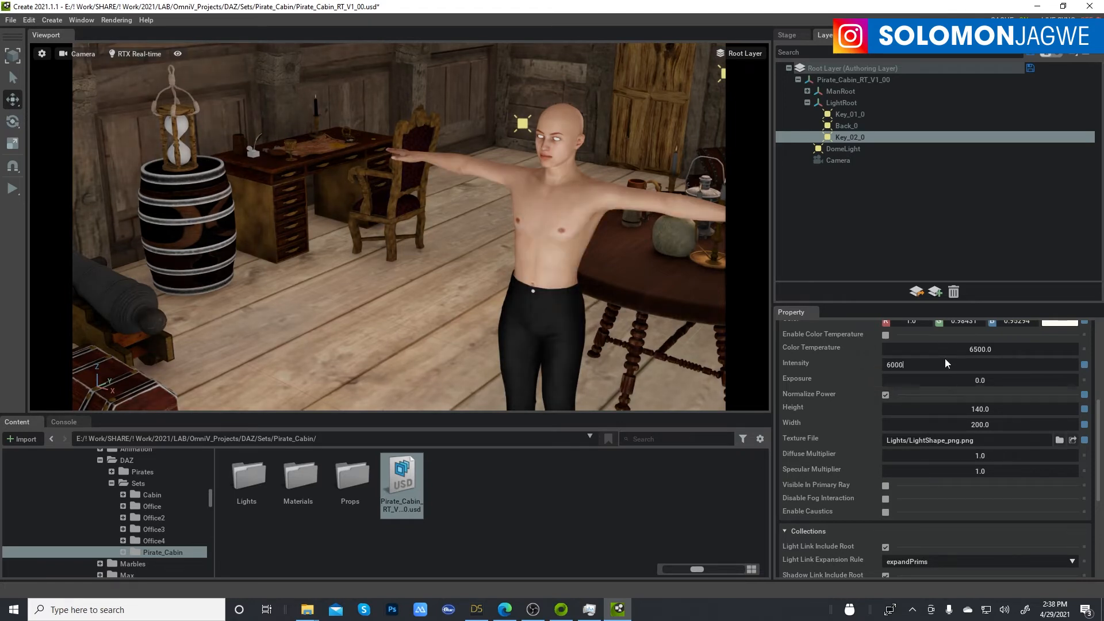
{"action": "key", "text": "Return"}
Frame the figure between the table and the globe and switch the viewport renderer to RTX Path-Traced
{"action": "left_click_drag", "start_coordinate": [279, 294], "coordinate": [418, 317], "text": "alt"}
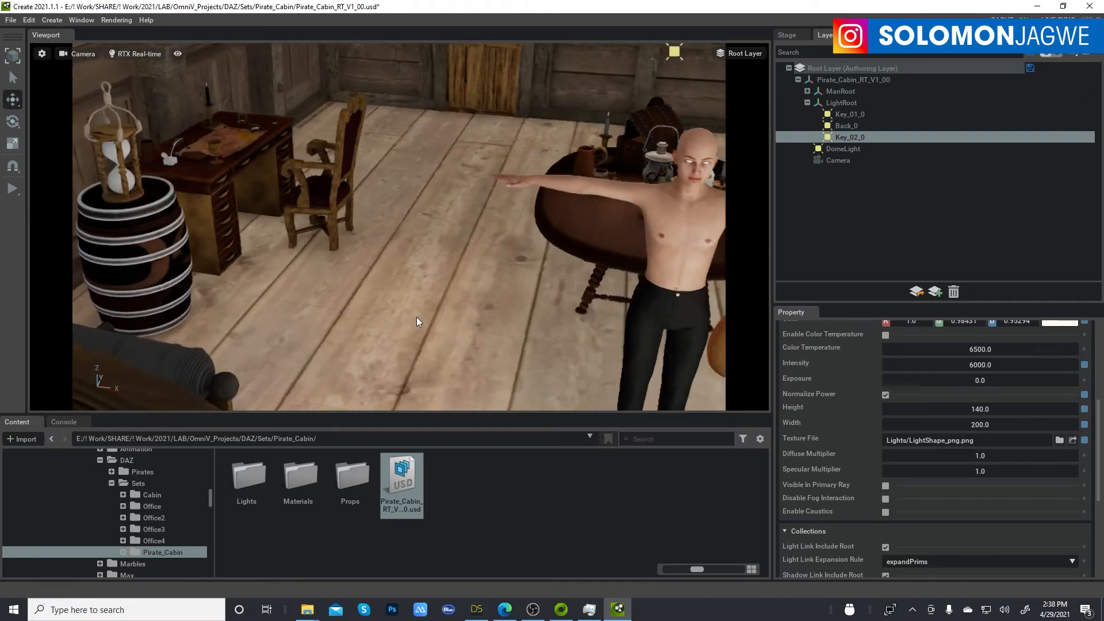
{"action": "middle_click_drag", "start_coordinate": [500, 276], "coordinate": [193, 349]}
{"action": "left_click_drag", "start_coordinate": [316, 328], "coordinate": [380, 172], "text": "alt"}
{"action": "left_click", "coordinate": [151, 54]}
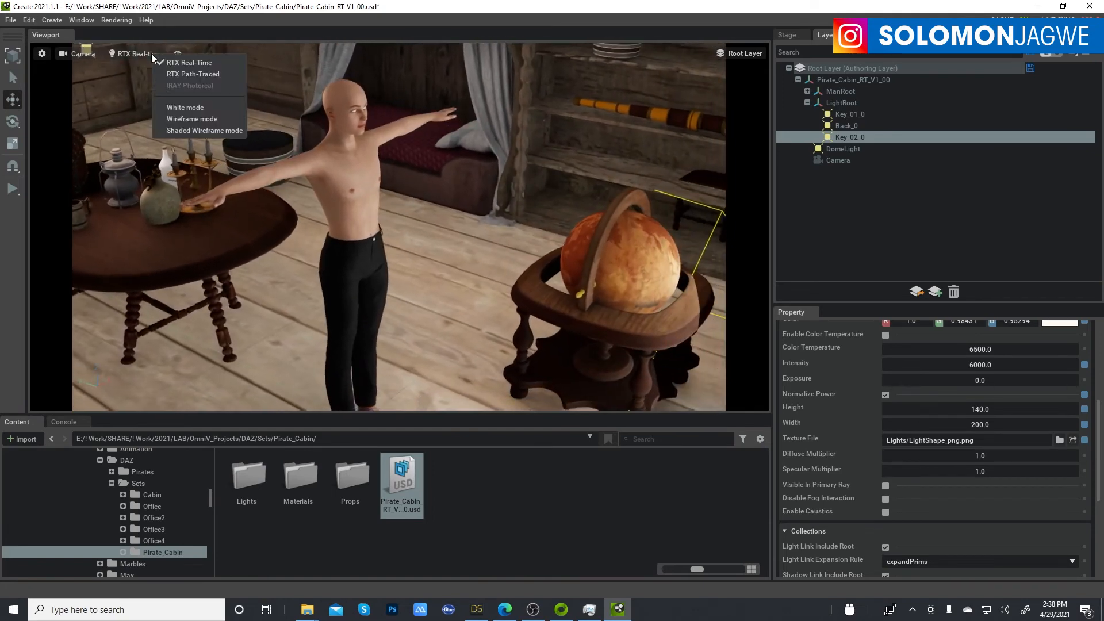
{"action": "left_click", "coordinate": [198, 73]}
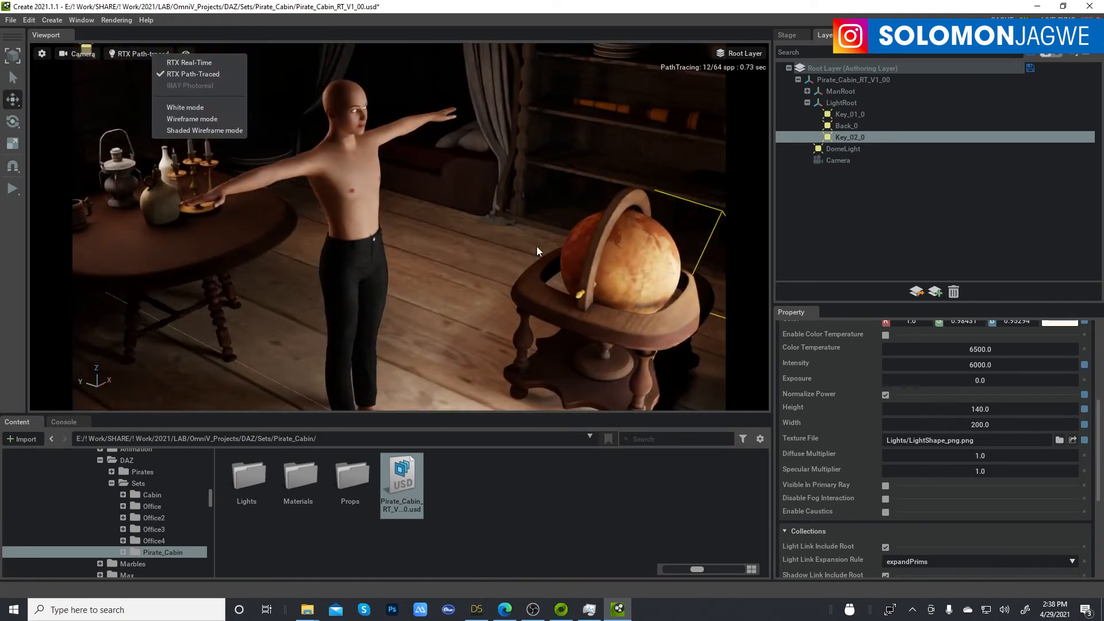
{"action": "left_click", "coordinate": [515, 242]}
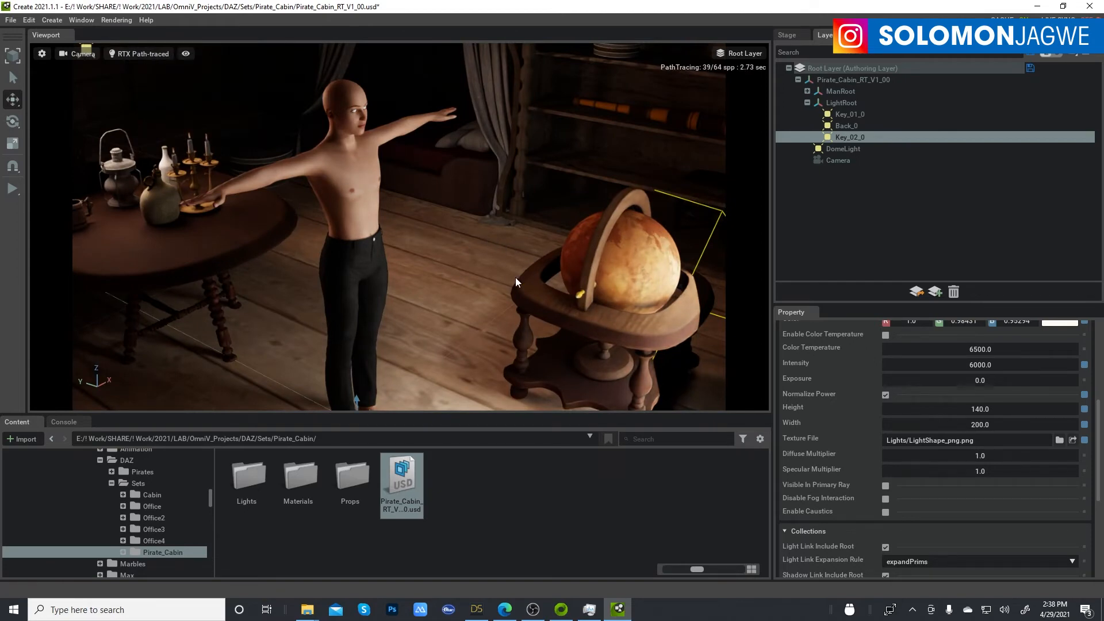
Examine the path-traced figure and cabin lighting from behind, across the table and from the front, with nothing selected
{"action": "left_click", "coordinate": [515, 277]}
{"action": "mouse_move", "coordinate": [451, 269]}
{"action": "left_mouse_down", "text": "alt"}
{"action": "mouse_move", "coordinate": [496, 275]}
{"action": "mouse_move", "coordinate": [481, 275]}
{"action": "mouse_move", "coordinate": [503, 287]}
{"action": "mouse_move", "coordinate": [676, 295]}
{"action": "mouse_move", "coordinate": [421, 219]}
{"action": "left_mouse_up", "text": "alt"}
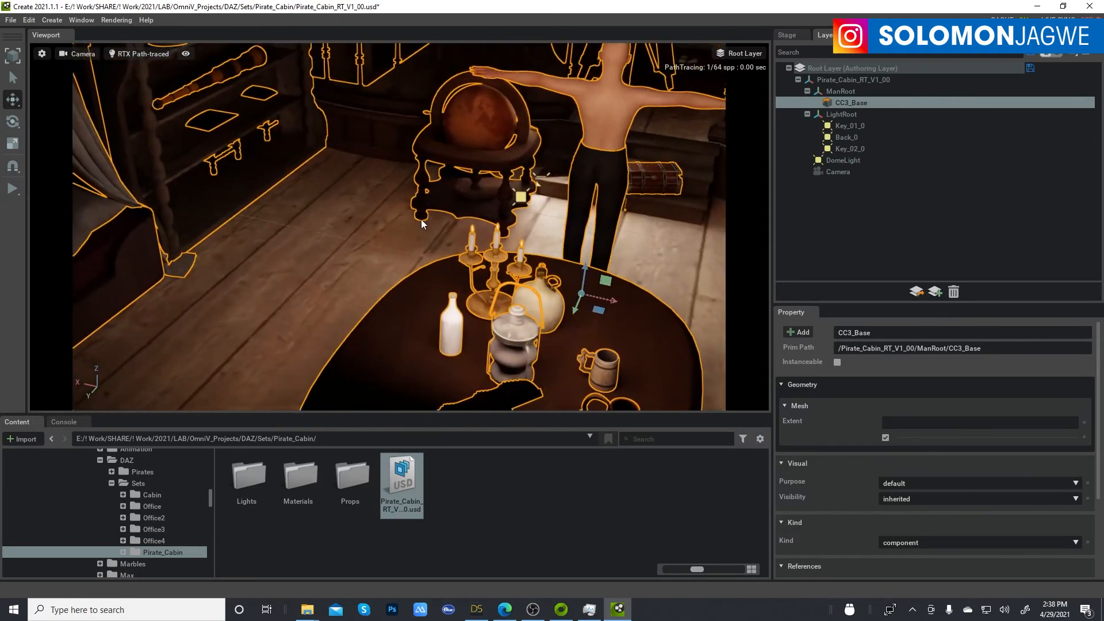
{"action": "scroll", "coordinate": [367, 322], "scroll_direction": "down", "scroll_amount": 4}
{"action": "left_click_drag", "start_coordinate": [518, 307], "coordinate": [471, 297], "text": "alt"}
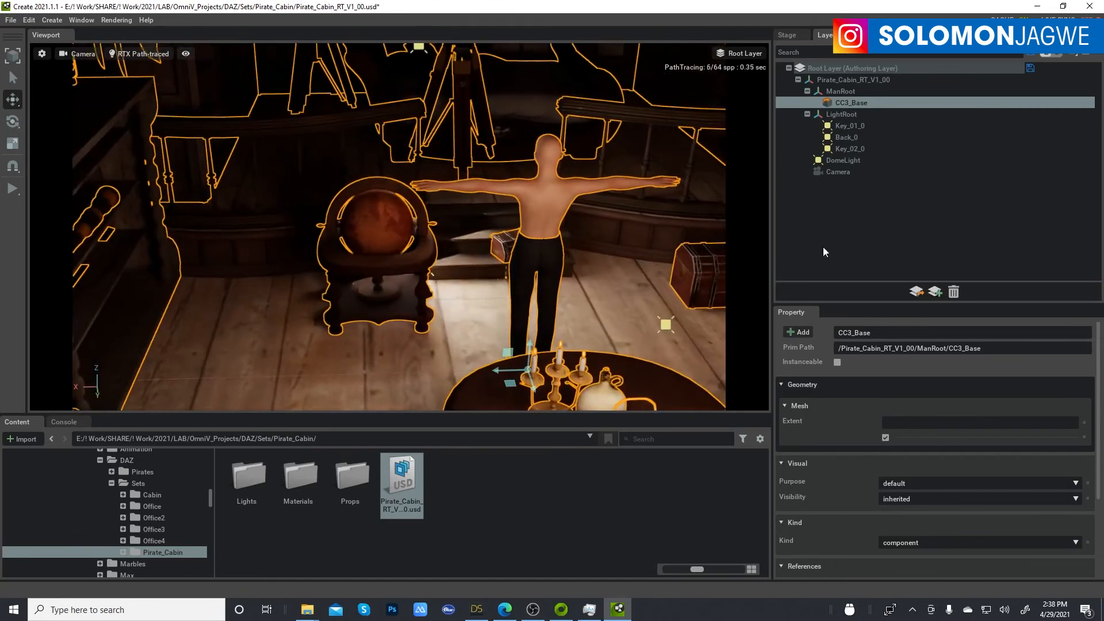
{"action": "left_click", "coordinate": [865, 232]}
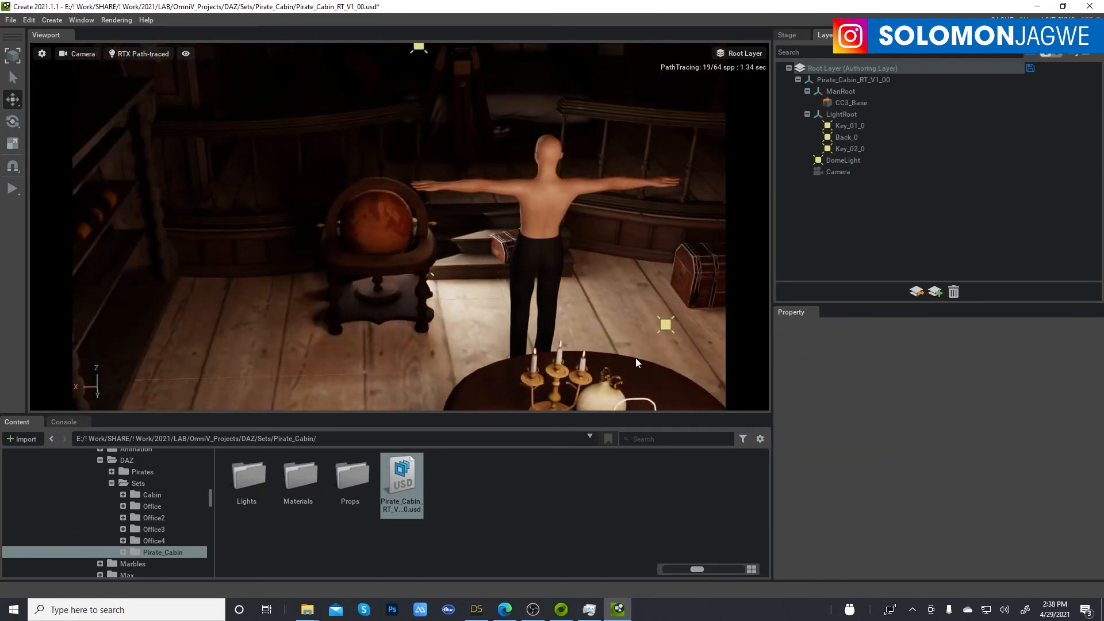
{"action": "middle_click_drag", "start_coordinate": [627, 333], "coordinate": [509, 244]}
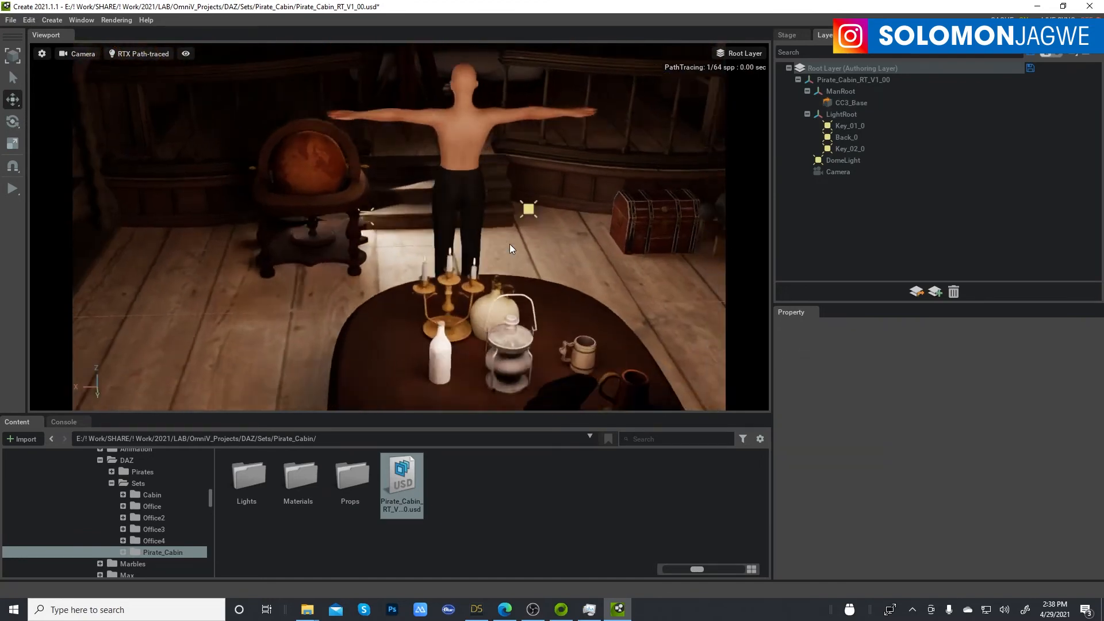
{"action": "mouse_move", "coordinate": [575, 256]}
{"action": "left_mouse_down", "text": "alt"}
{"action": "mouse_move", "coordinate": [465, 265]}
{"action": "mouse_move", "coordinate": [342, 250]}
{"action": "mouse_move", "coordinate": [122, 254]}
{"action": "left_mouse_up", "text": "alt"}
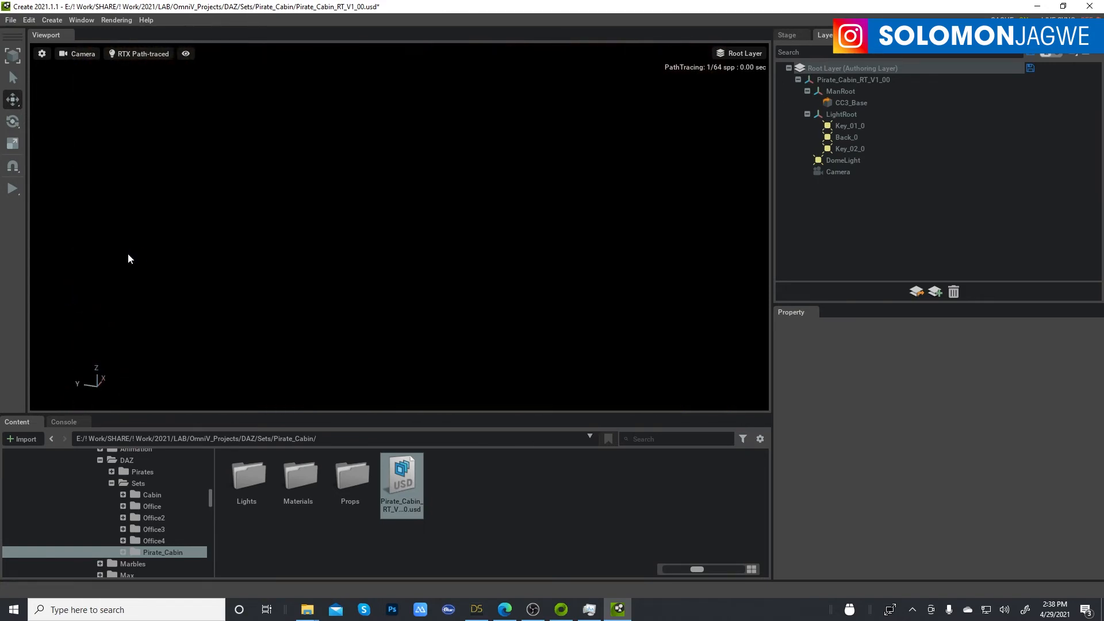
{"action": "left_click_drag", "start_coordinate": [410, 247], "coordinate": [341, 254], "text": "alt"}
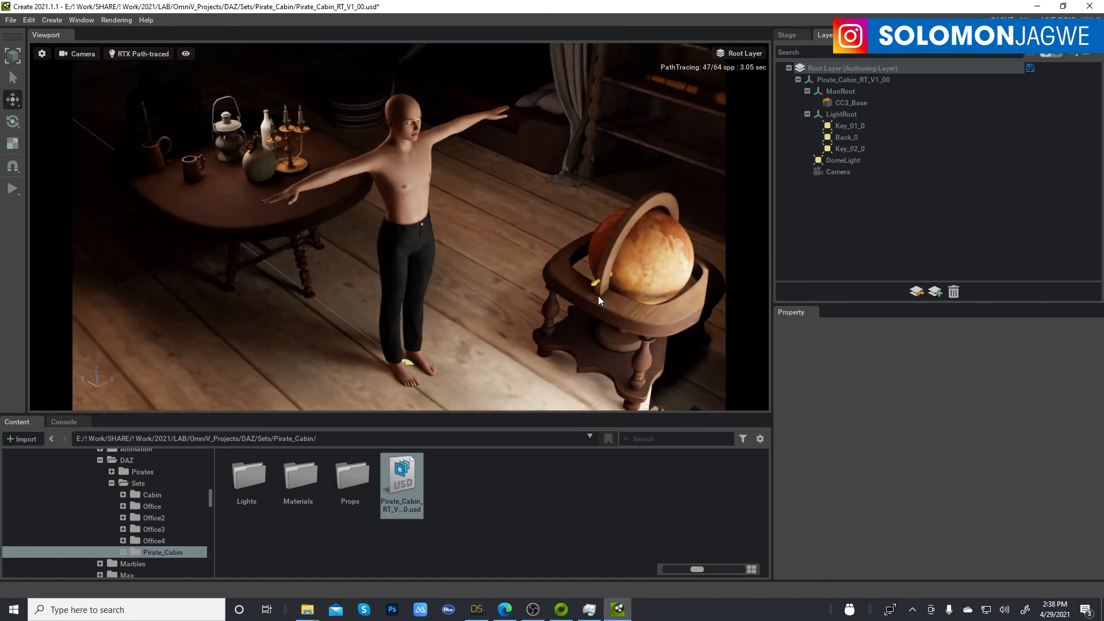
Switch to the Edge browser and look through the Daz 3D home page, its Structures listing and the Character Creator page
{"action": "left_click", "coordinate": [477, 610]}
{"action": "left_click", "coordinate": [505, 610]}
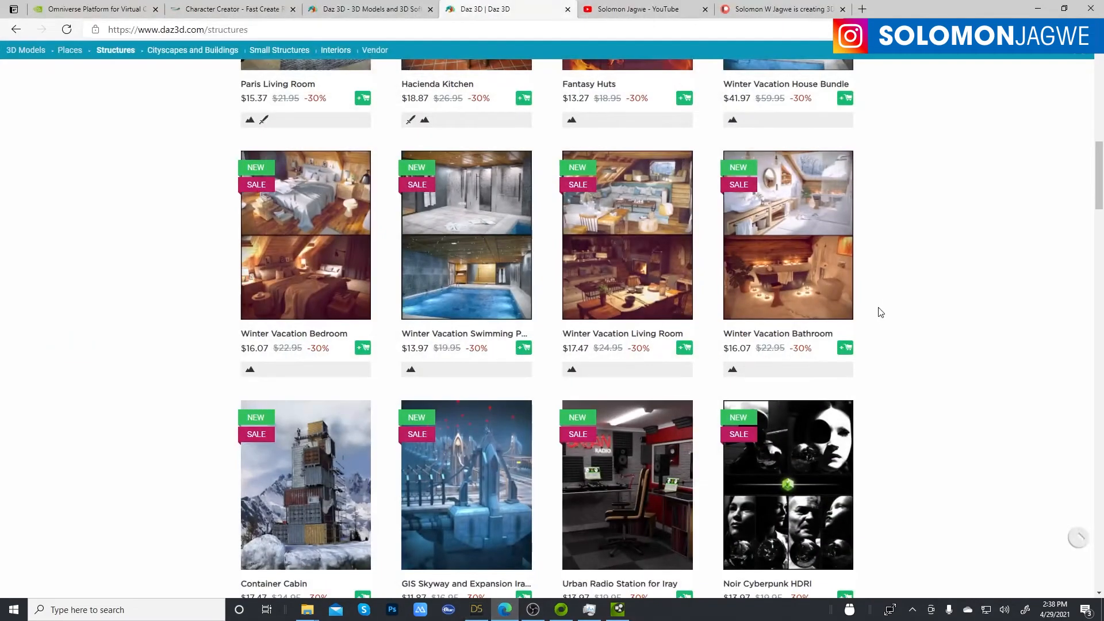
{"action": "scroll", "coordinate": [881, 312], "scroll_direction": "up", "scroll_amount": 7}
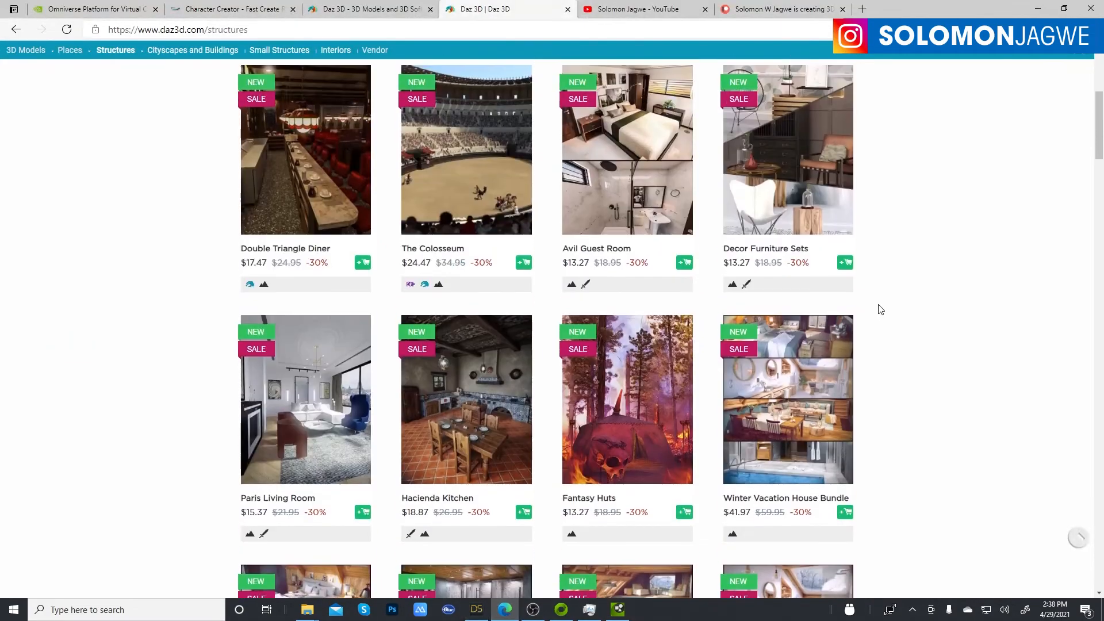
{"action": "left_click", "coordinate": [391, 16]}
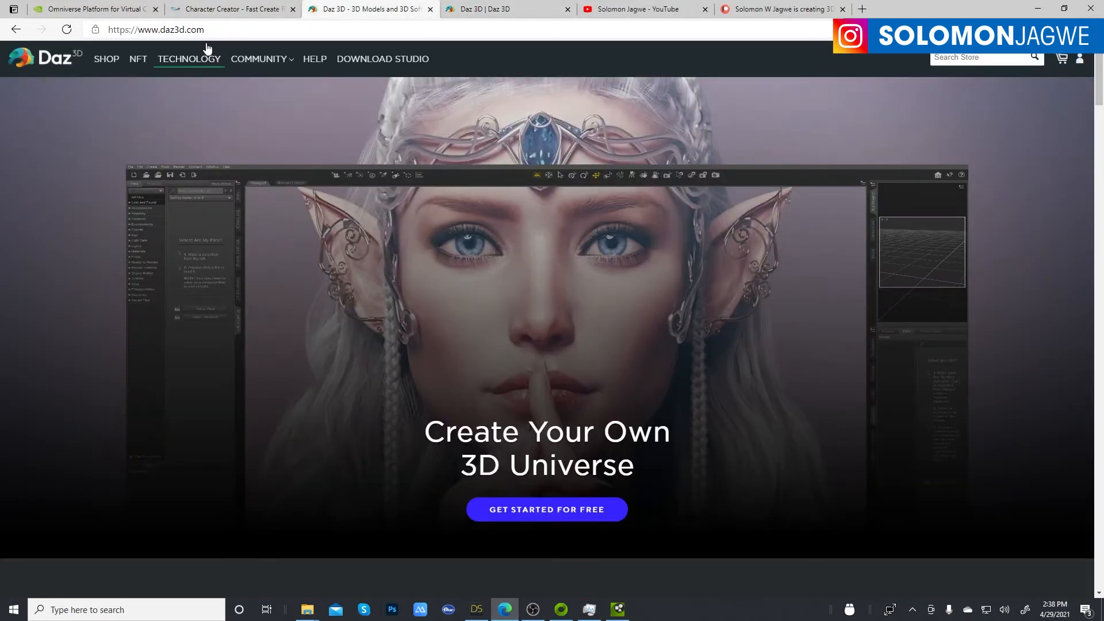
{"action": "left_click", "coordinate": [492, 15]}
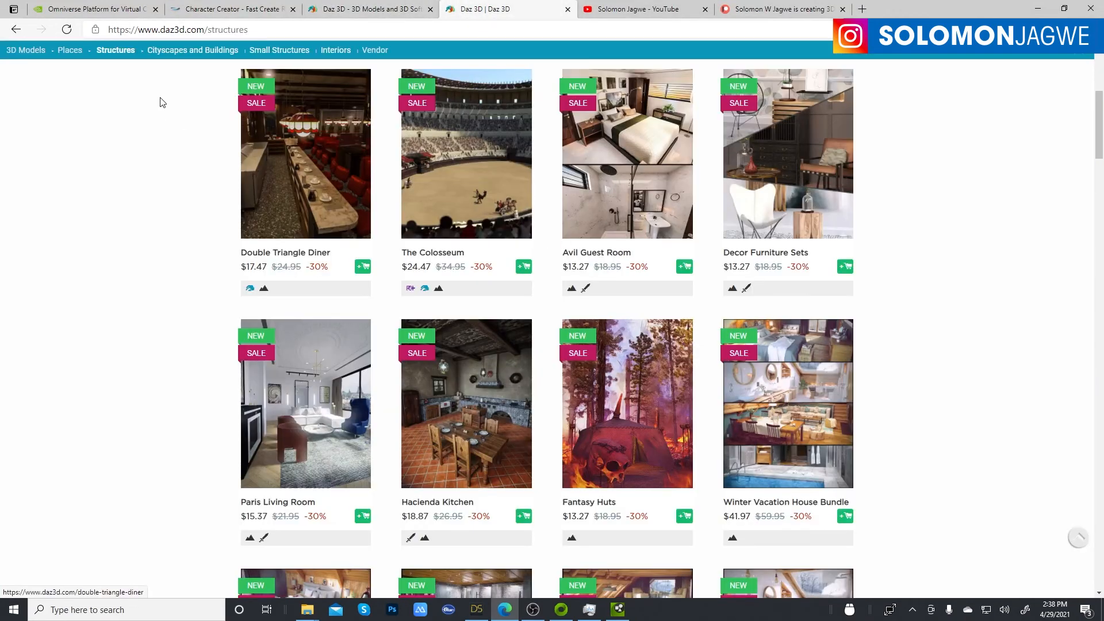
{"action": "scroll", "coordinate": [955, 339], "scroll_direction": "down", "scroll_amount": 4}
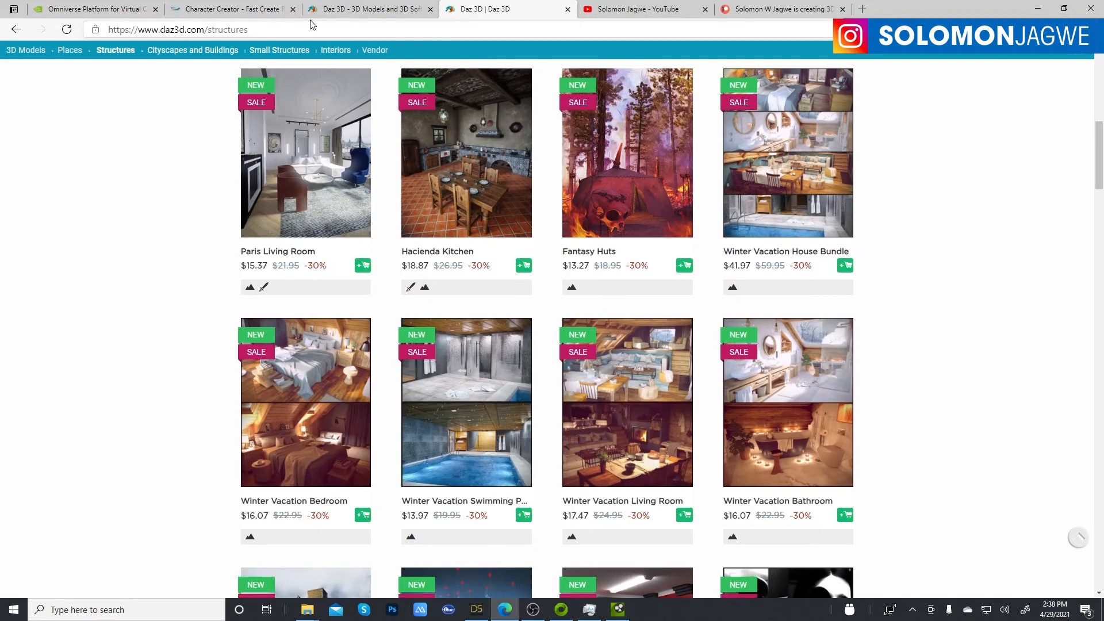
{"action": "left_click", "coordinate": [249, 9]}
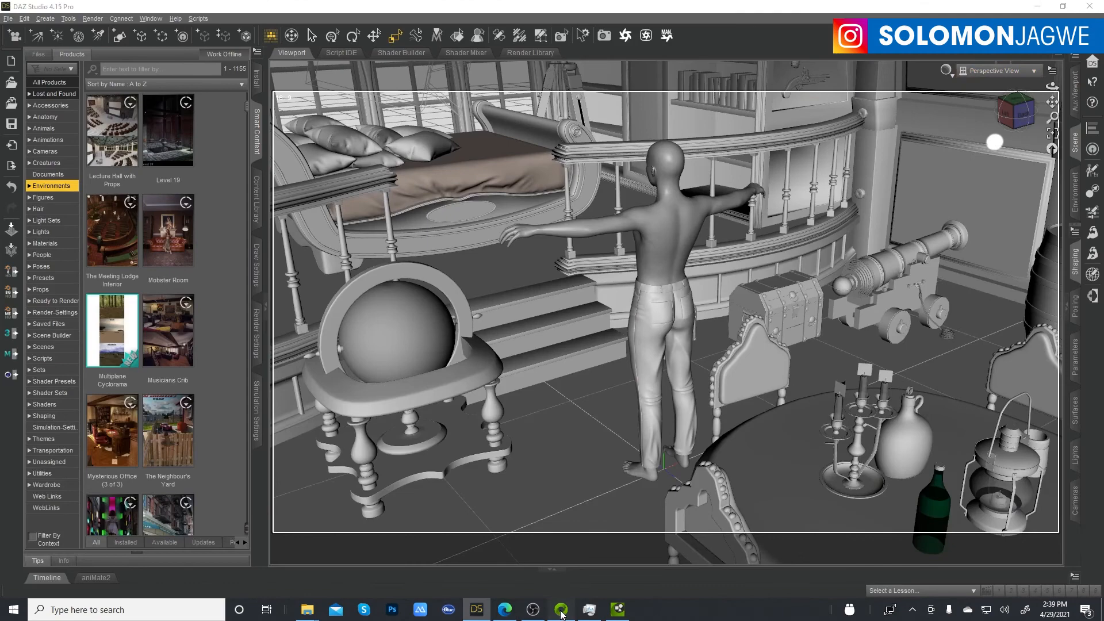
Switch to the Omniverse Launcher and show the connectors available in the Exchange
{"action": "left_click", "coordinate": [561, 609]}
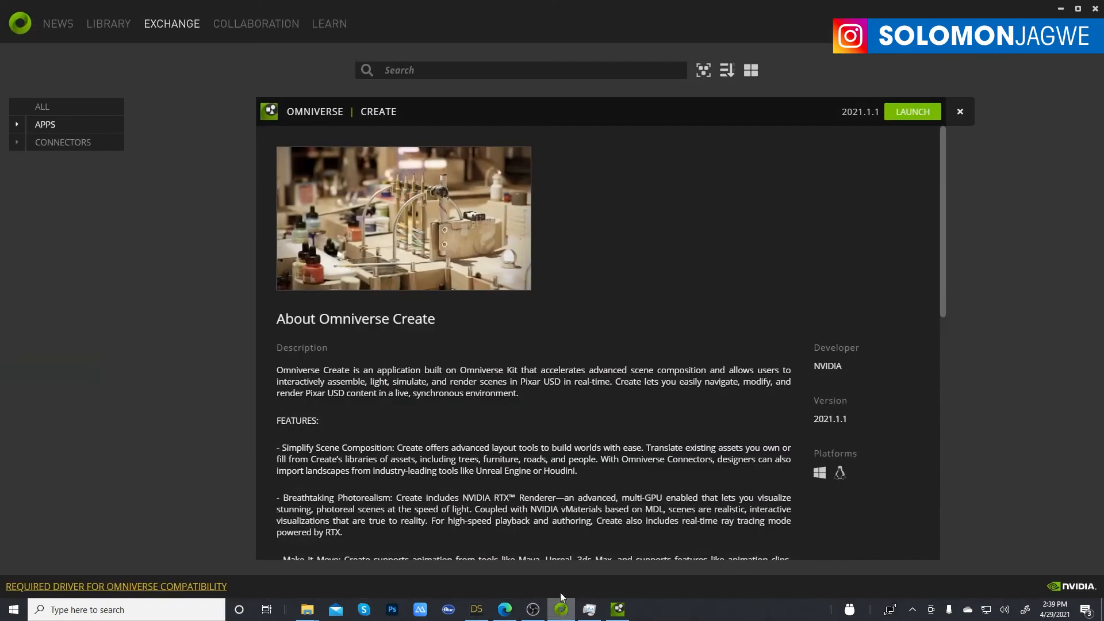
{"action": "left_click", "coordinate": [72, 147]}
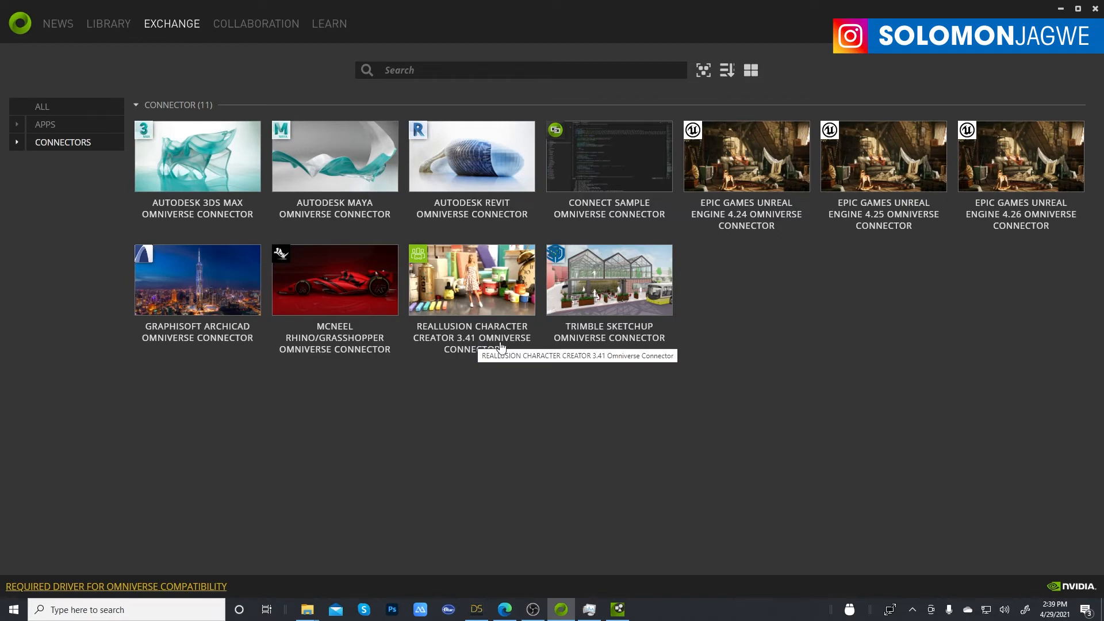
Switch to DAZ Studio and open the recent scene Pirate_Female_01.duf without saving the current cabin scene
{"action": "left_click", "coordinate": [1062, 9]}
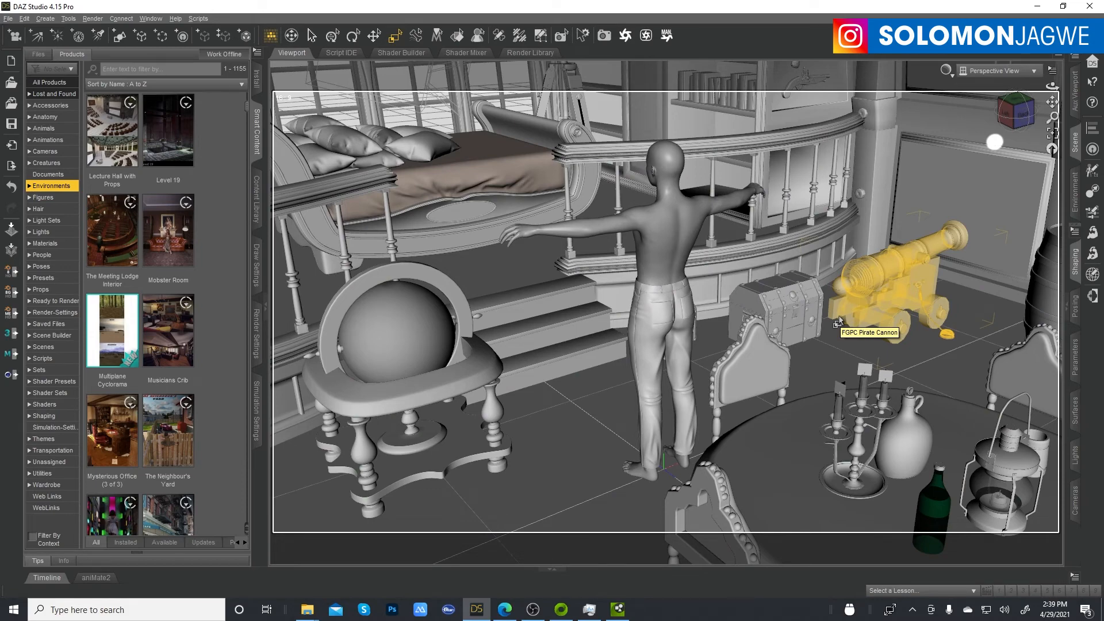
{"action": "left_click", "coordinate": [1039, 7]}
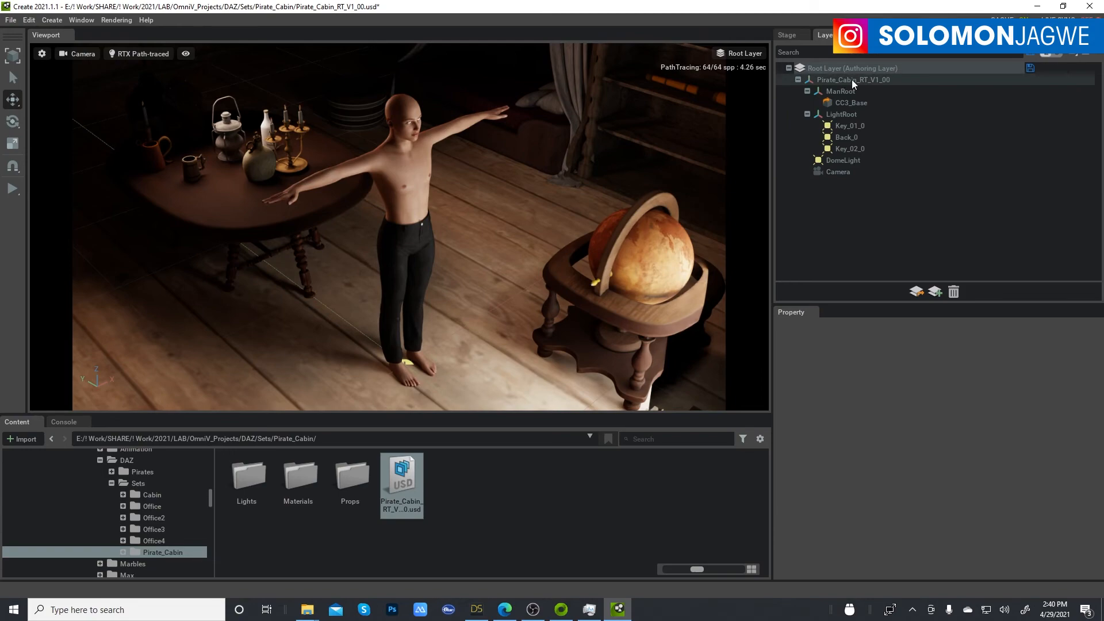
{"action": "left_click", "coordinate": [481, 612]}
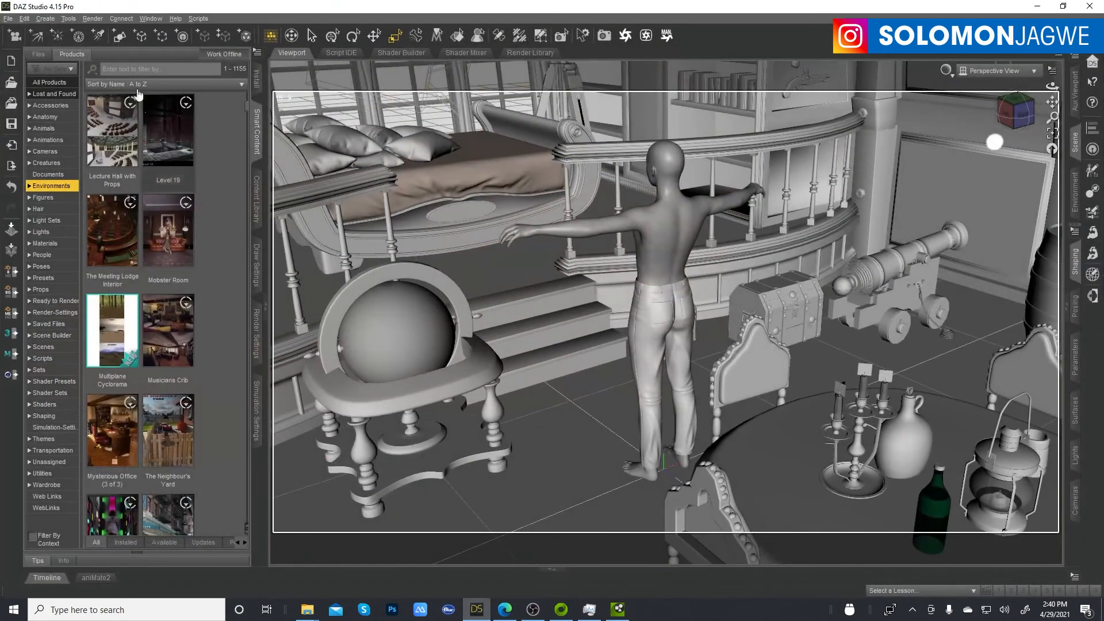
{"action": "left_click", "coordinate": [8, 19]}
{"action": "mouse_move", "coordinate": [63, 61]}
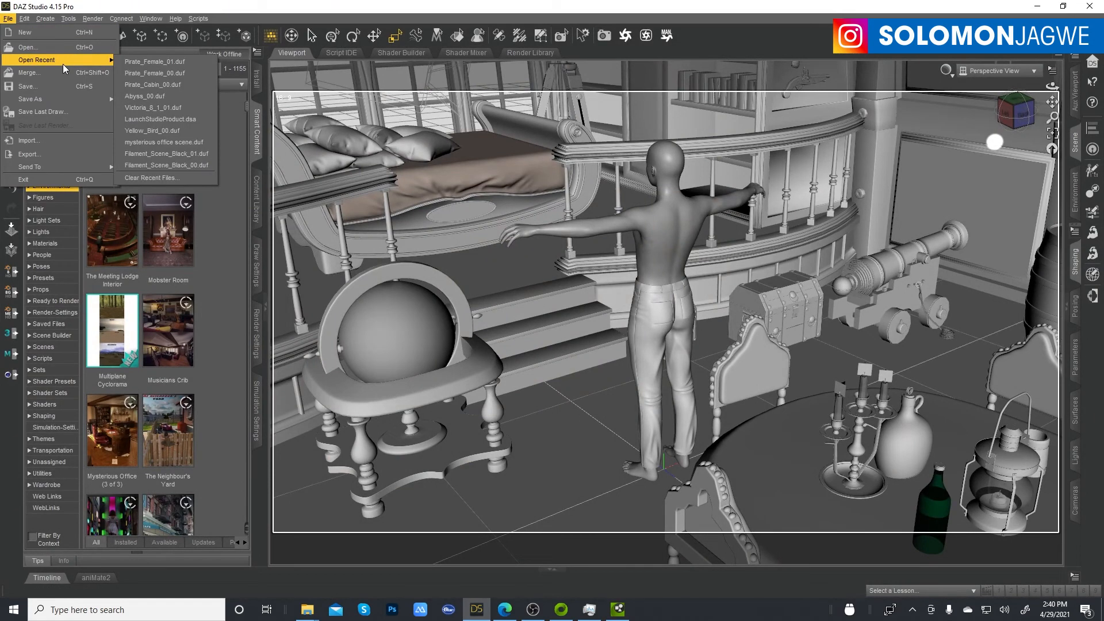
{"action": "left_click", "coordinate": [168, 62]}
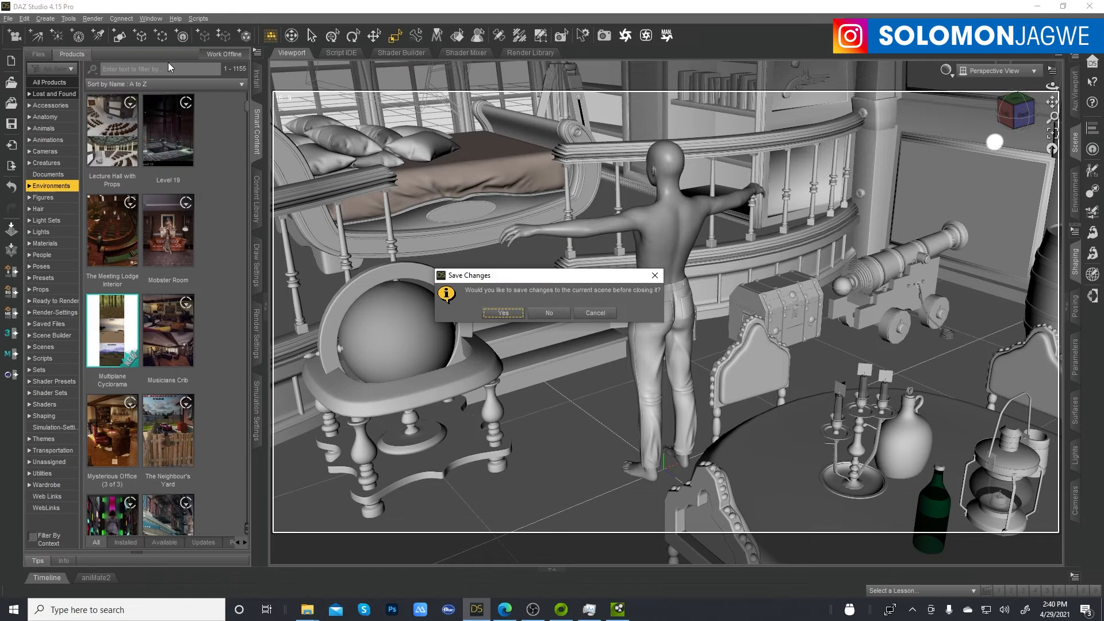
{"action": "left_click", "coordinate": [550, 313]}
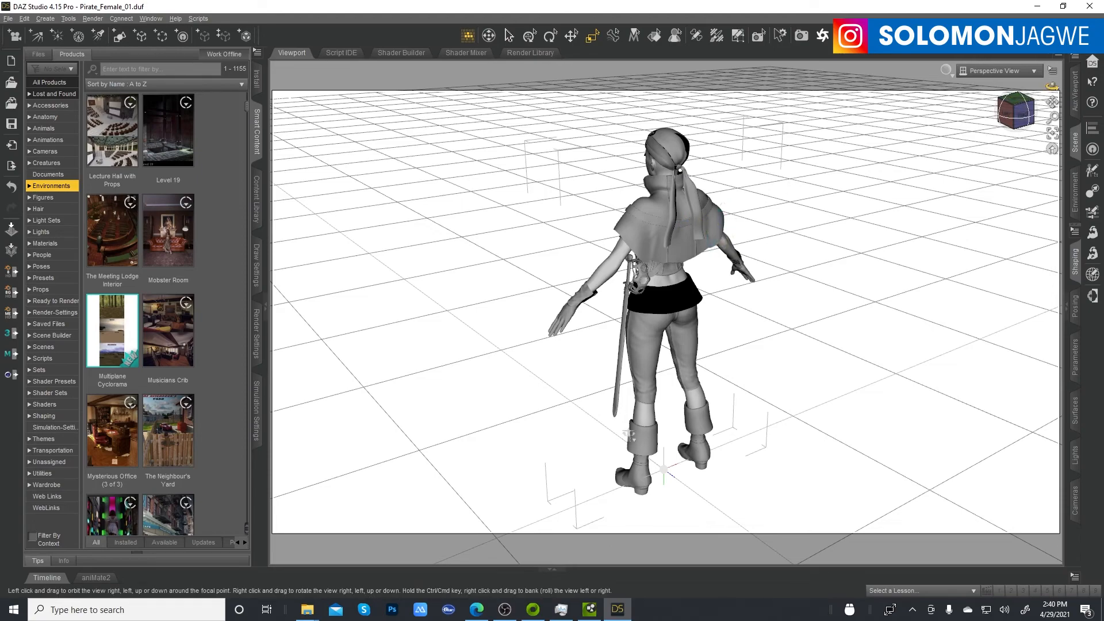
Examine the female pirate figure from the front, including the outfit, headscarf and face up close
{"action": "left_click_drag", "start_coordinate": [1052, 87], "coordinate": [906, 104]}
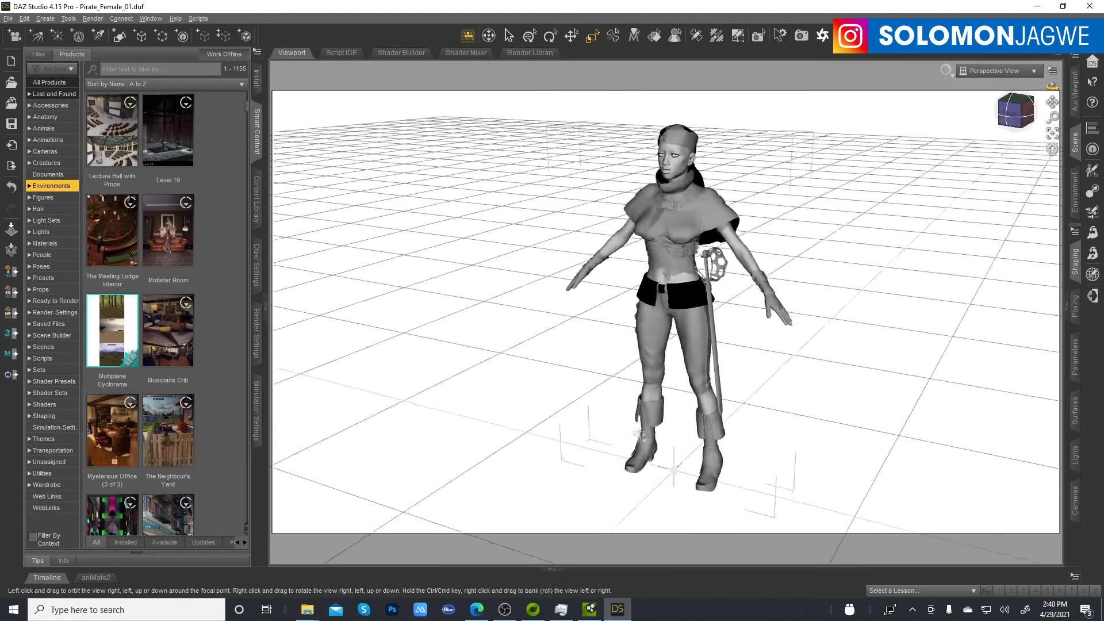
{"action": "left_click_drag", "start_coordinate": [1052, 118], "coordinate": [1053, 60]}
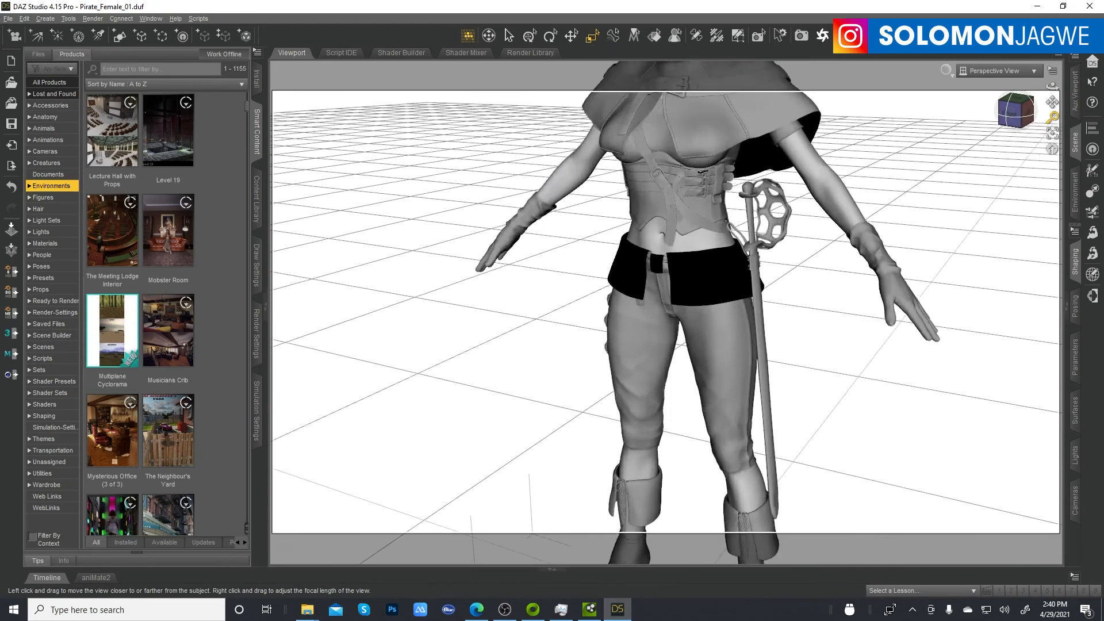
{"action": "left_click_drag", "start_coordinate": [1052, 103], "coordinate": [1032, 299]}
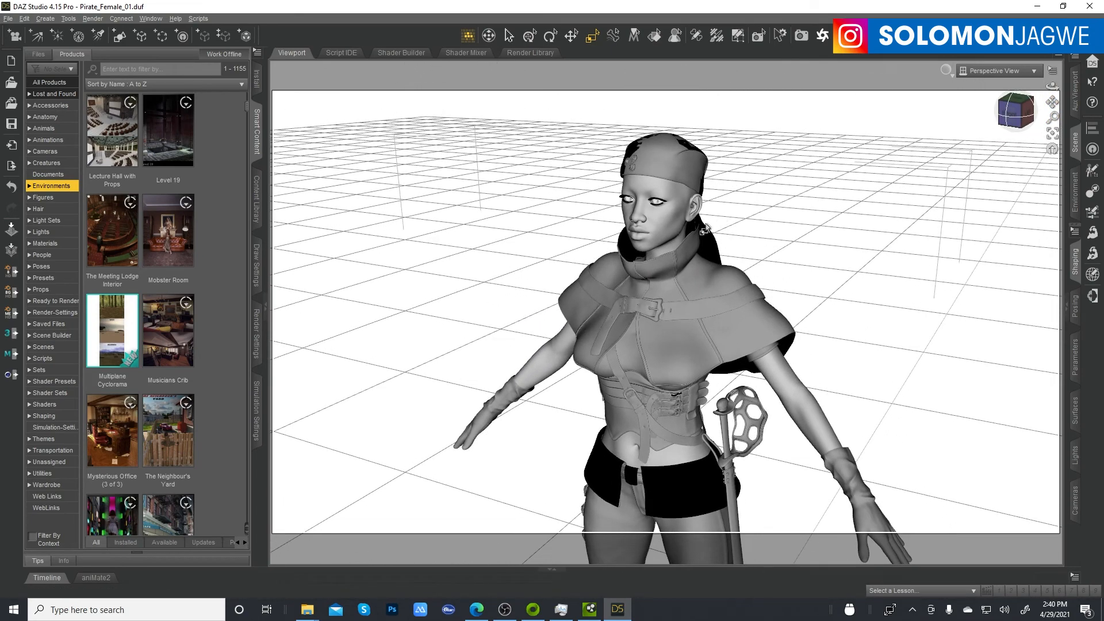
{"action": "mouse_move", "coordinate": [1053, 118]}
{"action": "left_mouse_down"}
{"action": "mouse_move", "coordinate": [1074, 108]}
{"action": "mouse_move", "coordinate": [1053, 106]}
{"action": "mouse_move", "coordinate": [1054, 133]}
{"action": "left_mouse_up"}
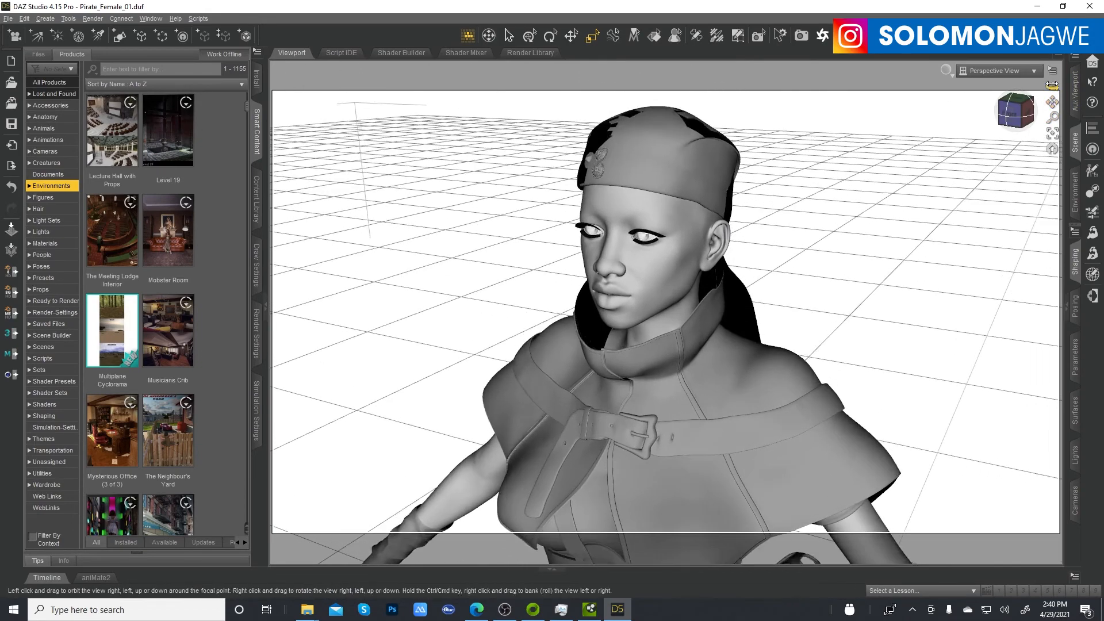
{"action": "left_click_drag", "start_coordinate": [1052, 87], "coordinate": [1057, 67]}
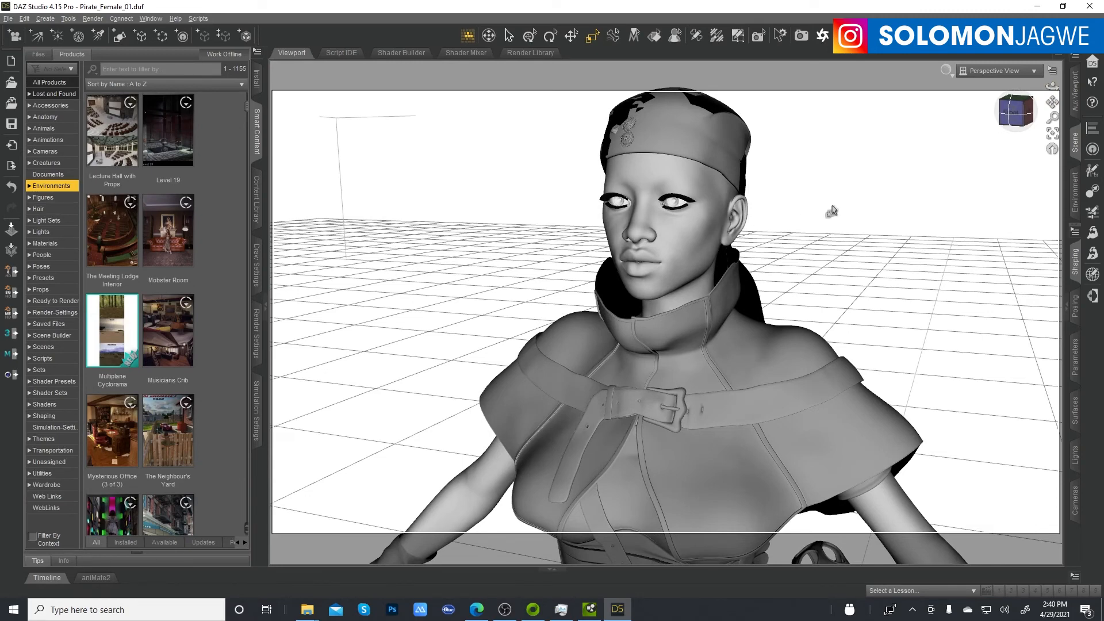
Switch to Omniverse Create, expand CC3_Base in the stage hierarchy and hide CC_Base_Tongue and CC_Base_Body
{"action": "left_click", "coordinate": [1042, 9]}
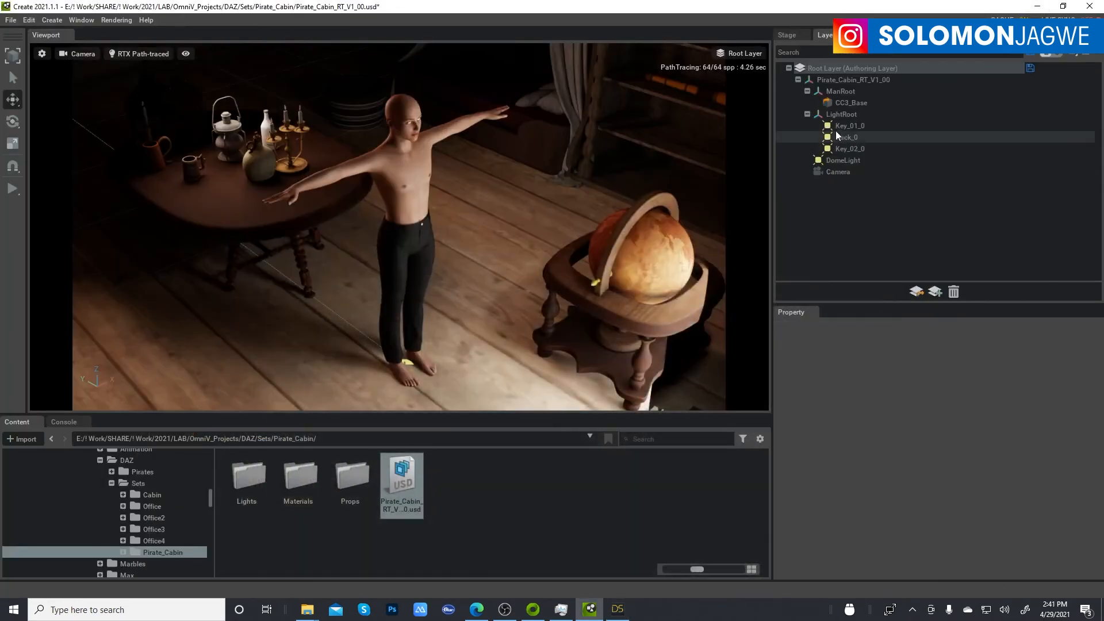
{"action": "left_click", "coordinate": [853, 102]}
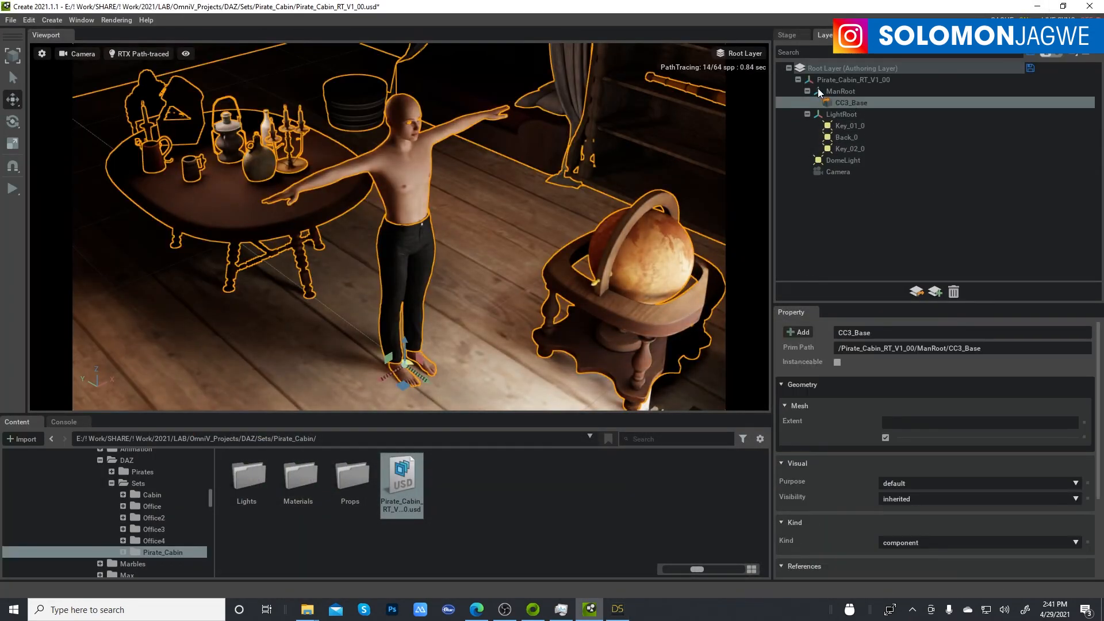
{"action": "left_click", "coordinate": [797, 36]}
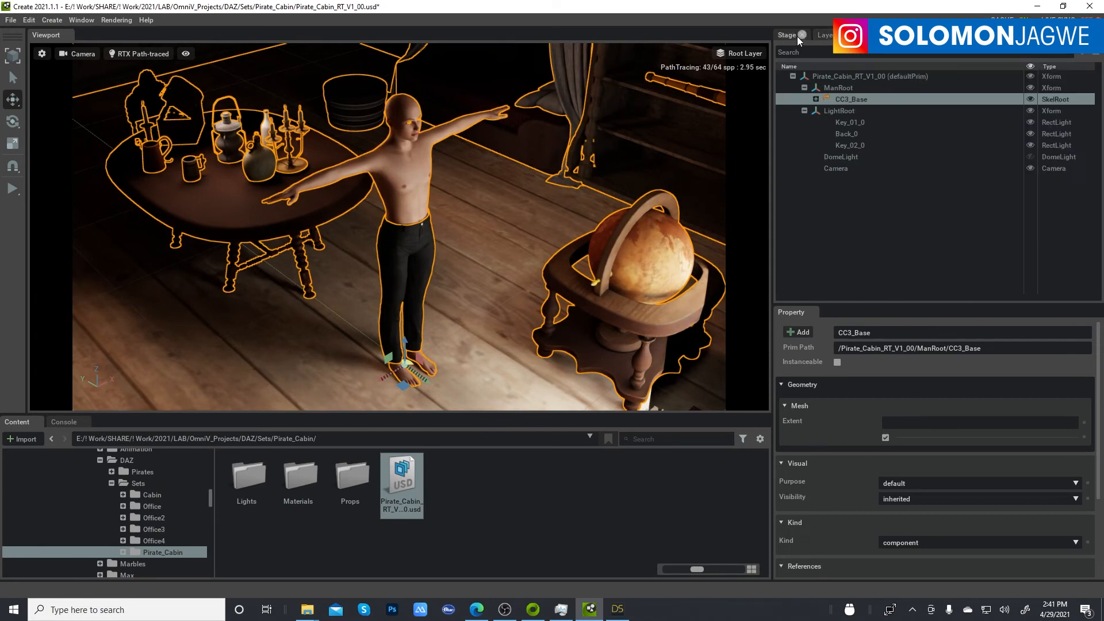
{"action": "left_click", "coordinate": [815, 99]}
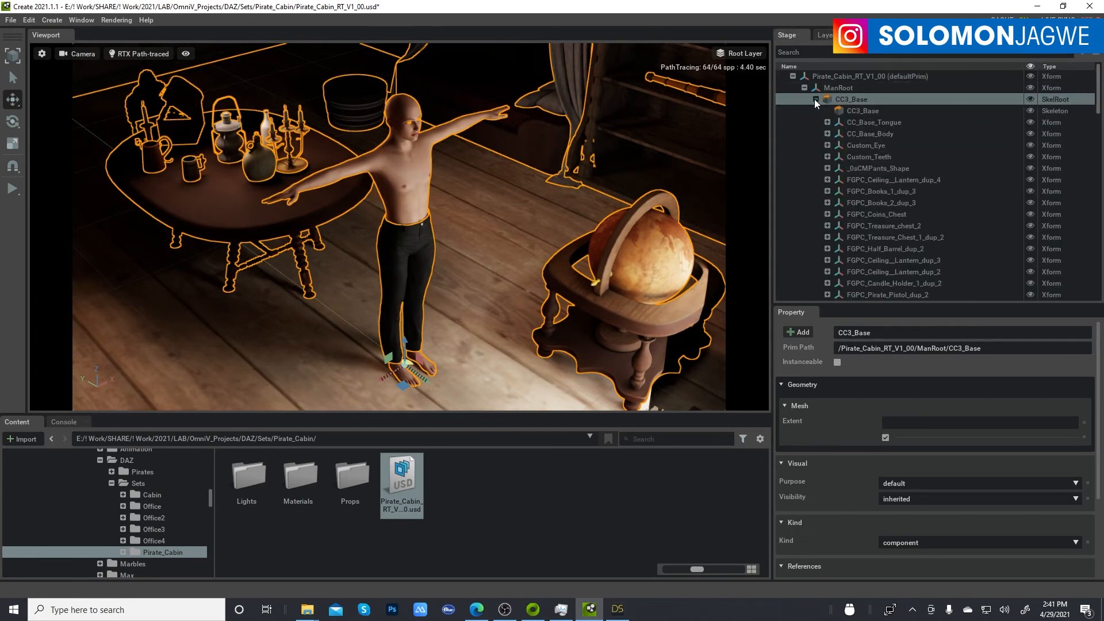
{"action": "left_click", "coordinate": [1031, 122]}
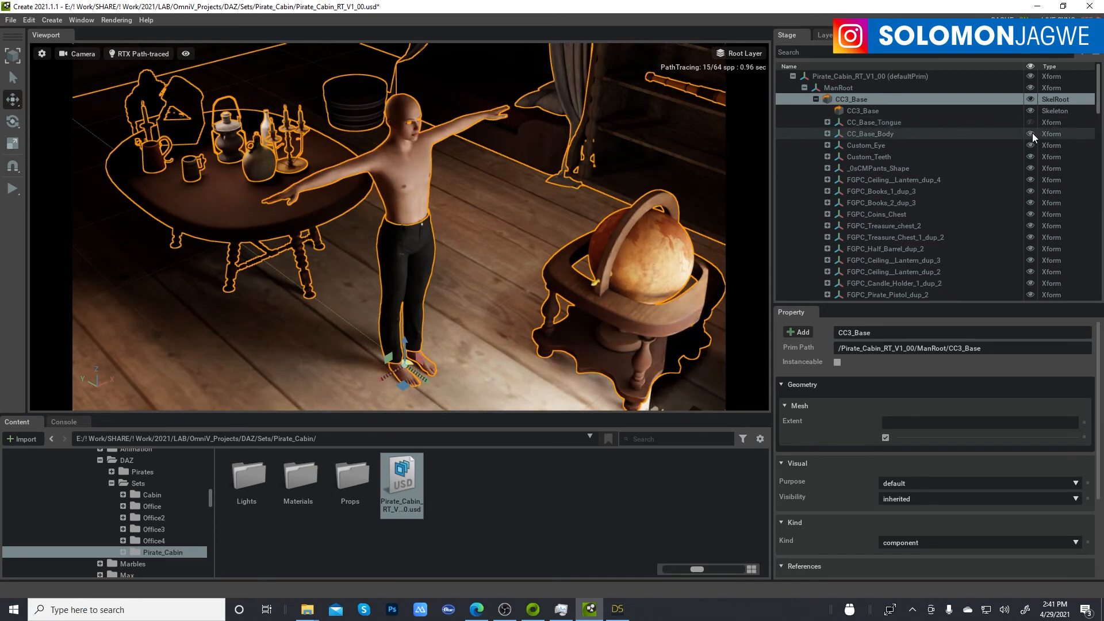
{"action": "left_click", "coordinate": [1031, 134]}
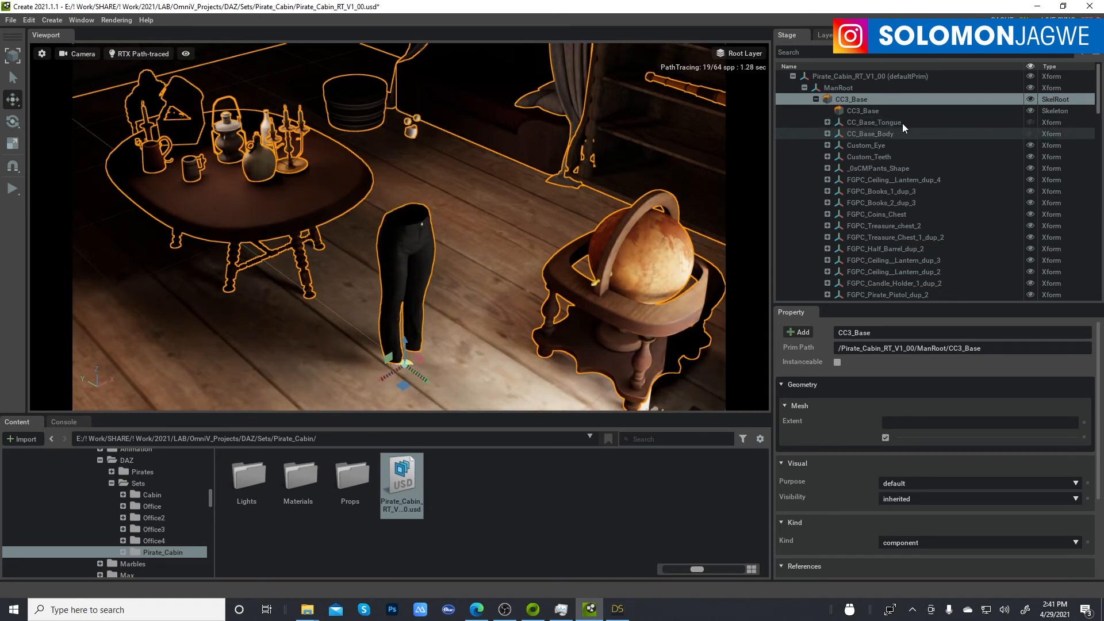
Set the viewport renderer to RTX Real-Time and hide the figure's Custom_Eye, Custom_Teeth and pants shape
{"action": "left_click", "coordinate": [156, 54]}
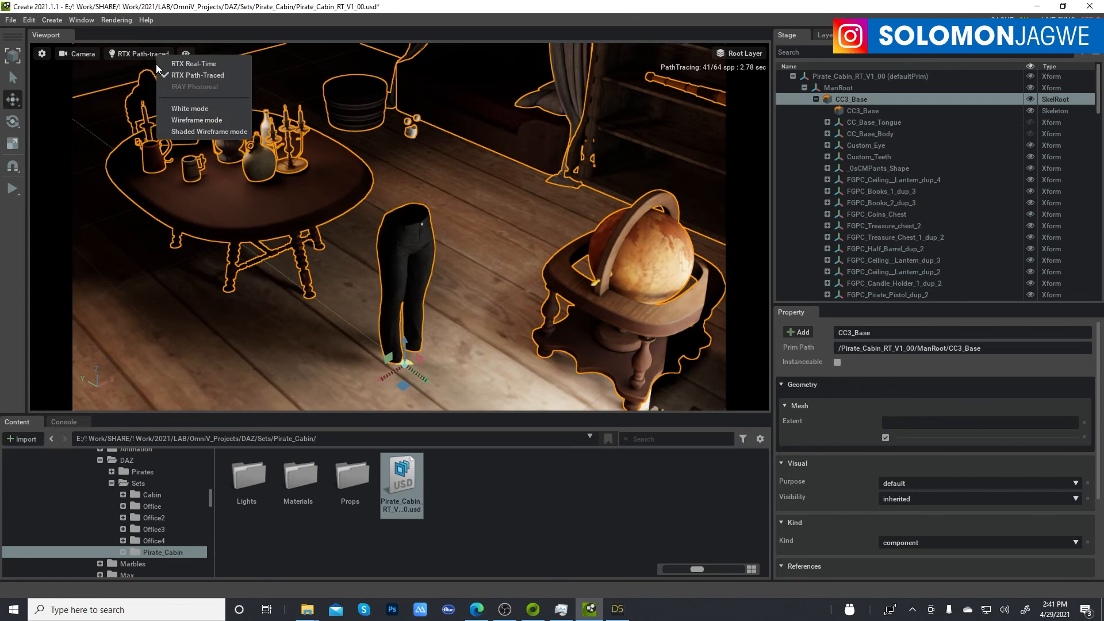
{"action": "left_click", "coordinate": [199, 64]}
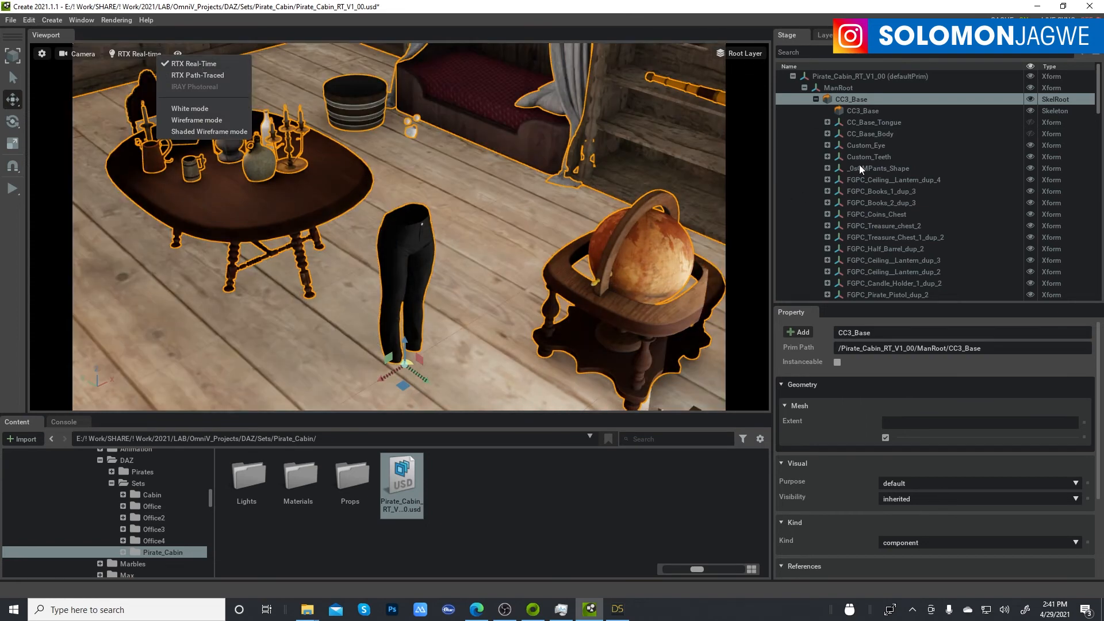
{"action": "left_click", "coordinate": [882, 133]}
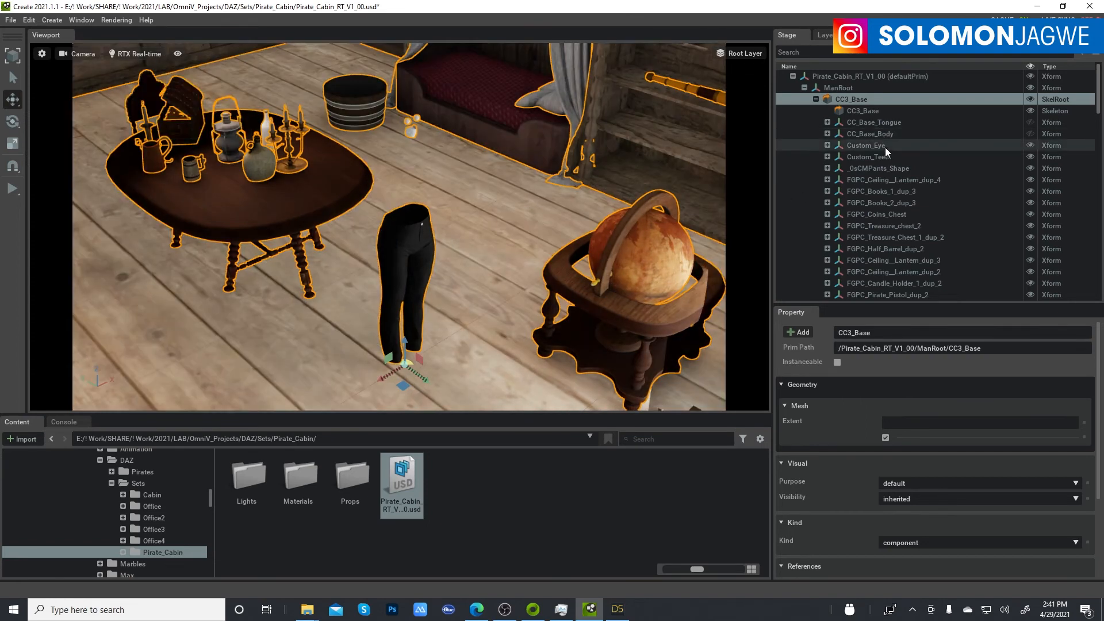
{"action": "left_click", "coordinate": [1033, 146]}
{"action": "left_click", "coordinate": [1033, 156]}
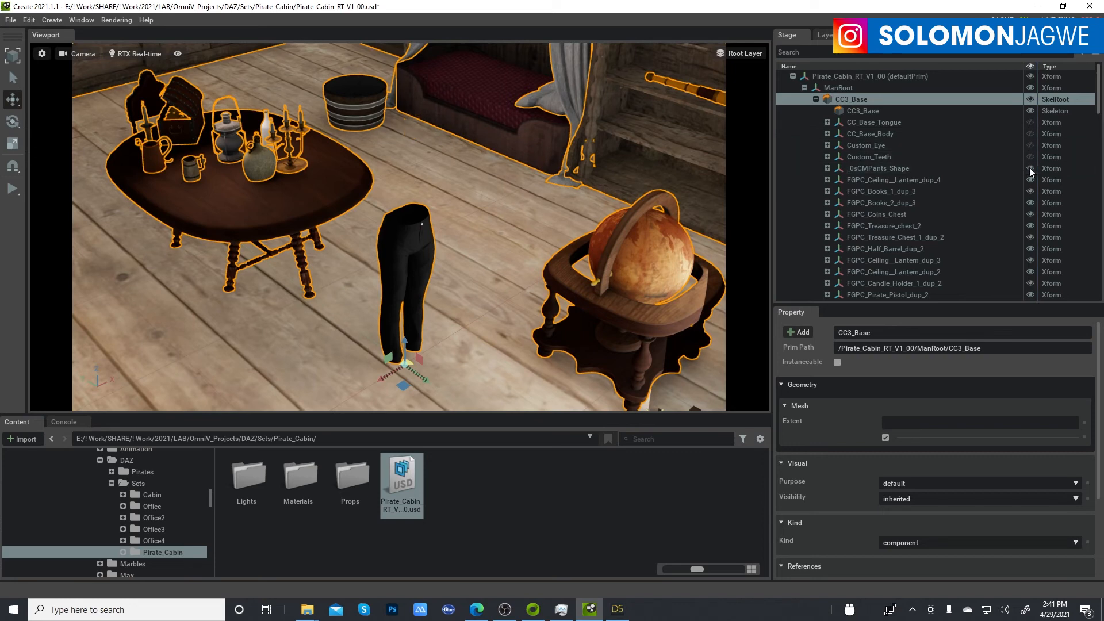
{"action": "left_click", "coordinate": [1030, 168]}
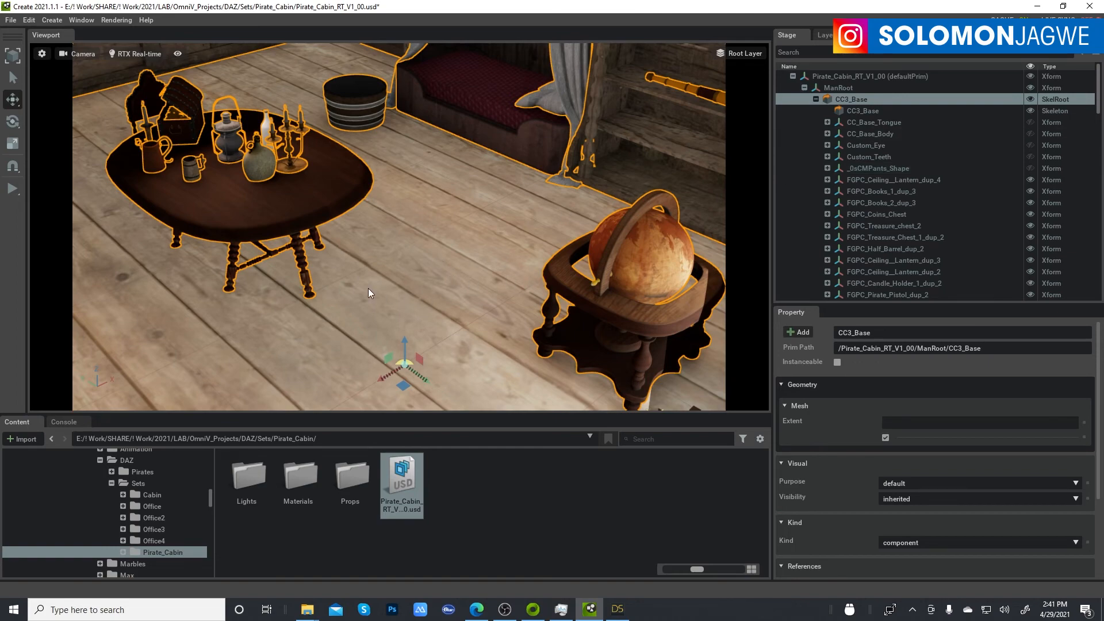
Add Female_Pirate_RT_00.usd from the DAZ/Pirates/Female_Pirate1 folder to the cabin floor between the globe and the round table
{"action": "right_click_drag", "start_coordinate": [368, 289], "coordinate": [450, 307], "text": "alt"}
{"action": "left_click_drag", "start_coordinate": [451, 307], "coordinate": [669, 282], "text": "alt"}
{"action": "left_click_drag", "start_coordinate": [579, 279], "coordinate": [696, 260], "text": "alt"}
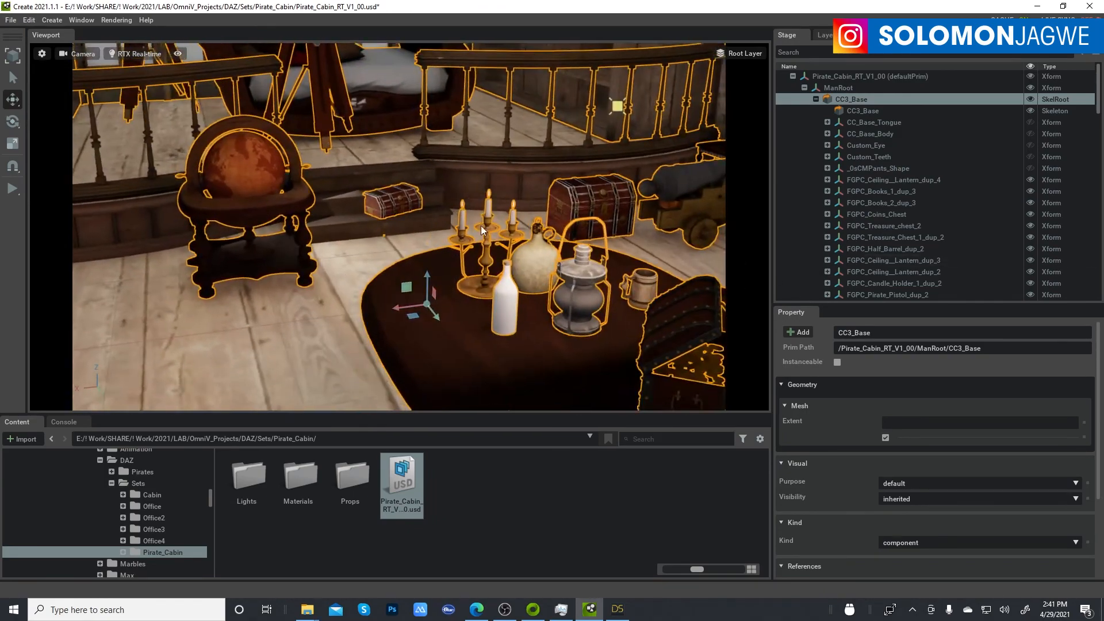
{"action": "left_click_drag", "start_coordinate": [481, 226], "coordinate": [456, 289], "text": "alt"}
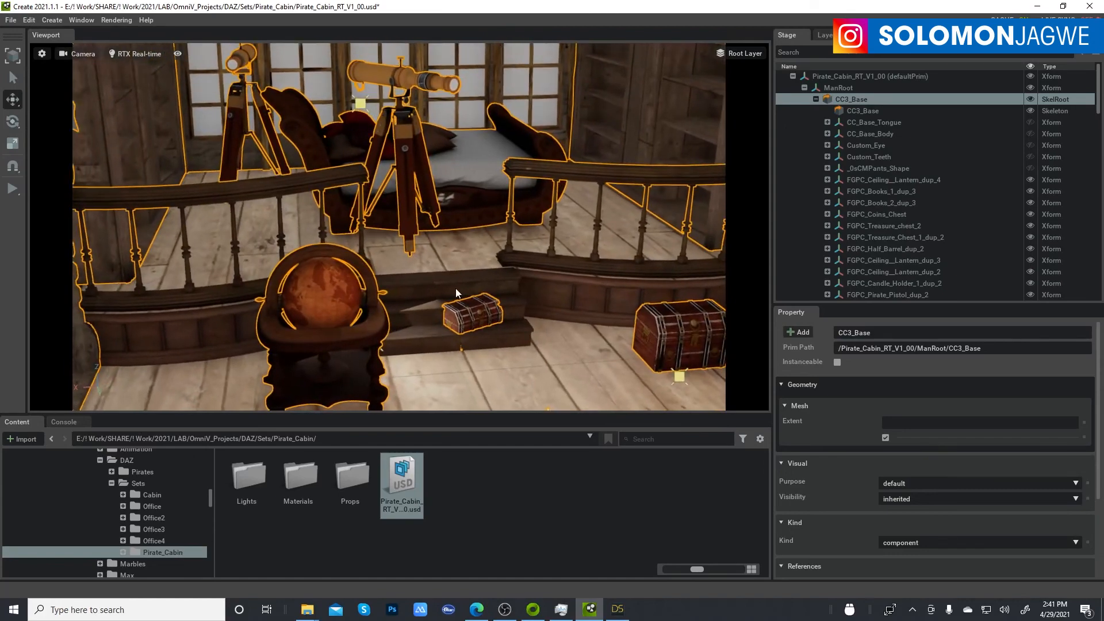
{"action": "left_click_drag", "start_coordinate": [483, 245], "coordinate": [444, 251], "text": "alt"}
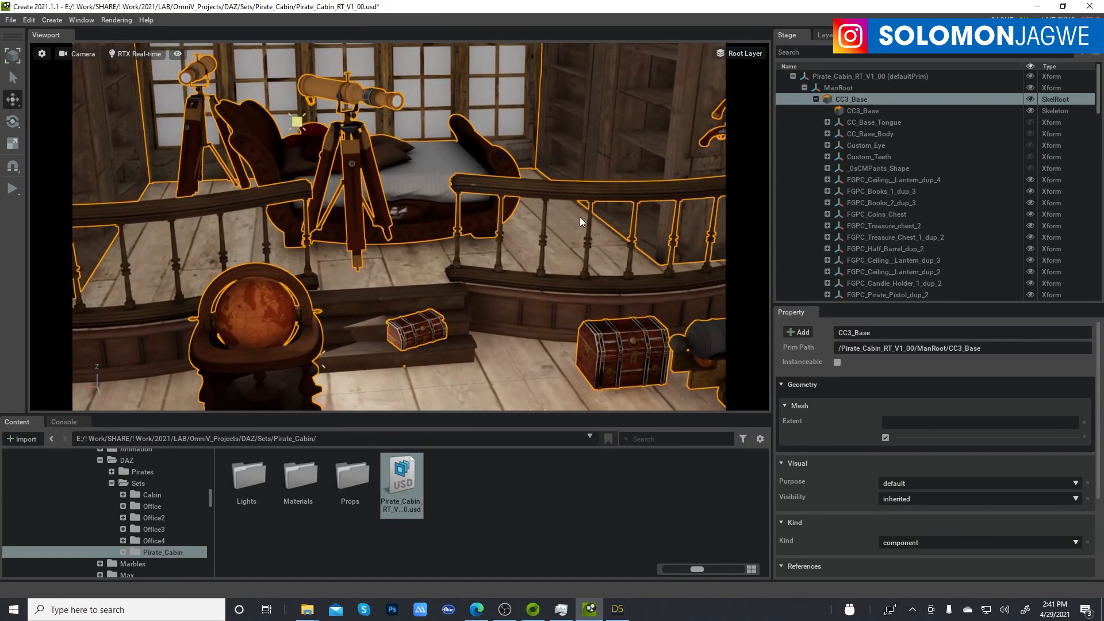
{"action": "left_click_drag", "start_coordinate": [581, 222], "coordinate": [557, 226], "text": "alt"}
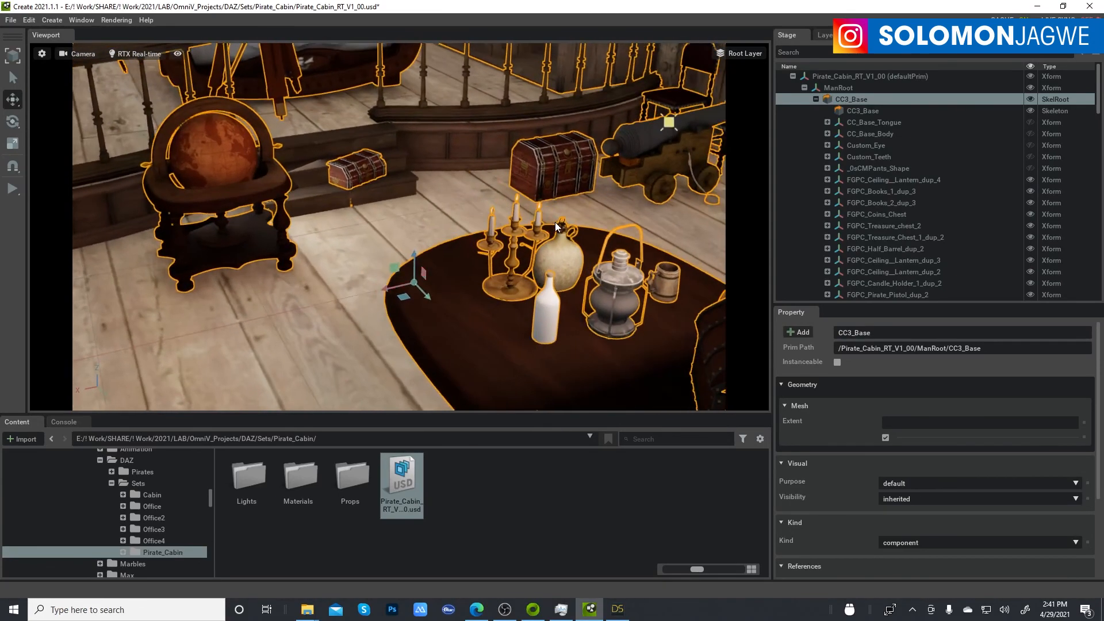
{"action": "left_click", "coordinate": [521, 546]}
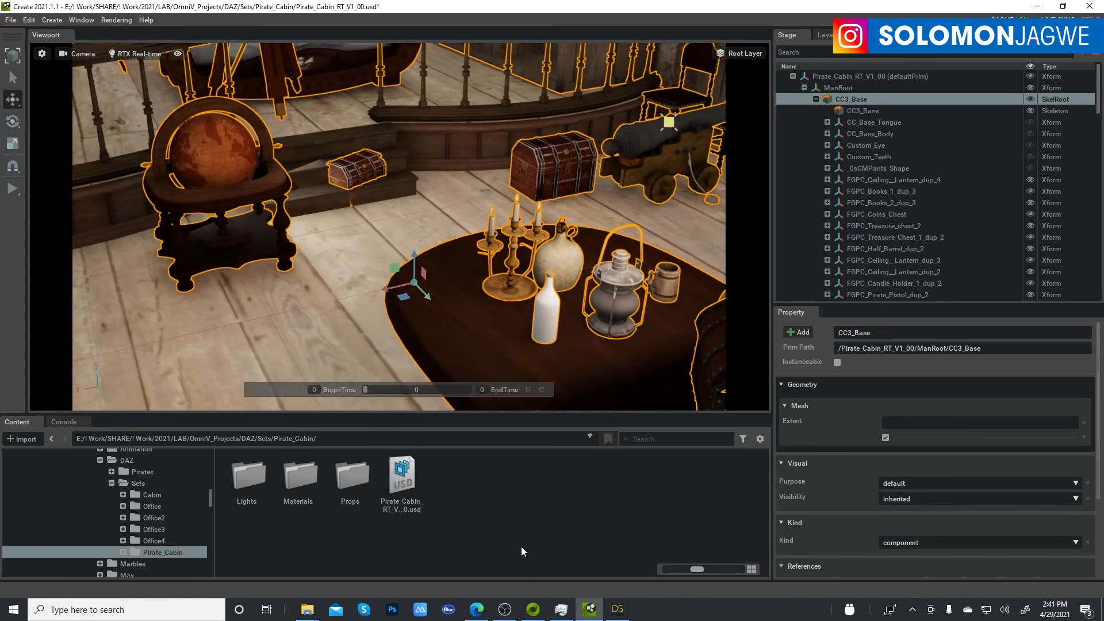
{"action": "left_click", "coordinate": [138, 471]}
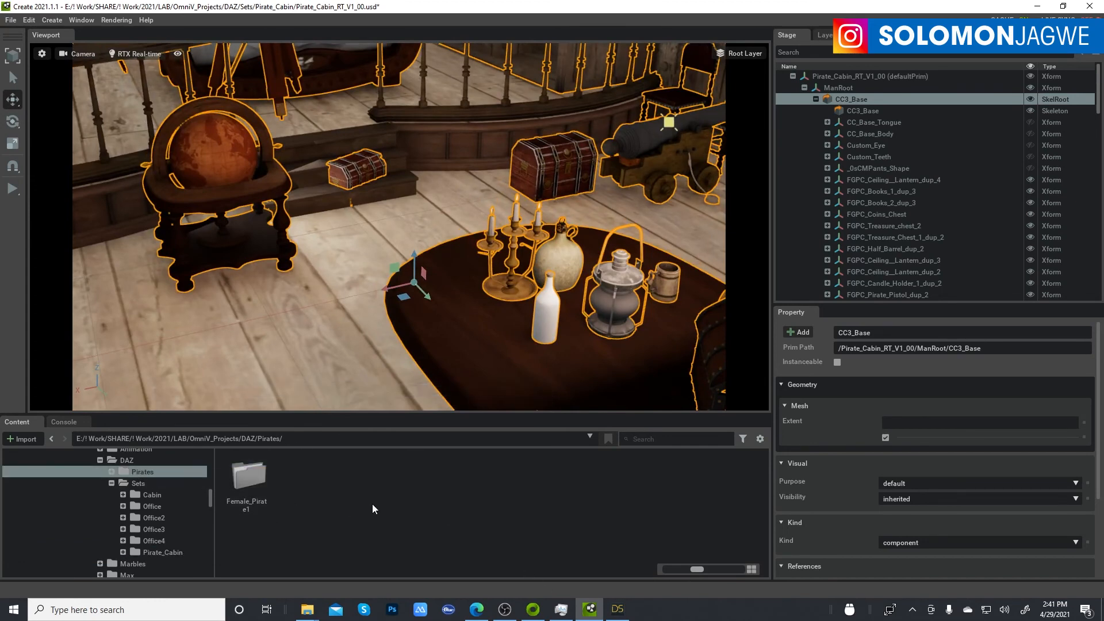
{"action": "left_click", "coordinate": [111, 472]}
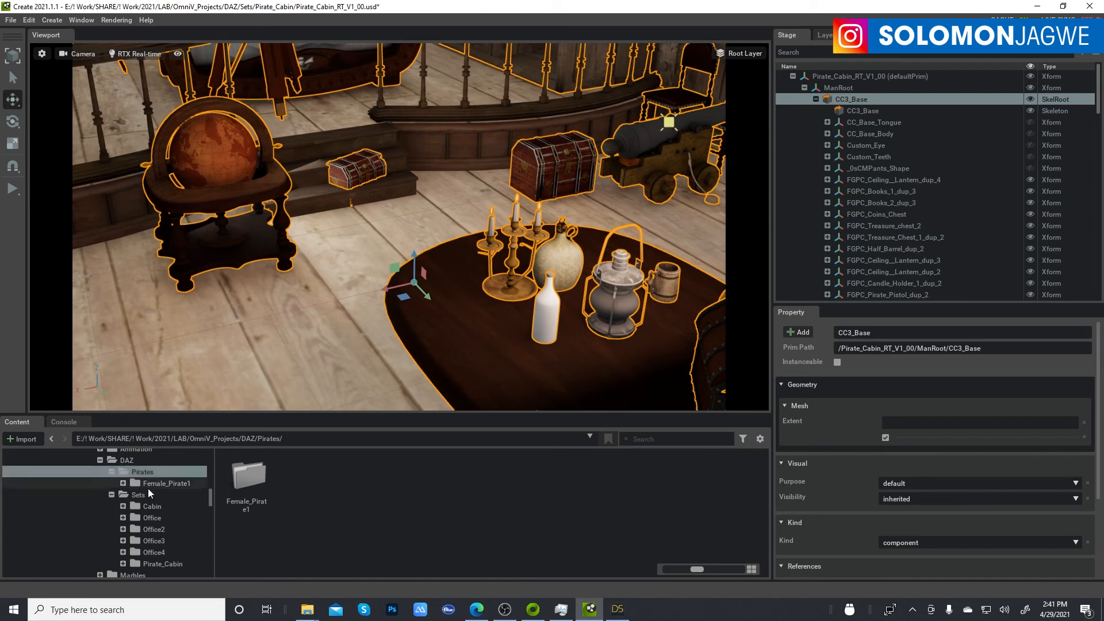
{"action": "left_click", "coordinate": [162, 484]}
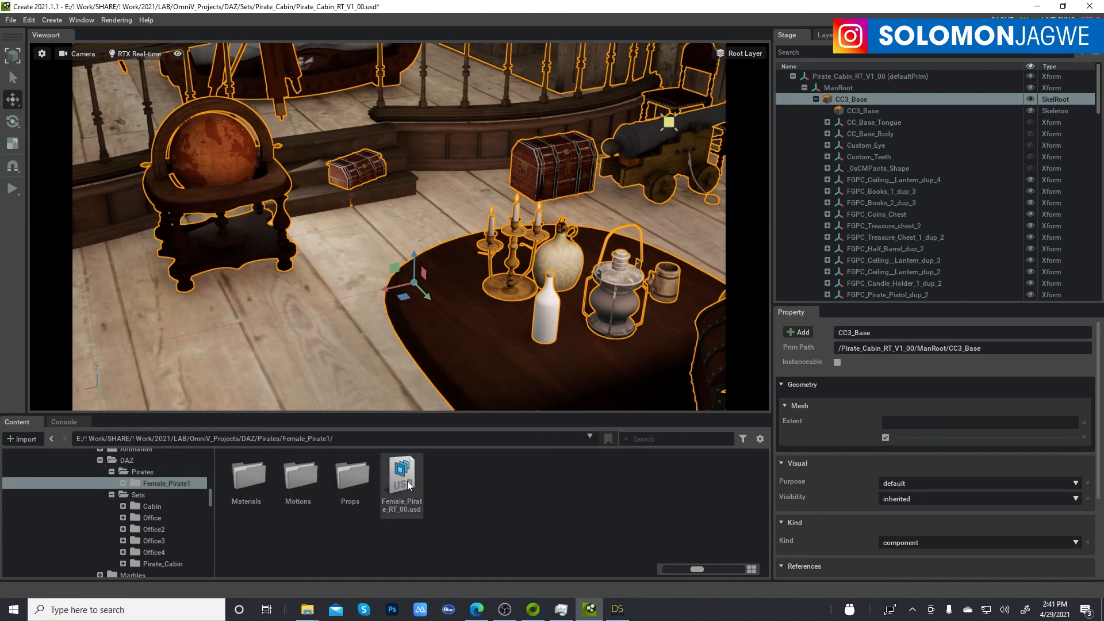
{"action": "left_click_drag", "start_coordinate": [407, 485], "coordinate": [330, 347]}
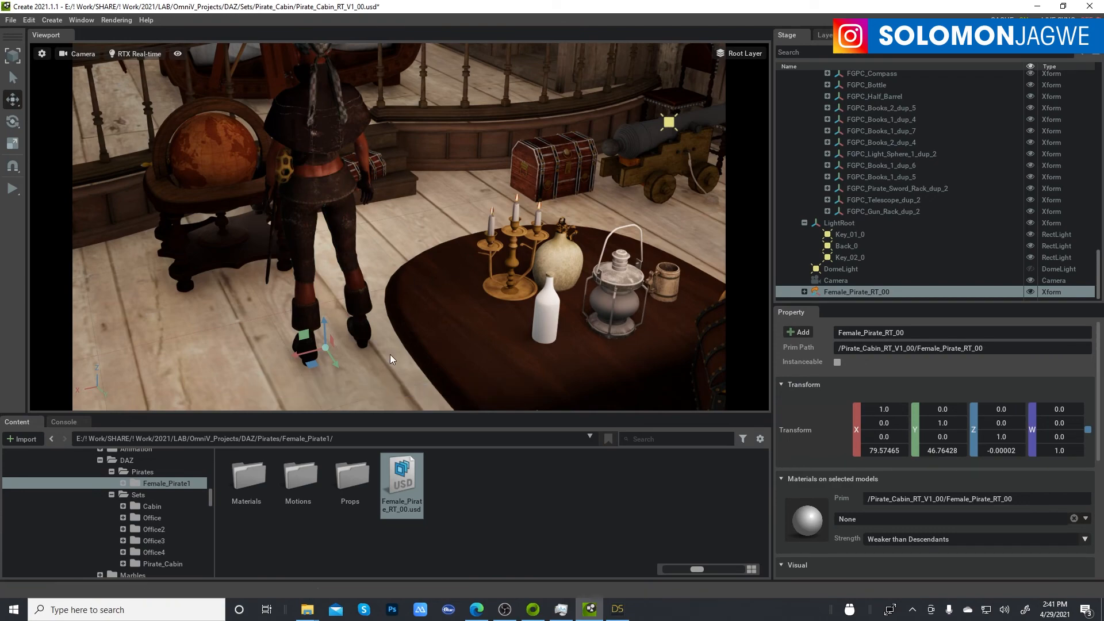
Examine the female pirate from the front beside the table, moving in on her outfit and face
{"action": "left_click_drag", "start_coordinate": [379, 370], "coordinate": [783, 385], "text": "alt"}
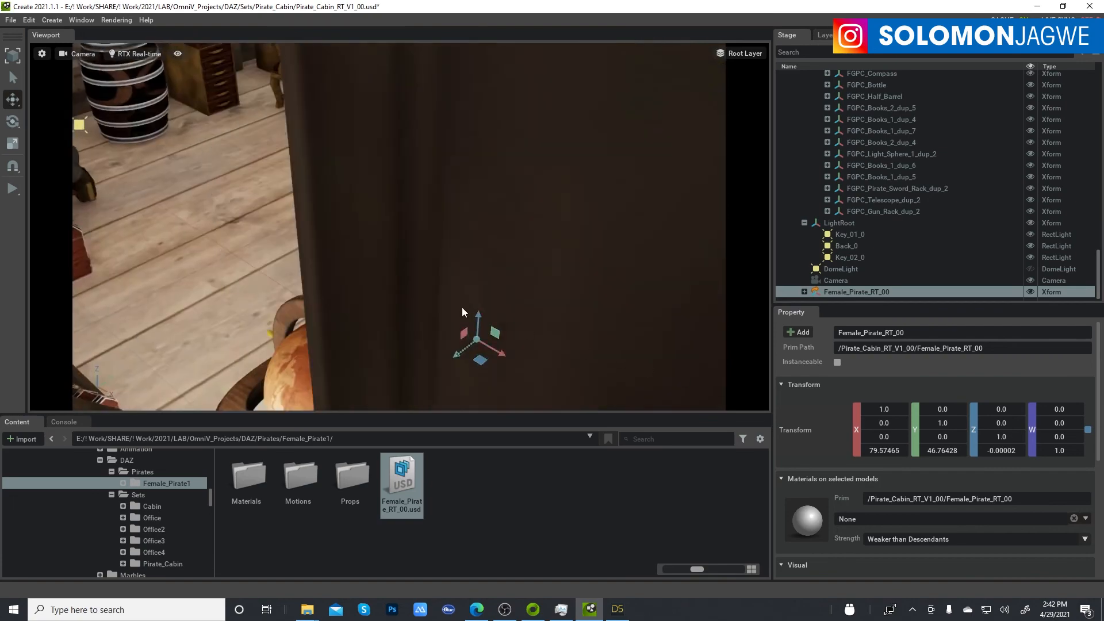
{"action": "left_click_drag", "start_coordinate": [461, 307], "coordinate": [529, 199], "text": "alt"}
{"action": "middle_click_drag", "start_coordinate": [529, 199], "coordinate": [530, 391]}
{"action": "left_click_drag", "start_coordinate": [496, 326], "coordinate": [493, 248], "text": "alt"}
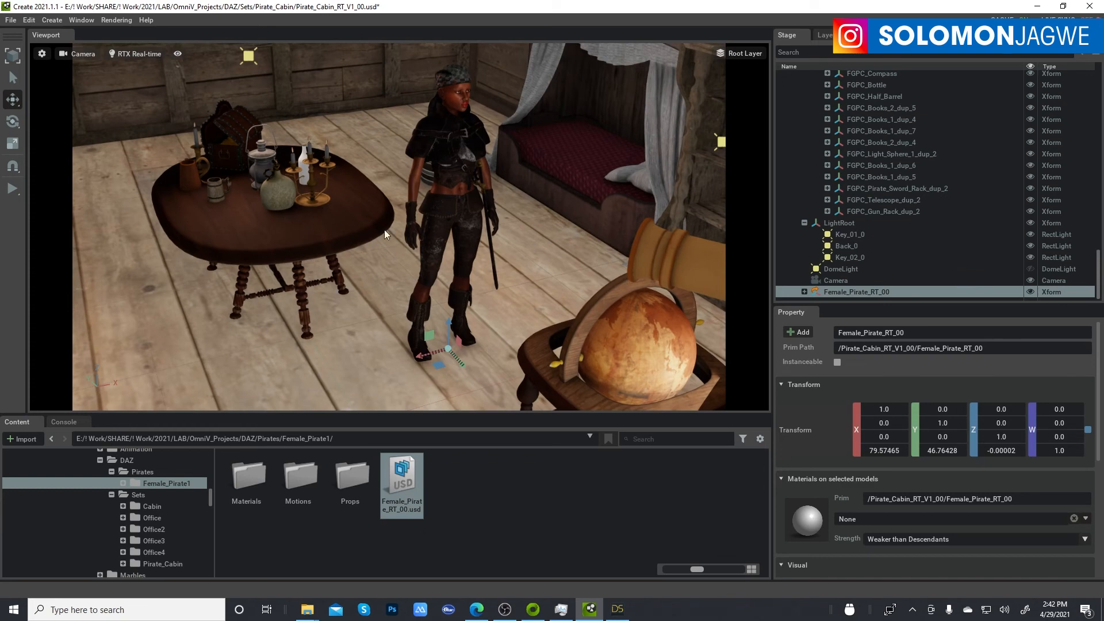
{"action": "scroll", "coordinate": [463, 252], "scroll_direction": "up", "scroll_amount": 6}
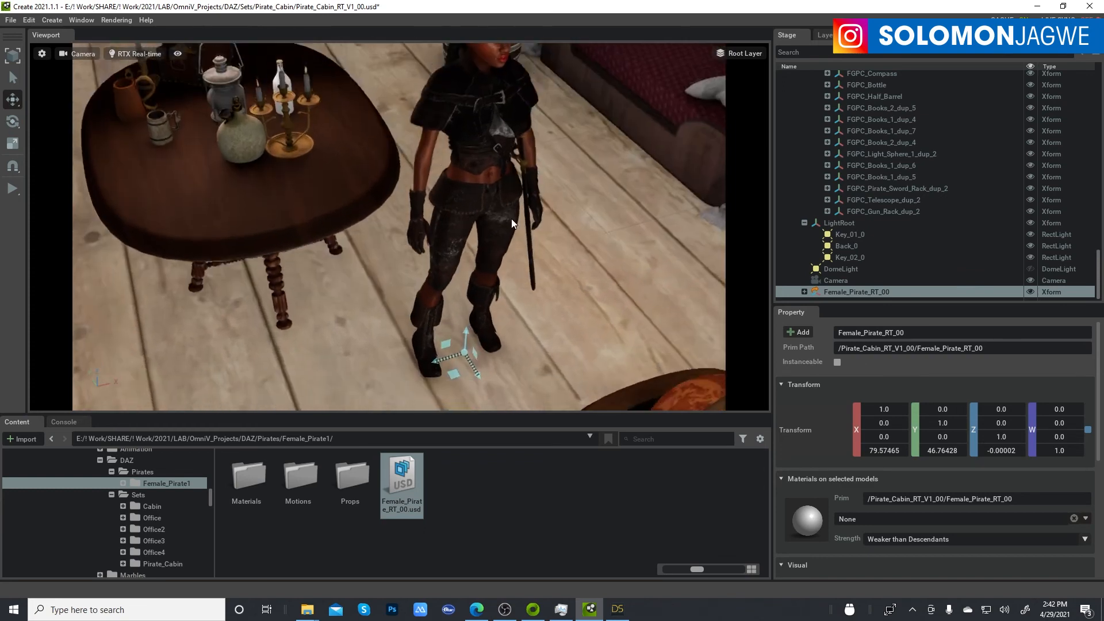
{"action": "left_click_drag", "start_coordinate": [511, 218], "coordinate": [535, 151], "text": "alt"}
{"action": "middle_click_drag", "start_coordinate": [525, 180], "coordinate": [498, 222]}
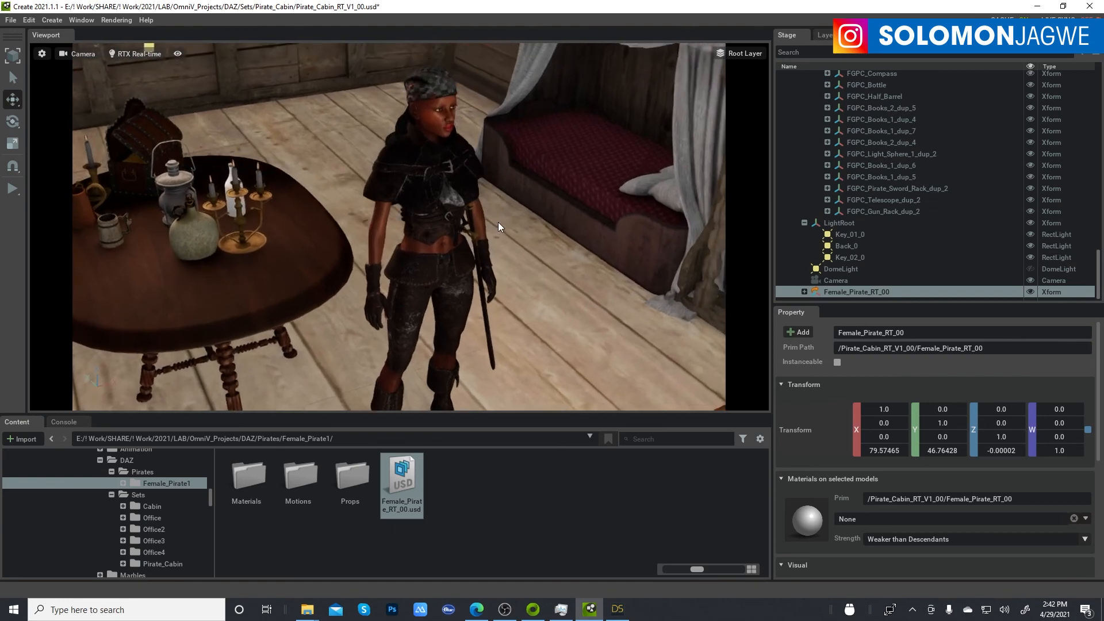
Enlarge the viewport by narrowing the Stage and Property panels and collapsing the content browser, keeping the female pirate in view
{"action": "left_click_drag", "start_coordinate": [498, 222], "coordinate": [521, 228], "text": "alt"}
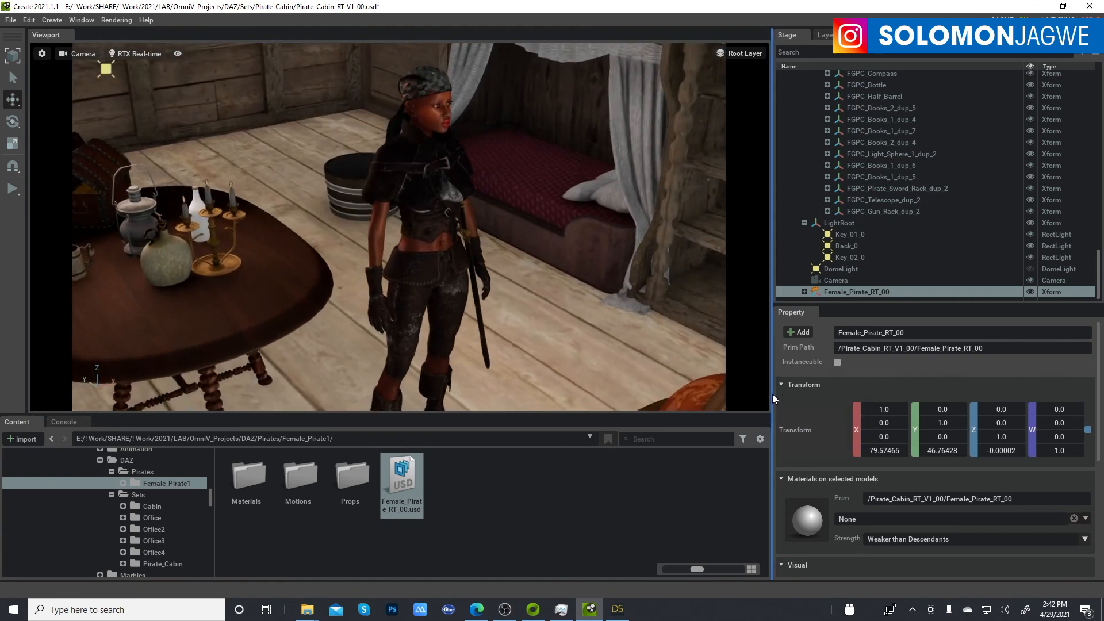
{"action": "left_click_drag", "start_coordinate": [771, 398], "coordinate": [931, 402]}
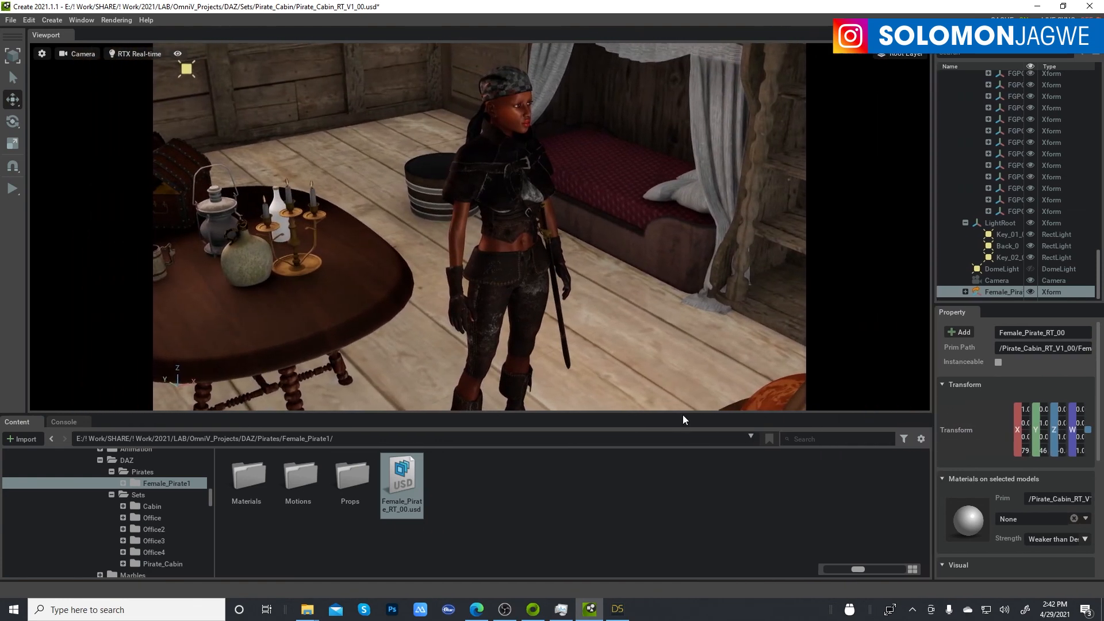
{"action": "left_click_drag", "start_coordinate": [682, 413], "coordinate": [685, 555]}
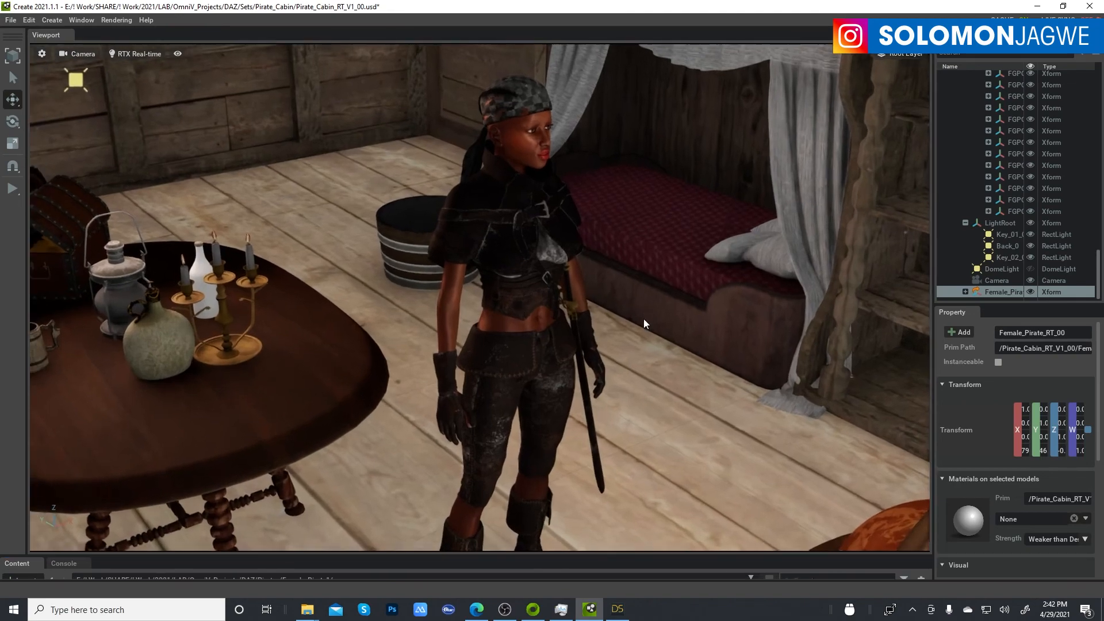
{"action": "left_click_drag", "start_coordinate": [537, 374], "coordinate": [227, 343], "text": "alt"}
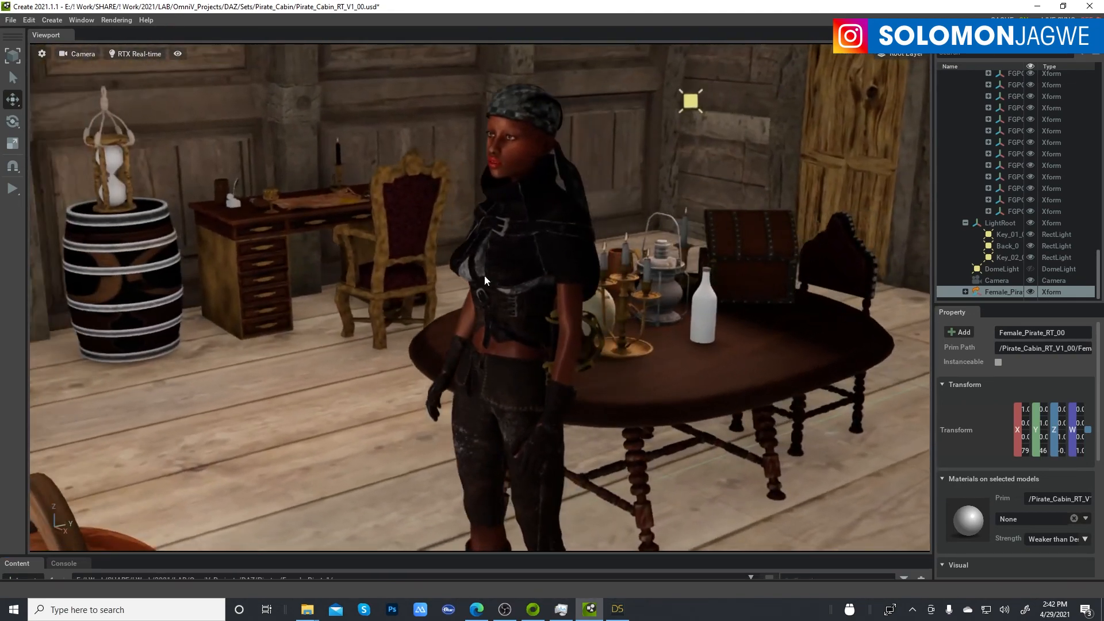
Try the RTX Path-Traced renderer on the female pirate and cabin, and return the viewport to RTX Real-Time
{"action": "middle_click_drag", "start_coordinate": [484, 275], "coordinate": [487, 243]}
{"action": "left_click", "coordinate": [138, 54]}
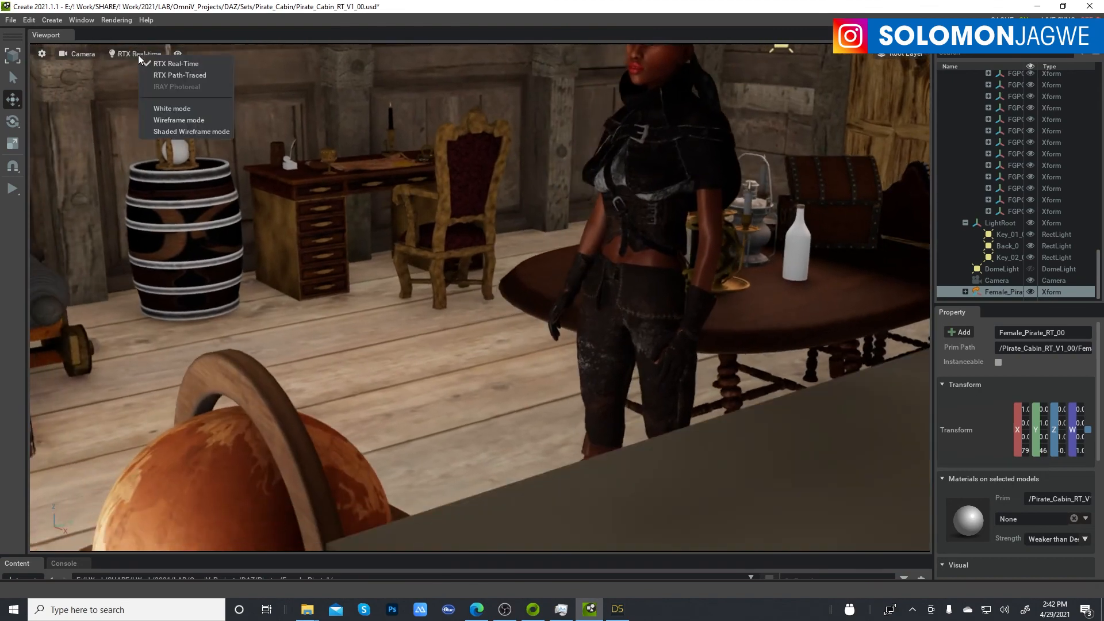
{"action": "left_click", "coordinate": [181, 77]}
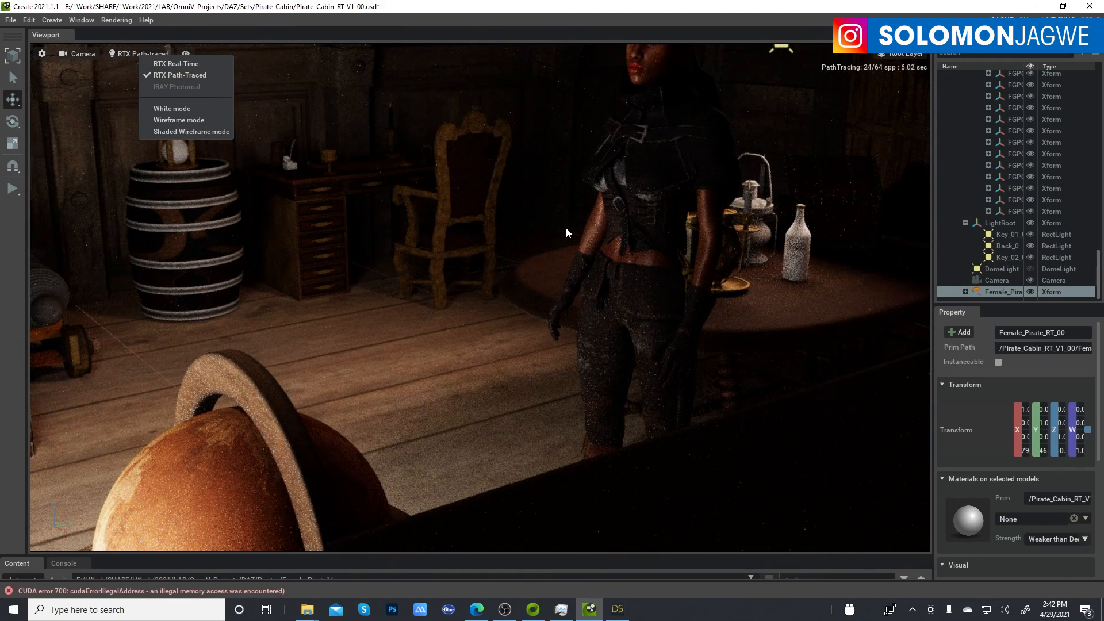
{"action": "scroll", "coordinate": [566, 227], "scroll_direction": "down", "scroll_amount": 3}
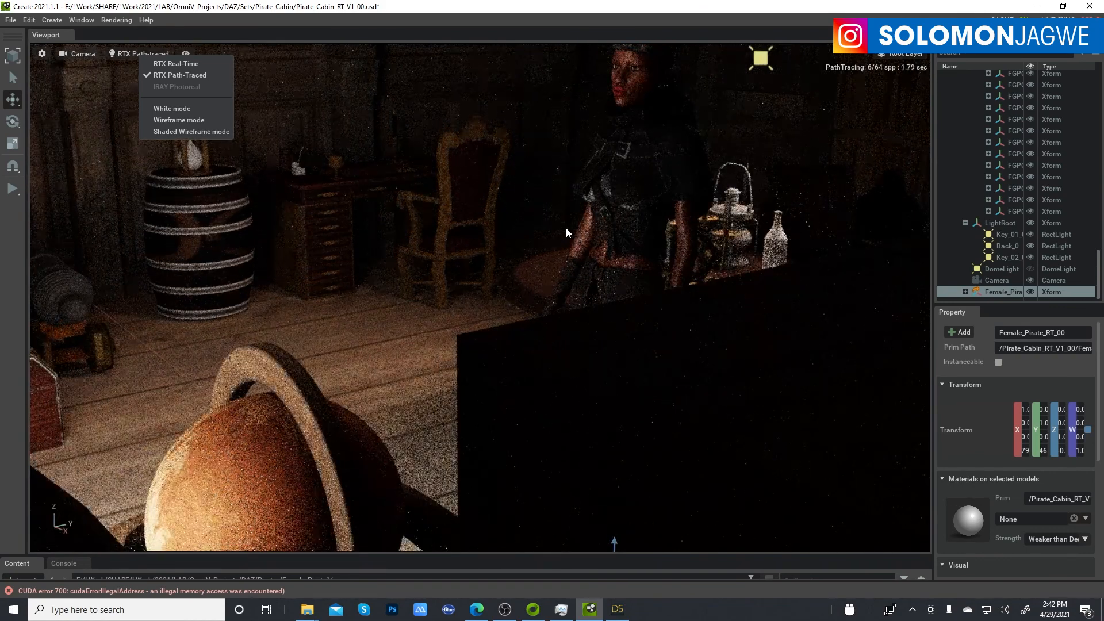
{"action": "left_click", "coordinate": [168, 64]}
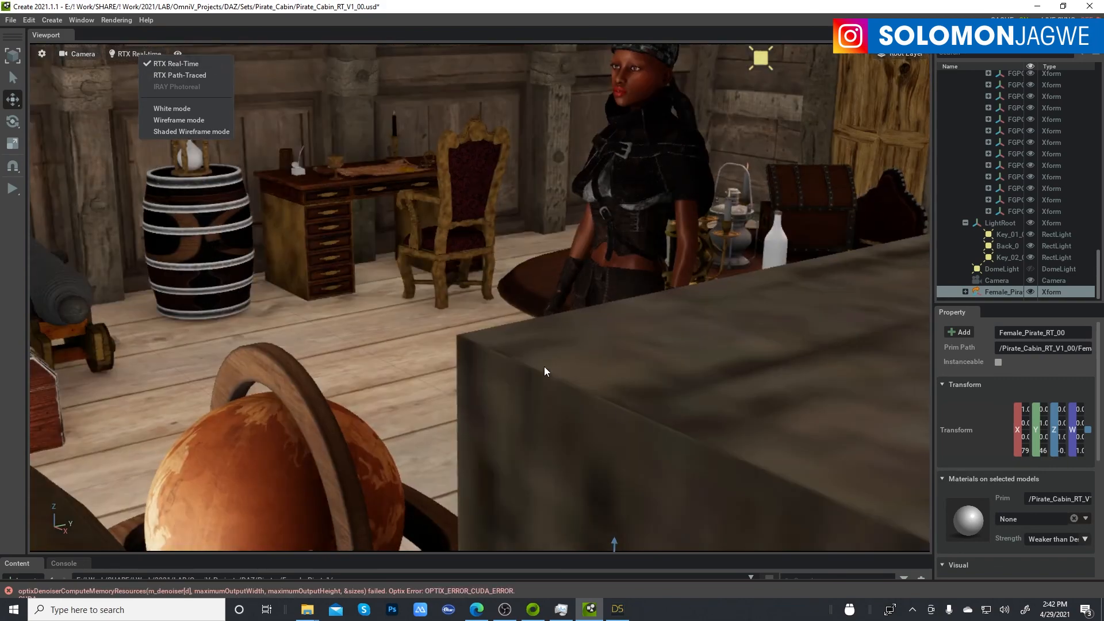
Move the female pirate across the cabin floor, away from the round table, to stand beside the globe
{"action": "left_click_drag", "start_coordinate": [482, 354], "coordinate": [847, 381], "text": "alt"}
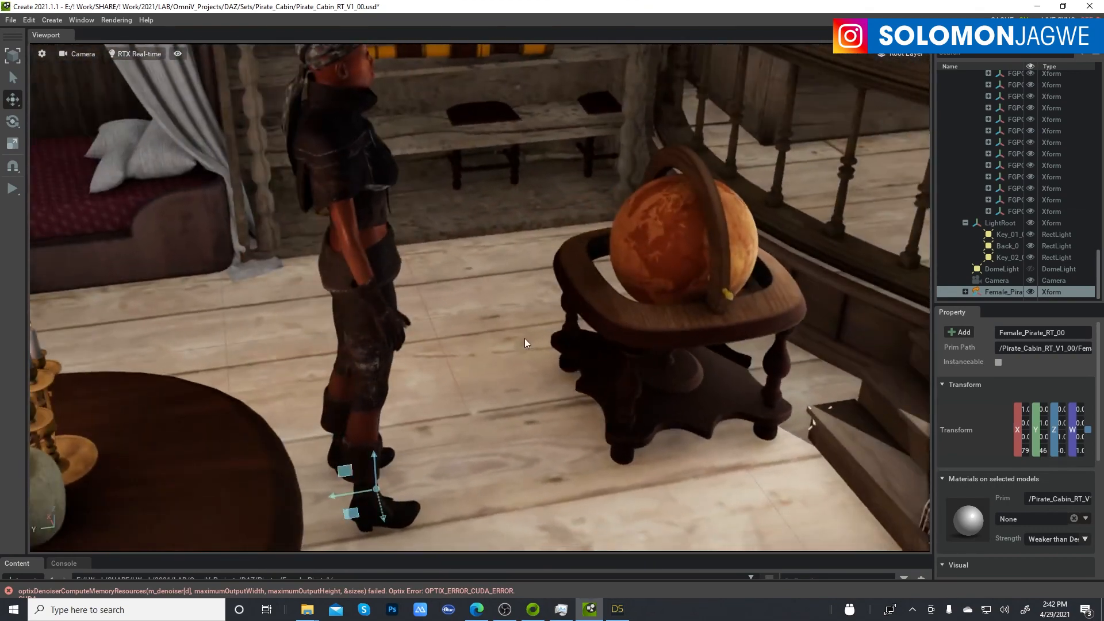
{"action": "middle_click_drag", "start_coordinate": [524, 338], "coordinate": [520, 385]}
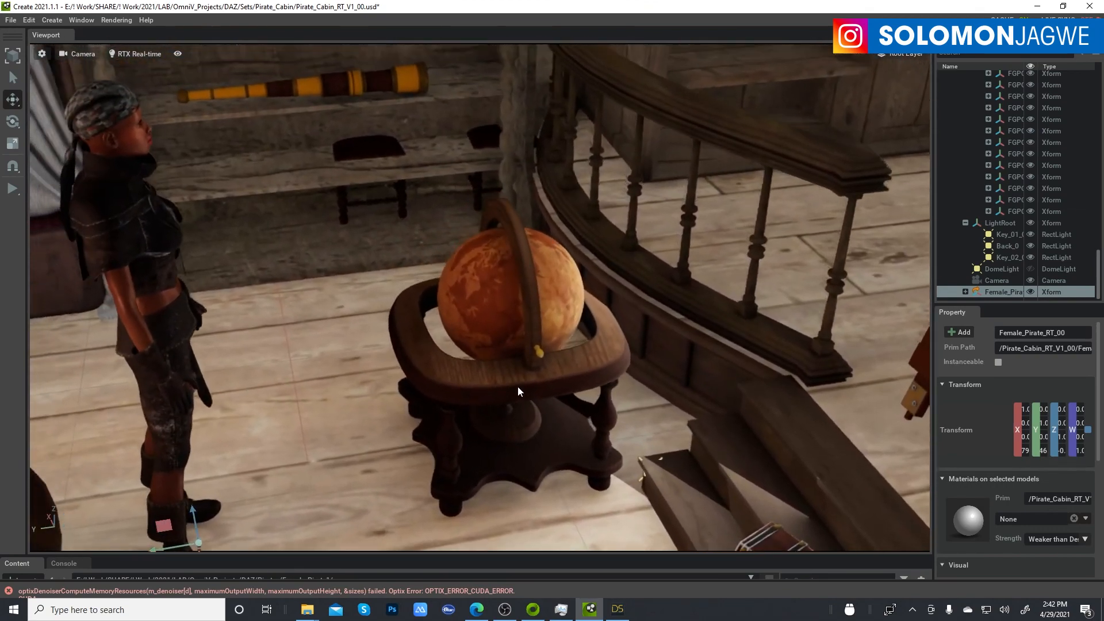
{"action": "scroll", "coordinate": [518, 386], "scroll_direction": "down", "scroll_amount": 2}
{"action": "scroll", "coordinate": [517, 386], "scroll_direction": "down", "scroll_amount": 2}
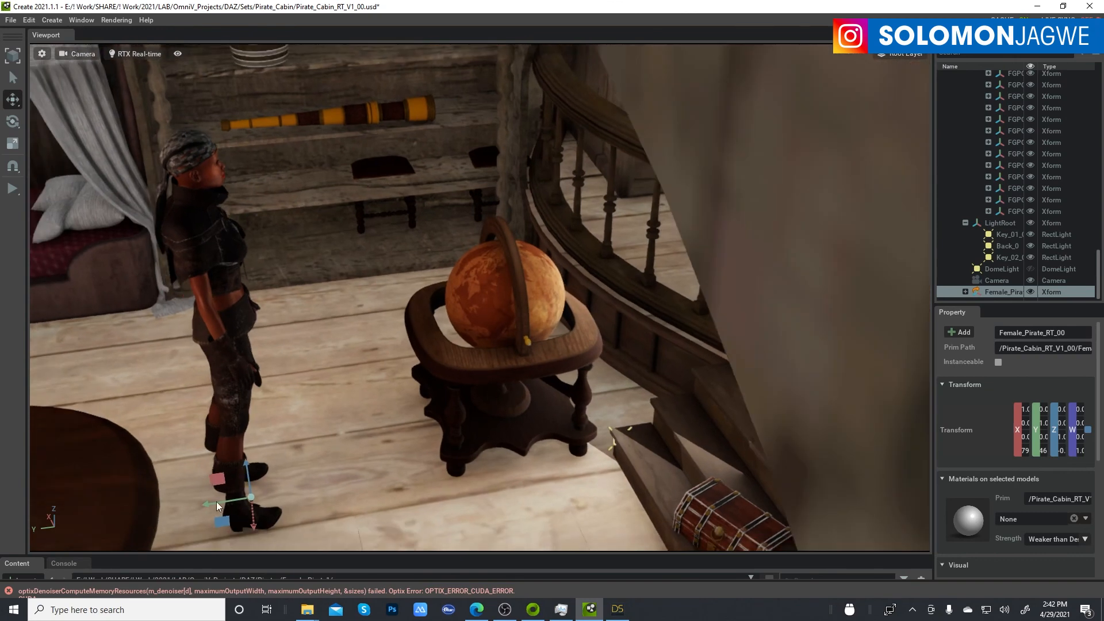
{"action": "left_click_drag", "start_coordinate": [206, 508], "coordinate": [458, 546]}
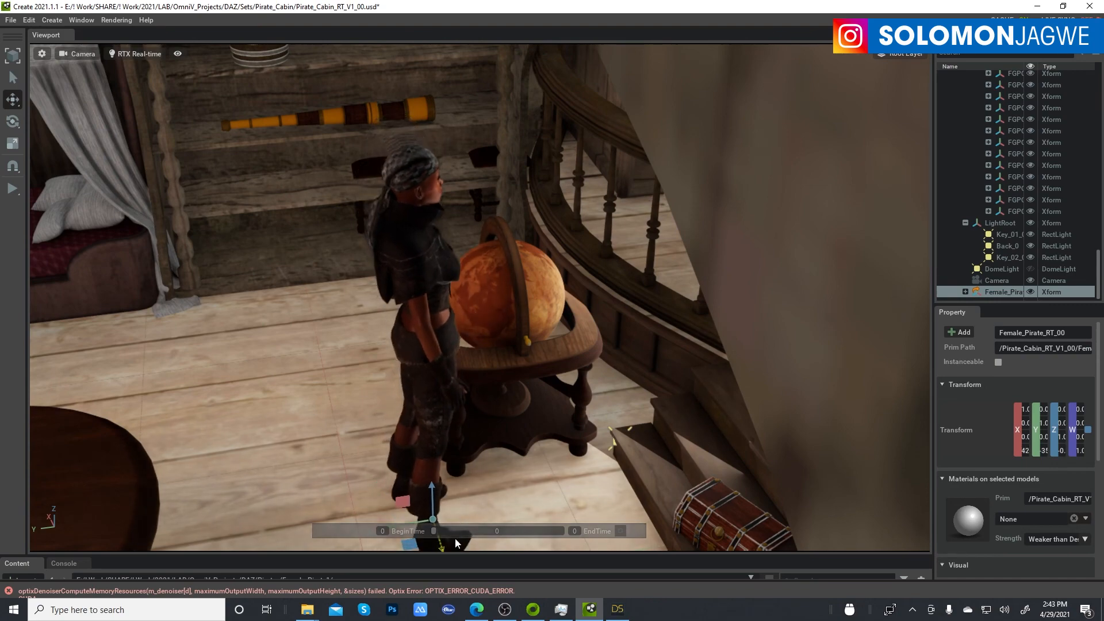
{"action": "left_click_drag", "start_coordinate": [541, 305], "coordinate": [270, 302], "text": "alt"}
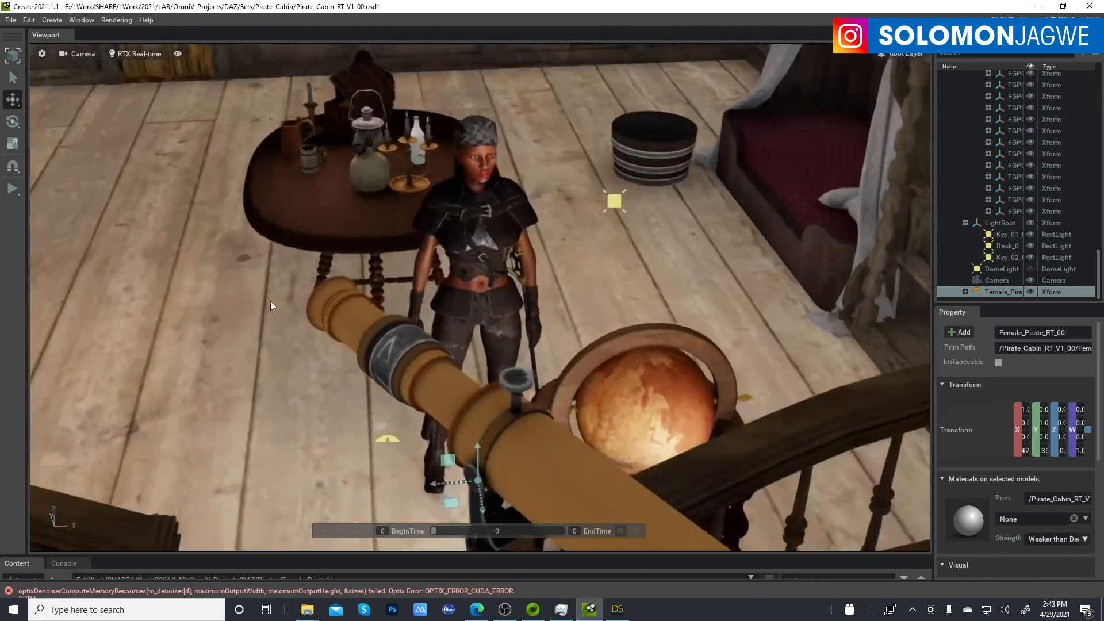
{"action": "scroll", "coordinate": [588, 281], "scroll_direction": "up", "scroll_amount": 3}
{"action": "left_click_drag", "start_coordinate": [588, 282], "coordinate": [468, 305], "text": "alt"}
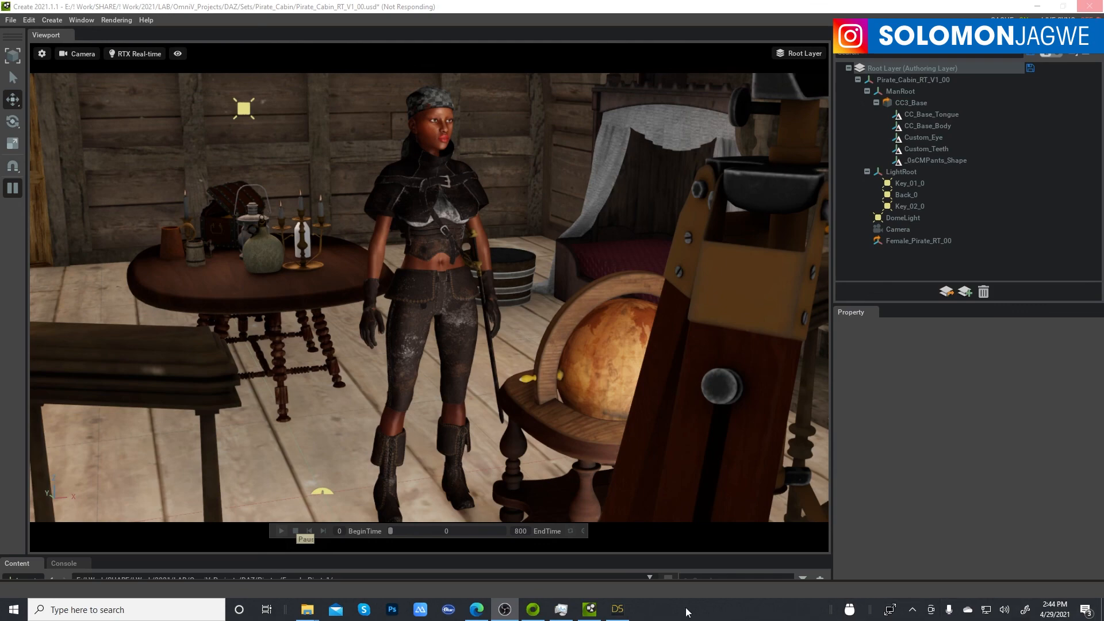
Switch to the Edge browser and show the creator's YouTube channel and Patreon page
{"action": "left_click", "coordinate": [481, 614]}
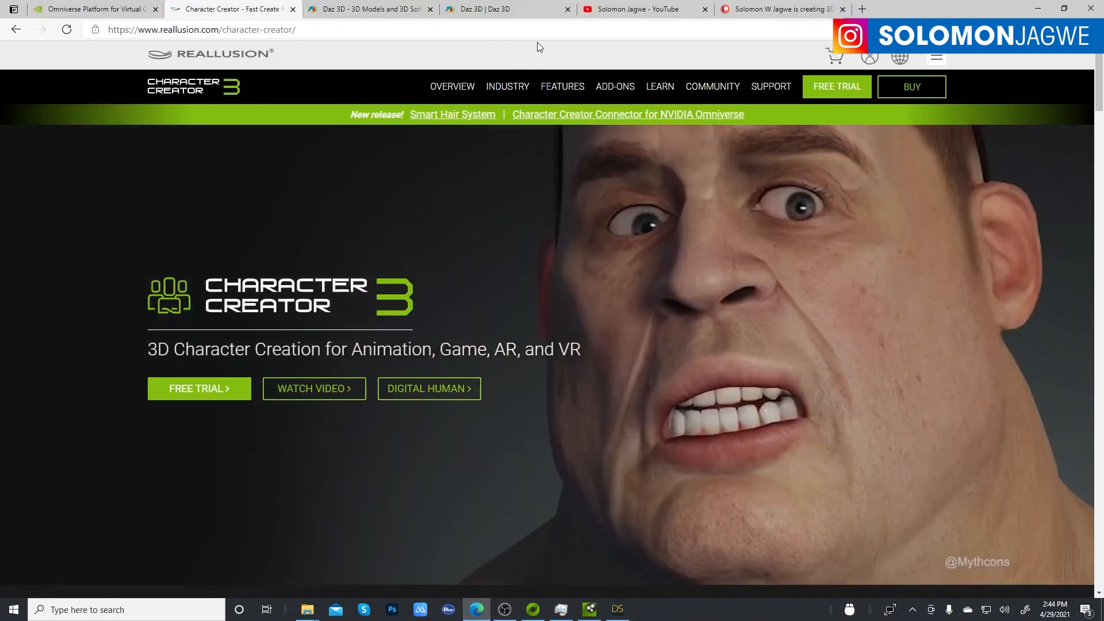
{"action": "left_click", "coordinate": [648, 14]}
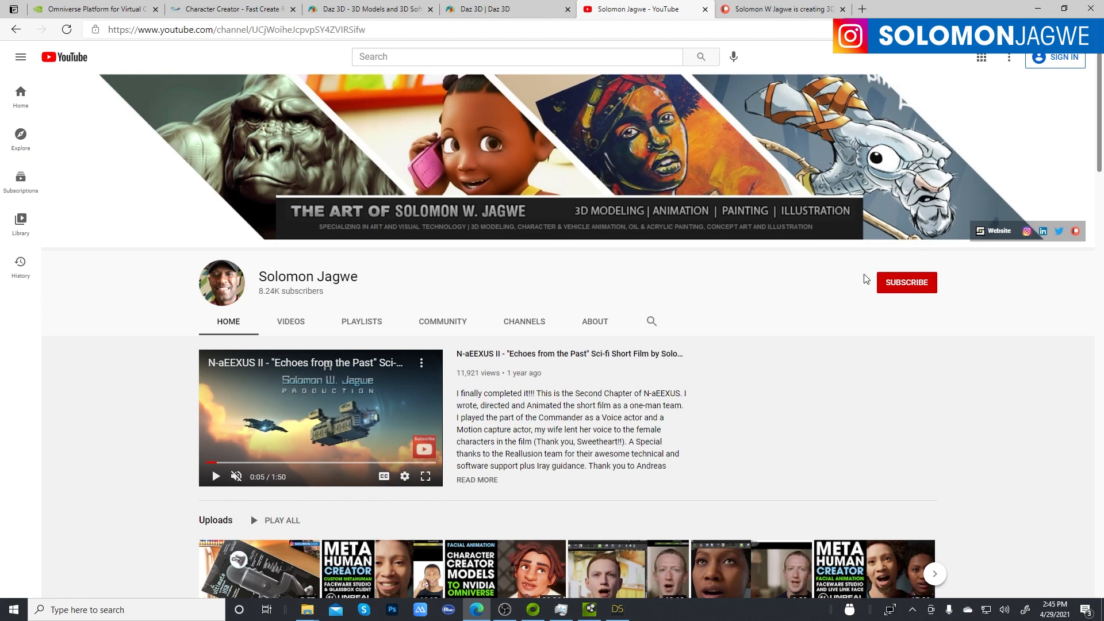
{"action": "left_click", "coordinate": [754, 9]}
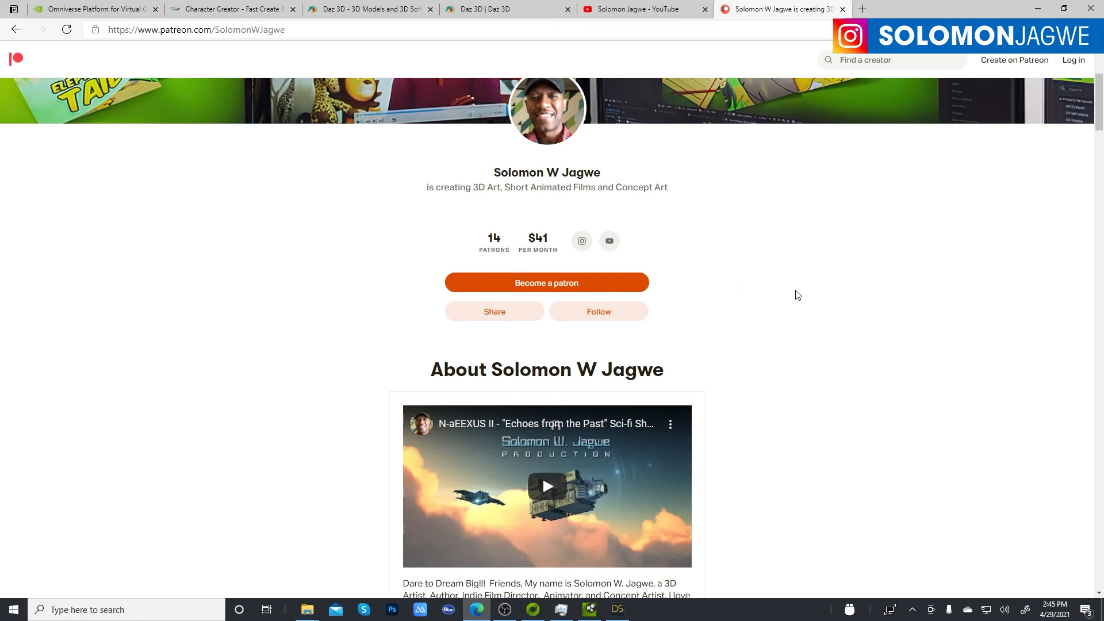
Review the Character Creator 3 page, the Daz 3D structures catalogue and the NVIDIA Omniverse page
{"action": "left_click", "coordinate": [228, 12]}
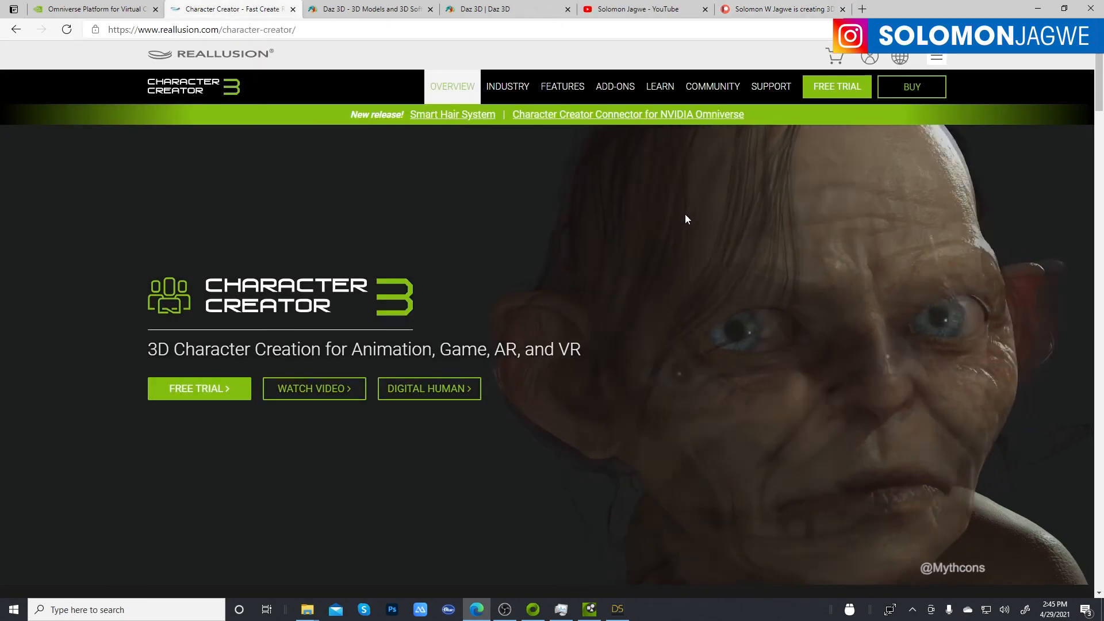
{"action": "left_click", "coordinate": [477, 12]}
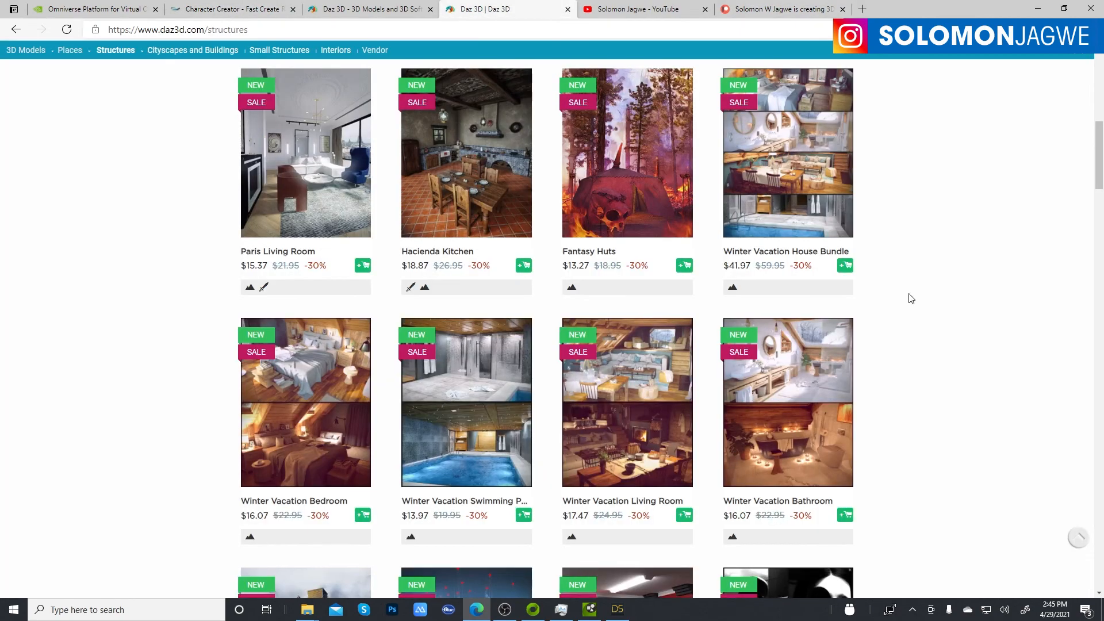
{"action": "scroll", "coordinate": [908, 294], "scroll_direction": "down", "scroll_amount": 3}
{"action": "scroll", "coordinate": [905, 292], "scroll_direction": "up", "scroll_amount": 5}
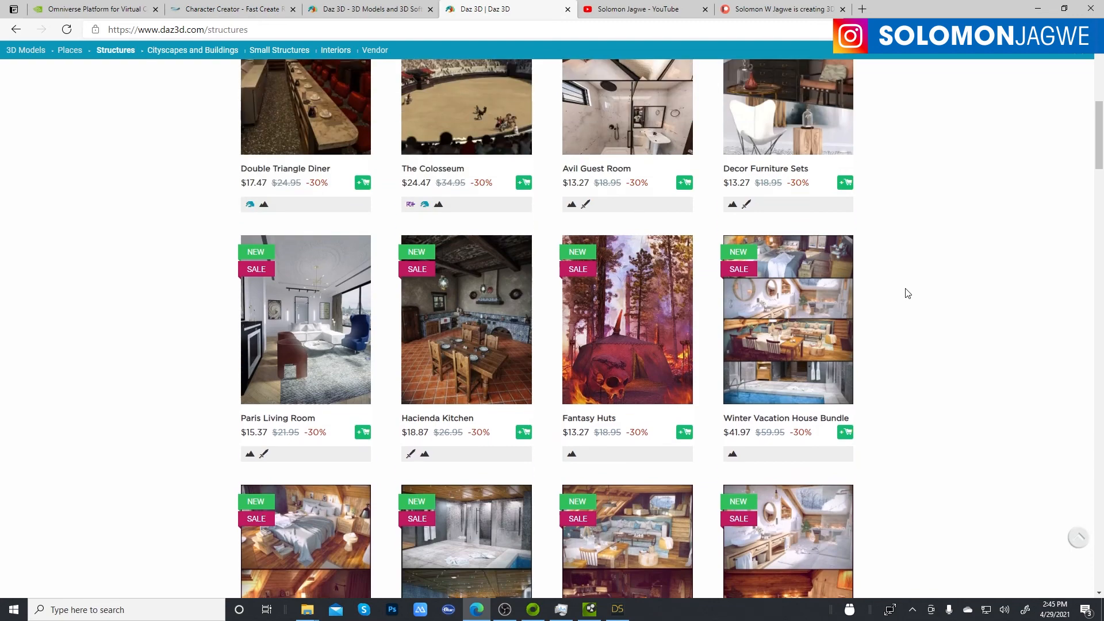
{"action": "scroll", "coordinate": [906, 292], "scroll_direction": "down", "scroll_amount": 5}
{"action": "left_click", "coordinate": [233, 11]}
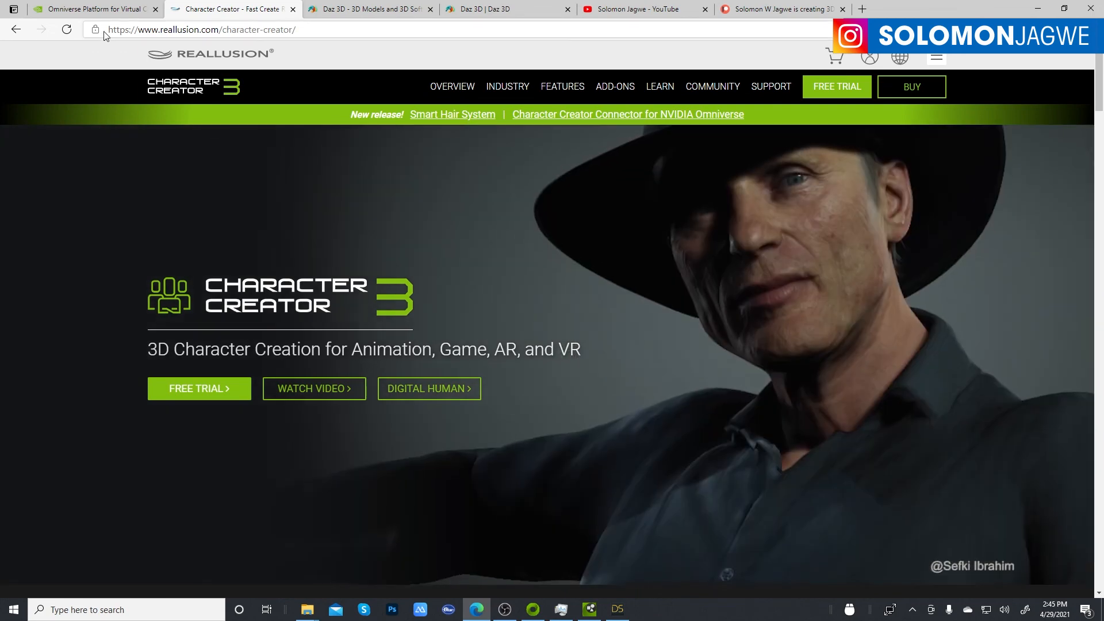
{"action": "left_click", "coordinate": [104, 8]}
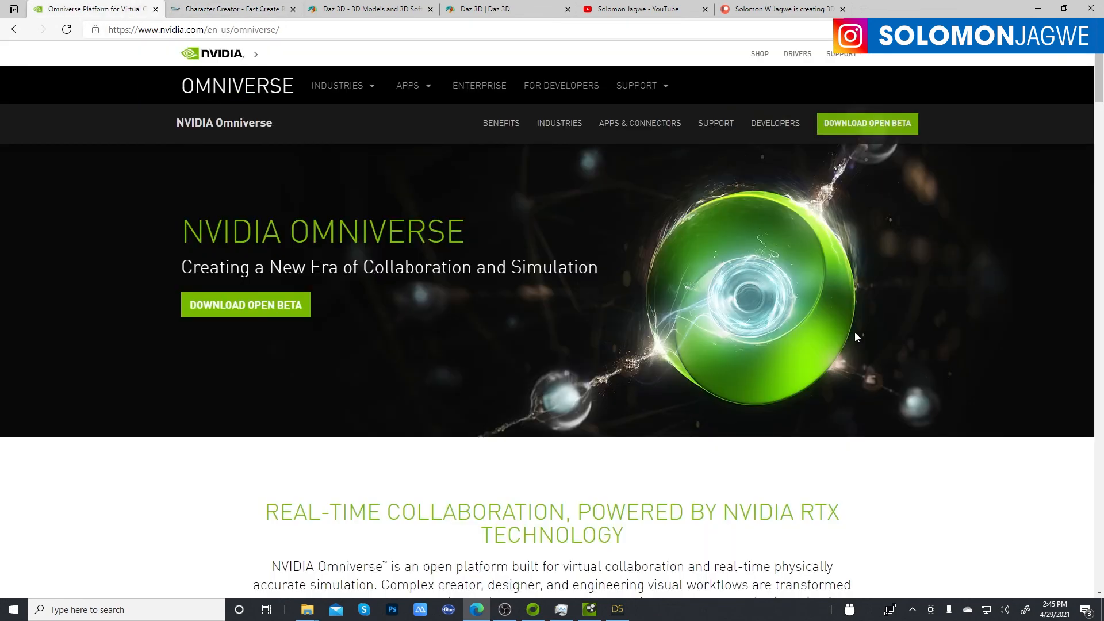